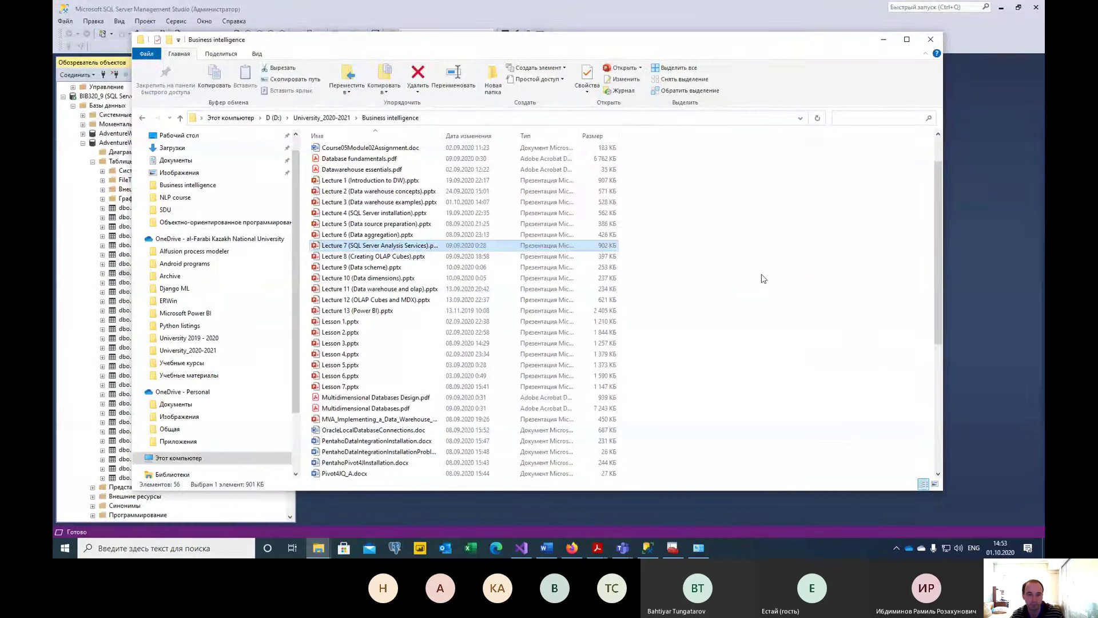
Minimize Explorer, review the AdventureWorksDW2017 tables in Object Explorer, then bring up Visual Studio 2019.
left_click(883, 39)
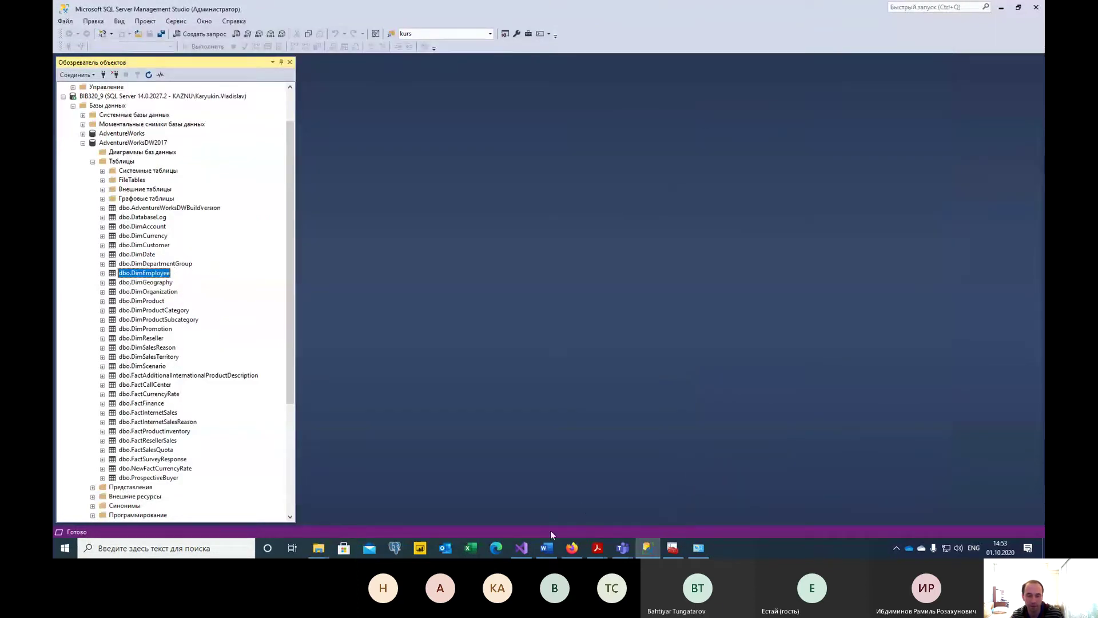
mouse_move(520, 550)
left_click(93, 162)
left_click(93, 209)
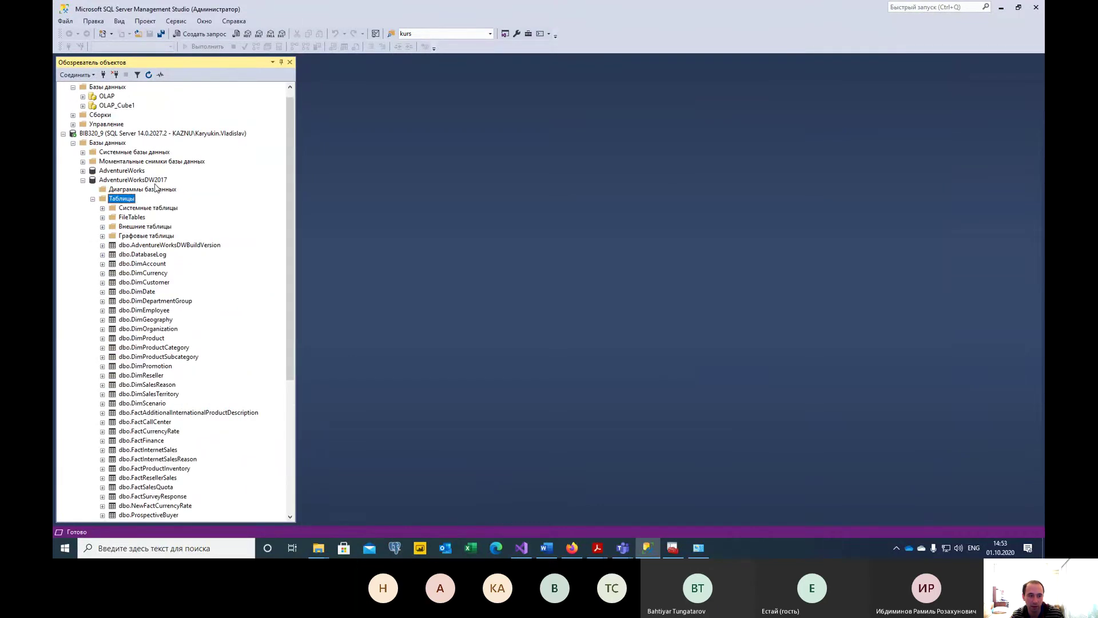
left_click_drag(137, 236, 145, 405)
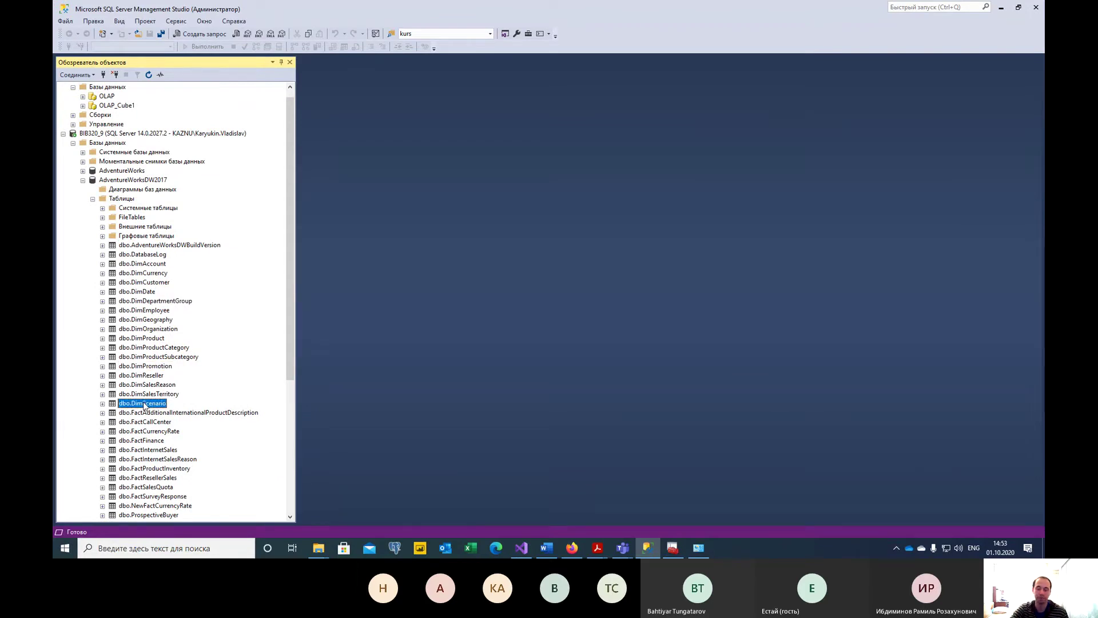
left_click(521, 548)
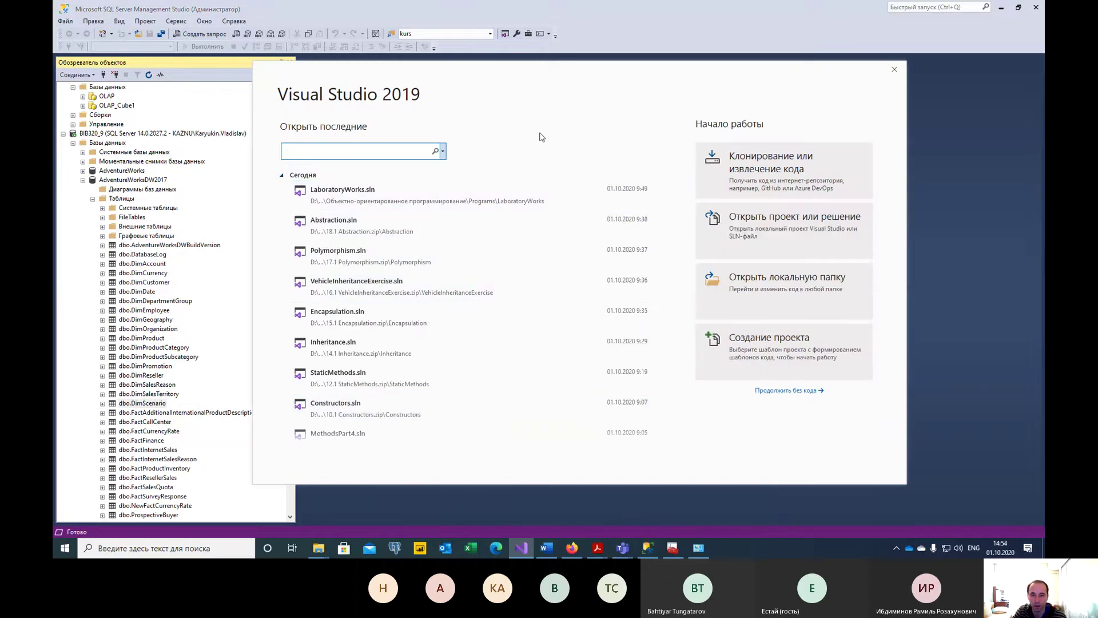
Start a new project using the Analysis Services Multidimensional template found by searching 'analysis'.
left_click(807, 346)
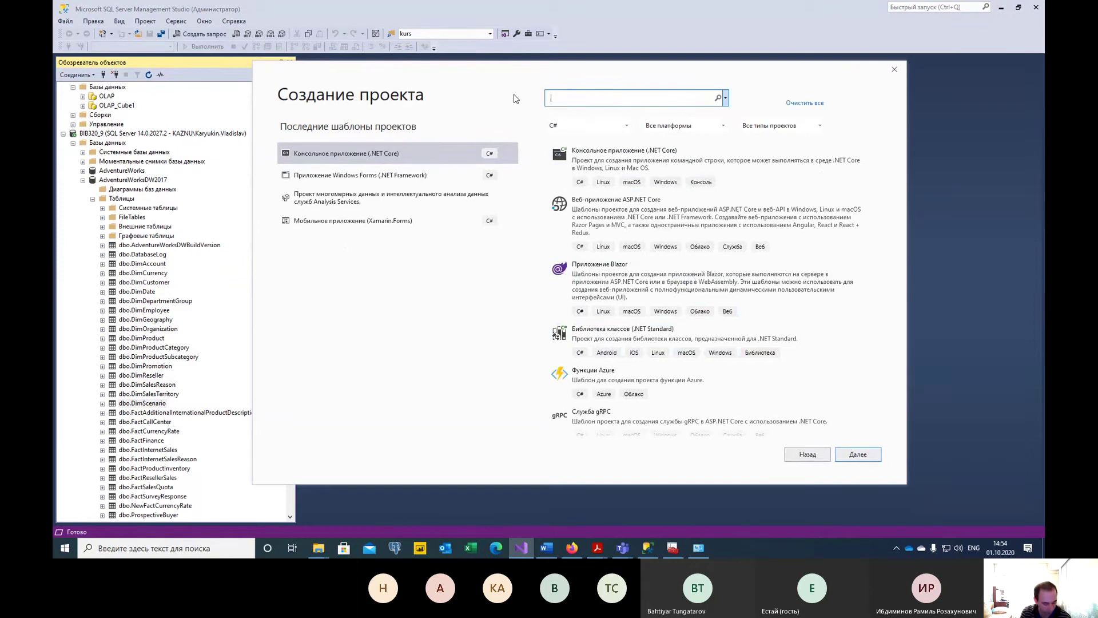
type("analysis")
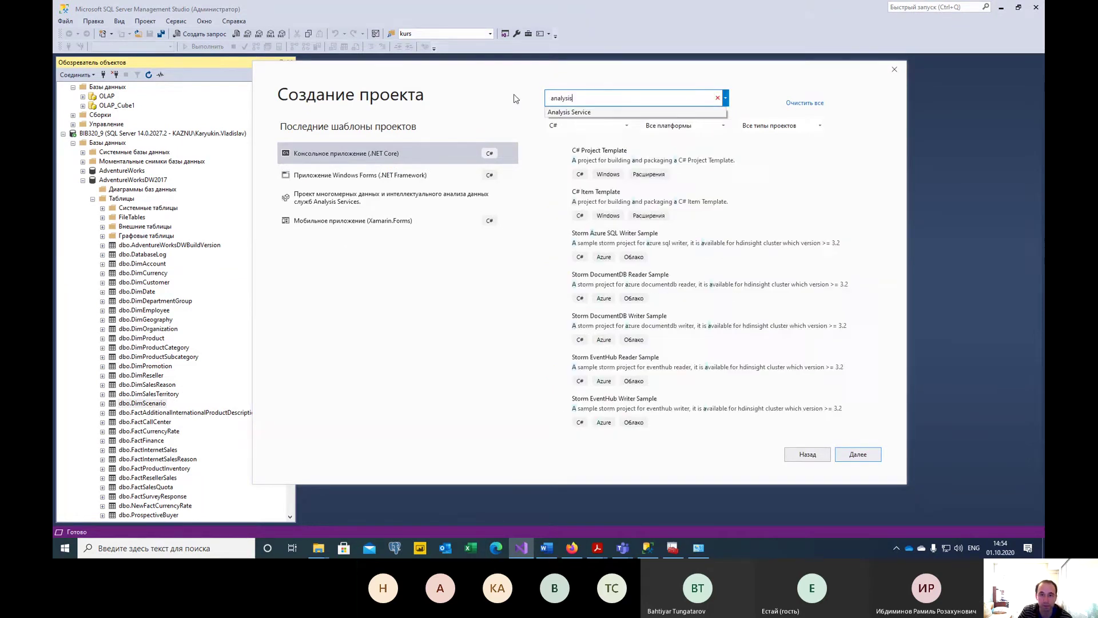
left_click(604, 113)
scroll(683, 318, "down", 3)
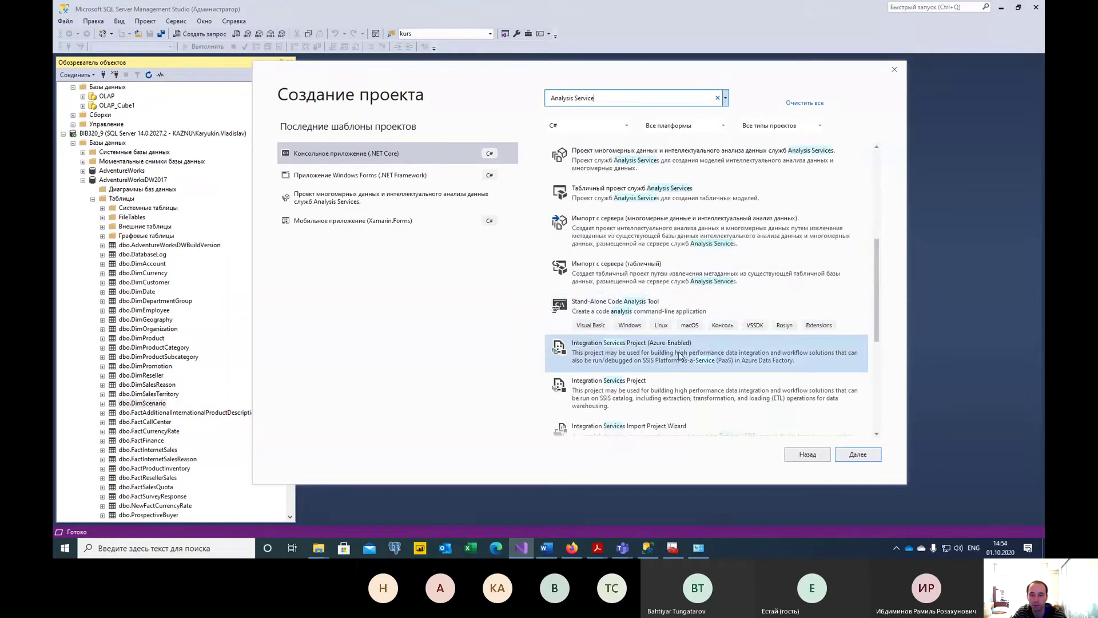
scroll(668, 252, "up", 3)
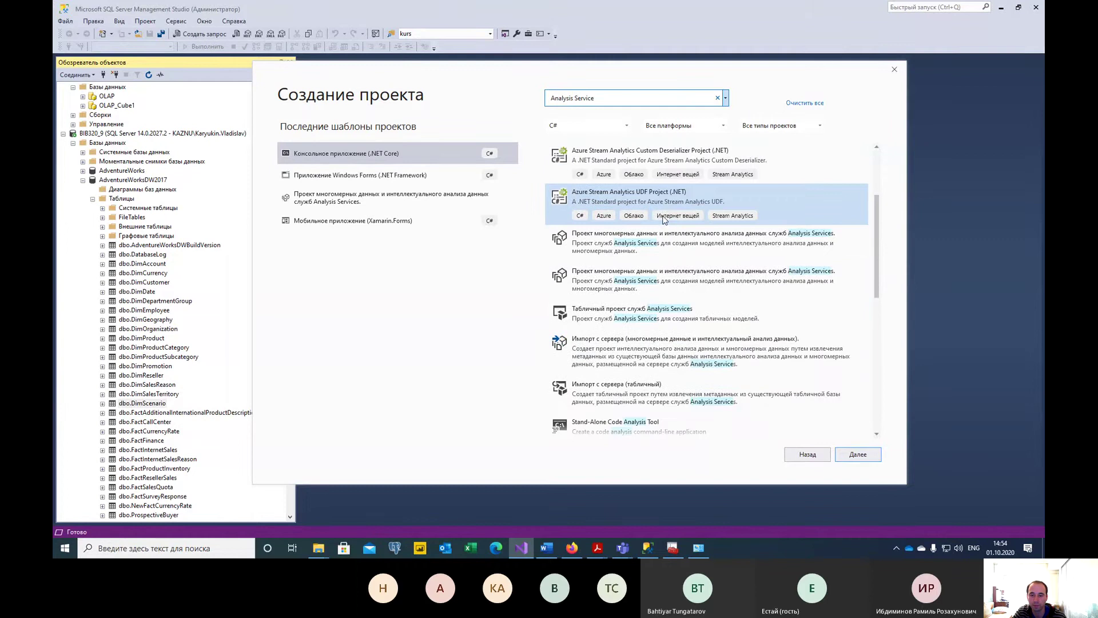
left_click(674, 254)
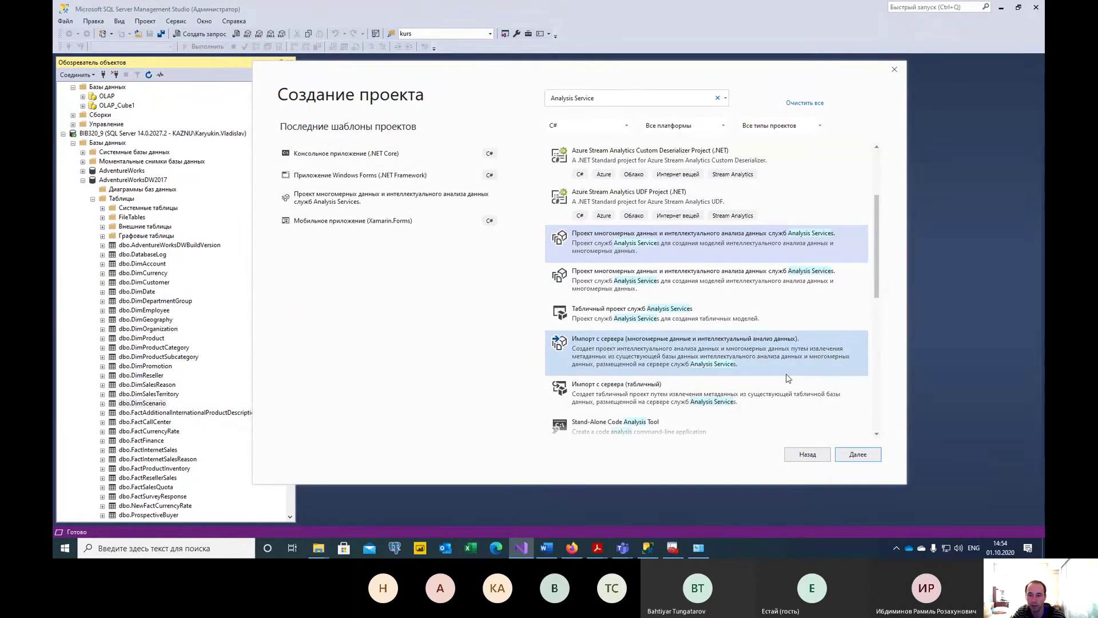
left_click(858, 454)
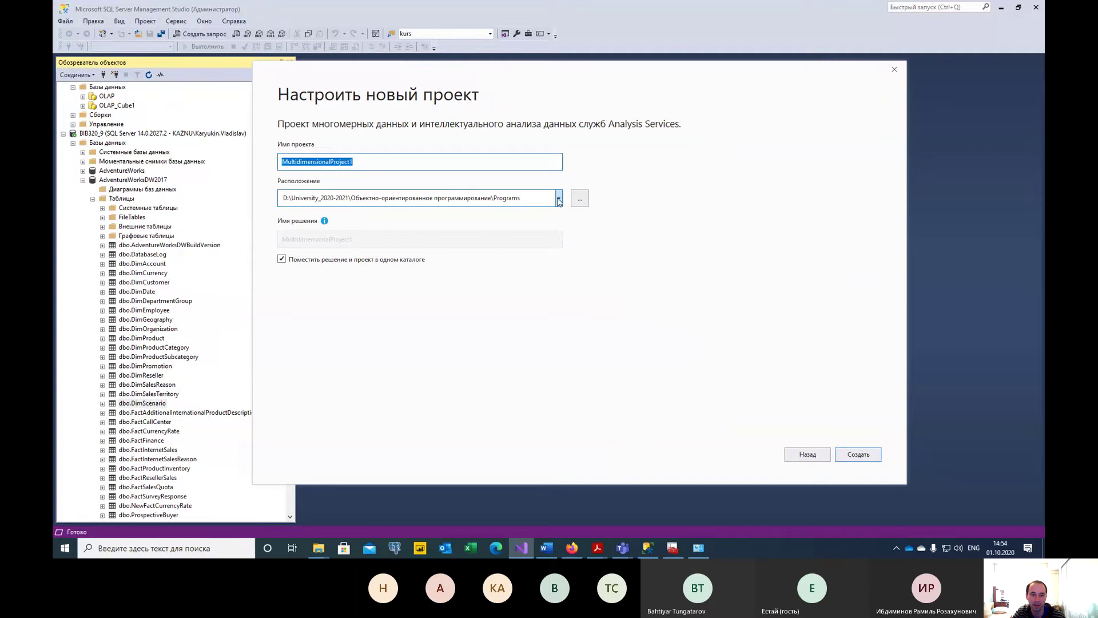
Place the project in Business intelligence\Programs, name it MultidimensionalProject, and create it.
left_click(580, 198)
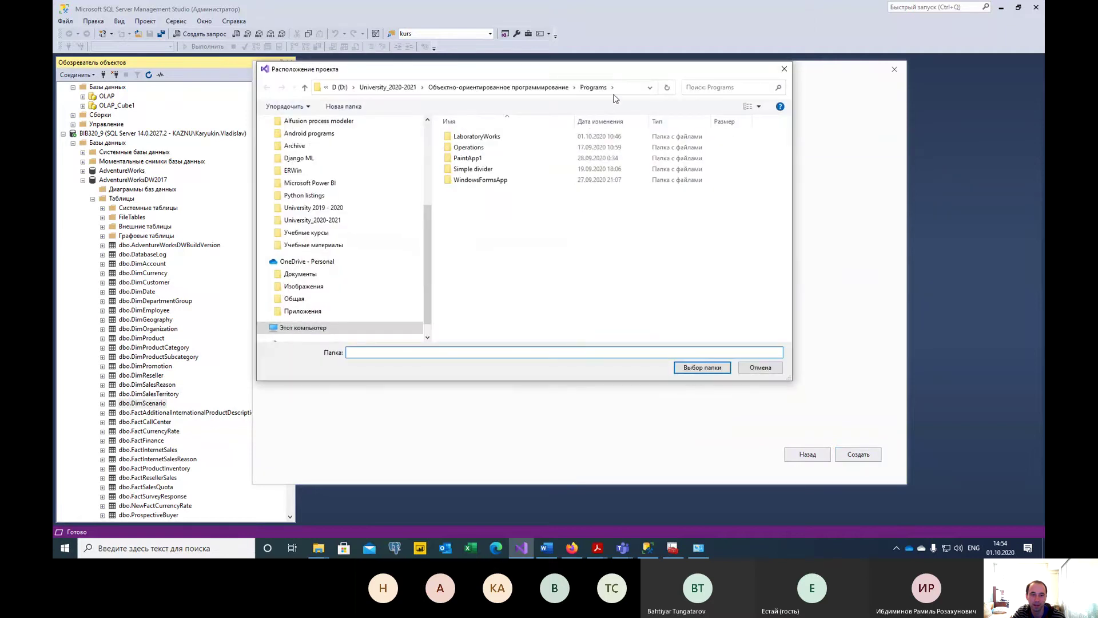
left_click(414, 174)
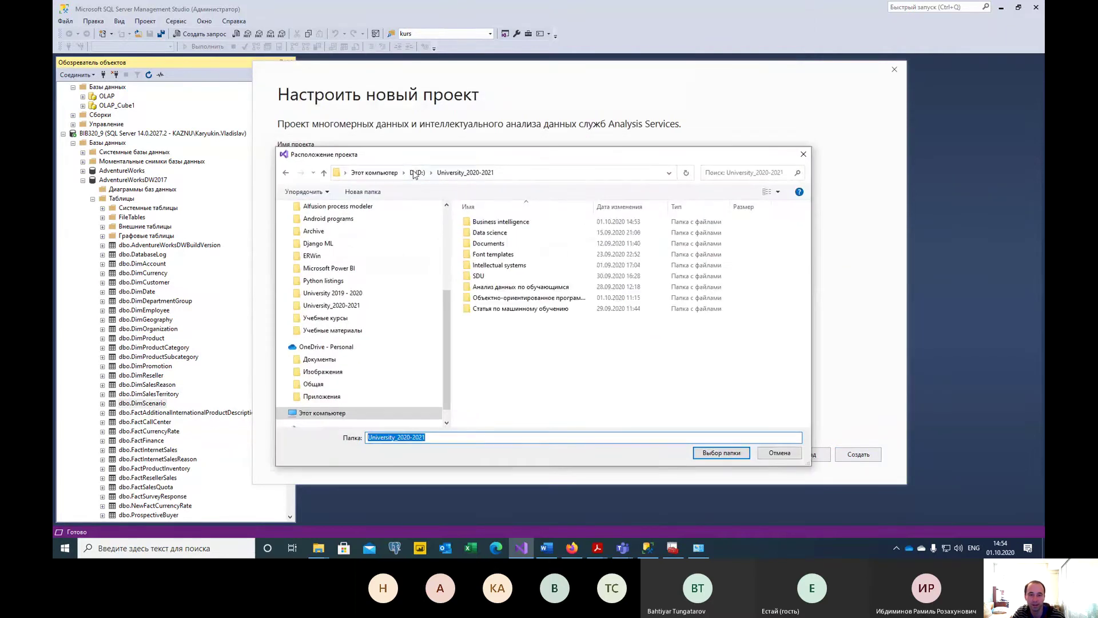
left_click(536, 224)
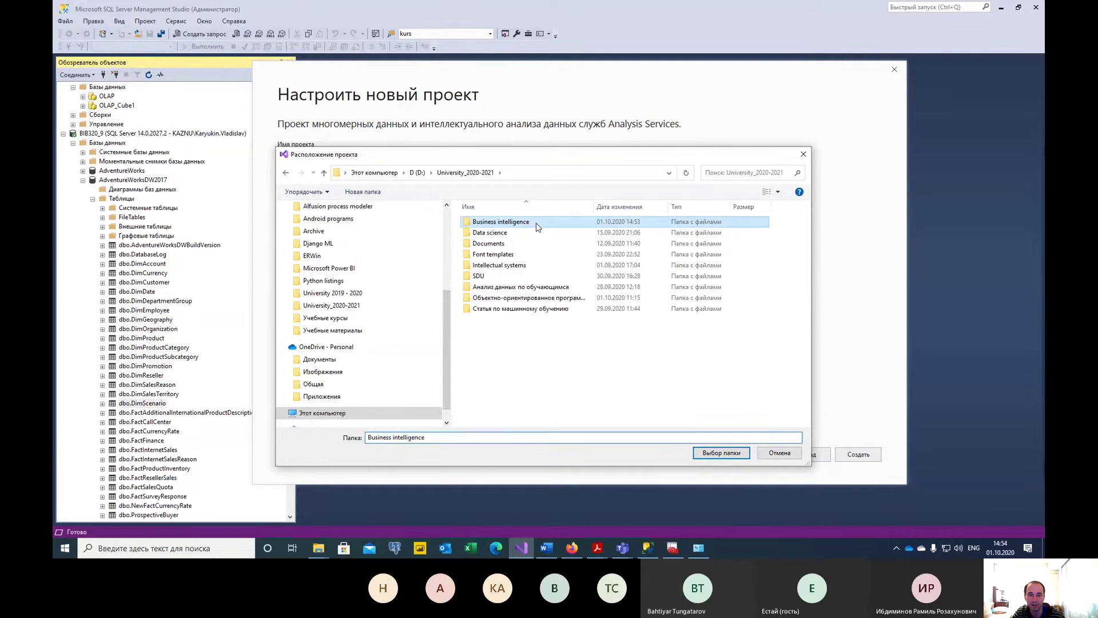
double_click(537, 224)
double_click(538, 222)
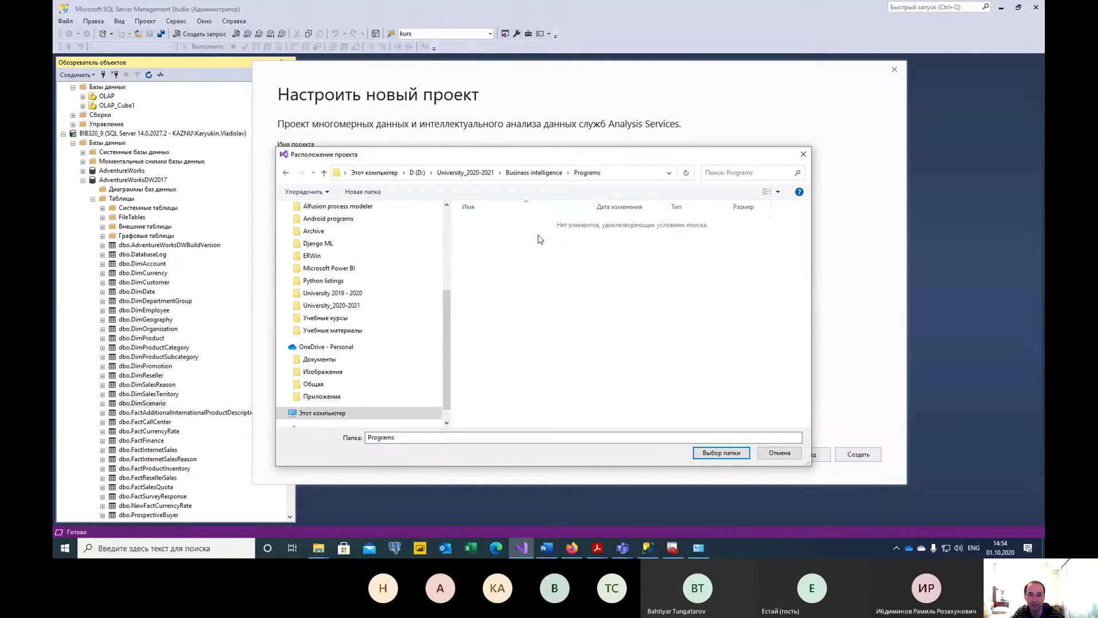
left_click(721, 453)
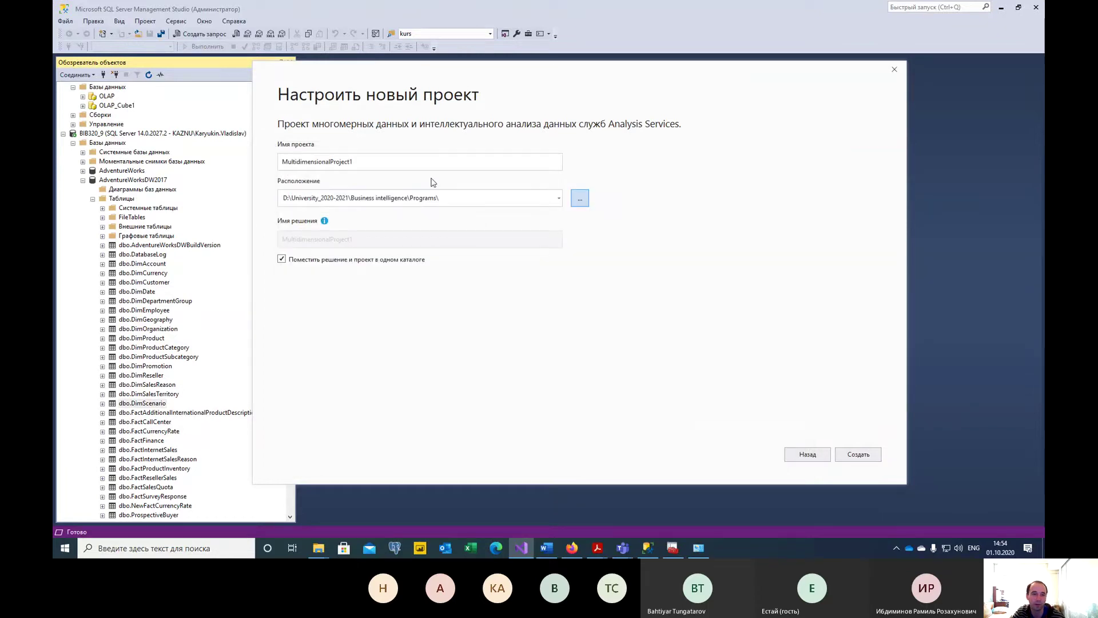
left_click(396, 163)
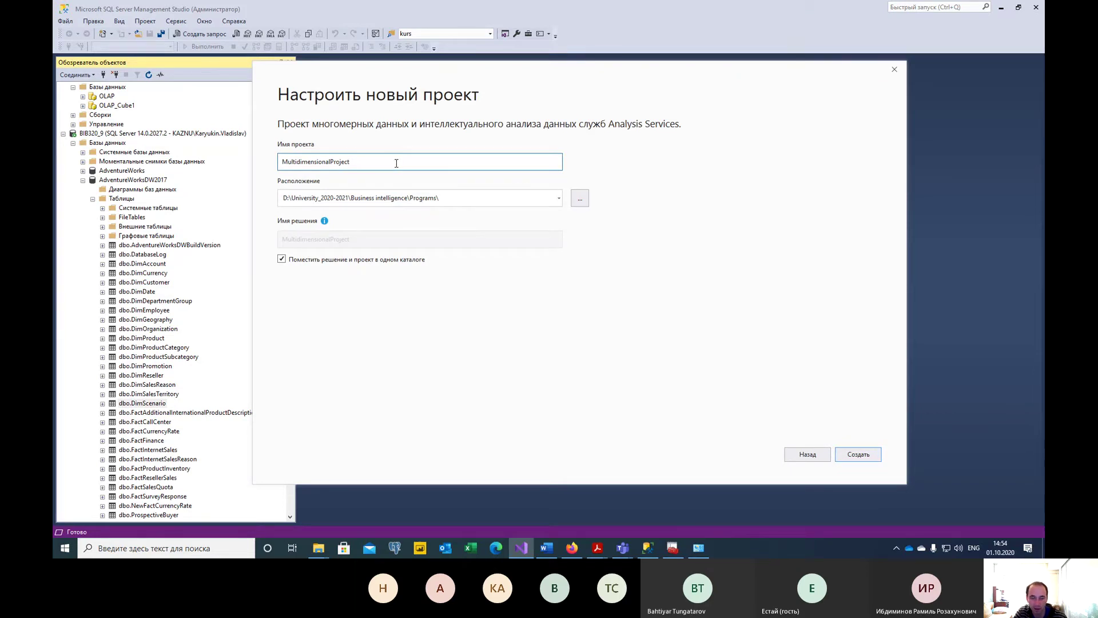
key("Return")
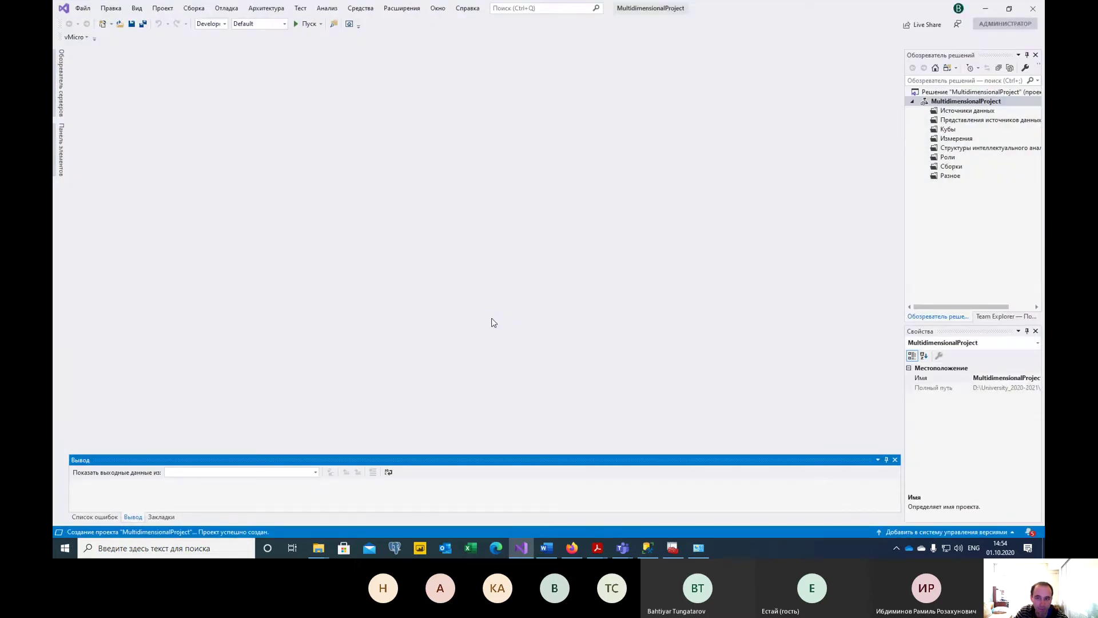
Select the Data Sources node in Solution Explorer, then switch to the Word lab instructions.
left_click(951, 110)
key("Down")
key("Down")
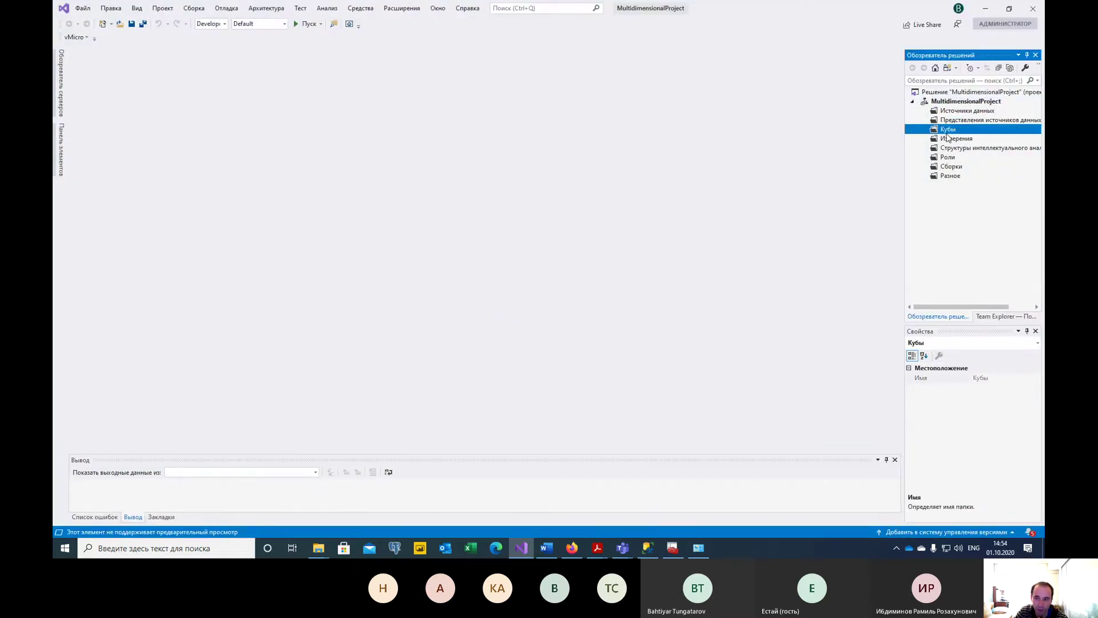
key("Down")
key("Down")
key("Down")
key("Down")
key("Up")
key("Up")
key("Up")
key("Up")
left_click(952, 114)
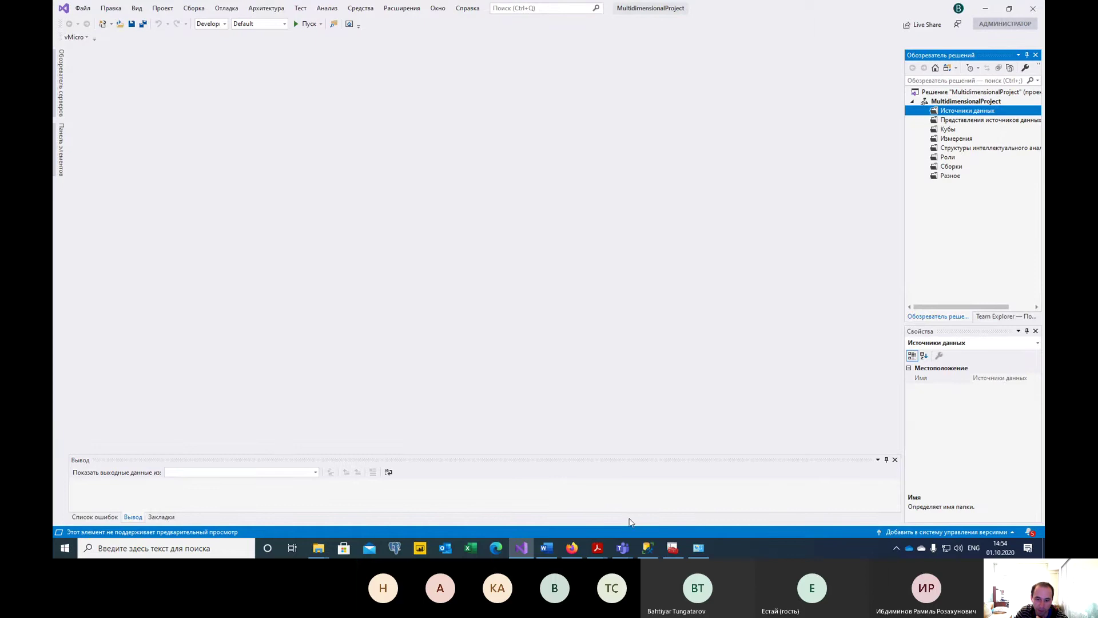
left_click(556, 545)
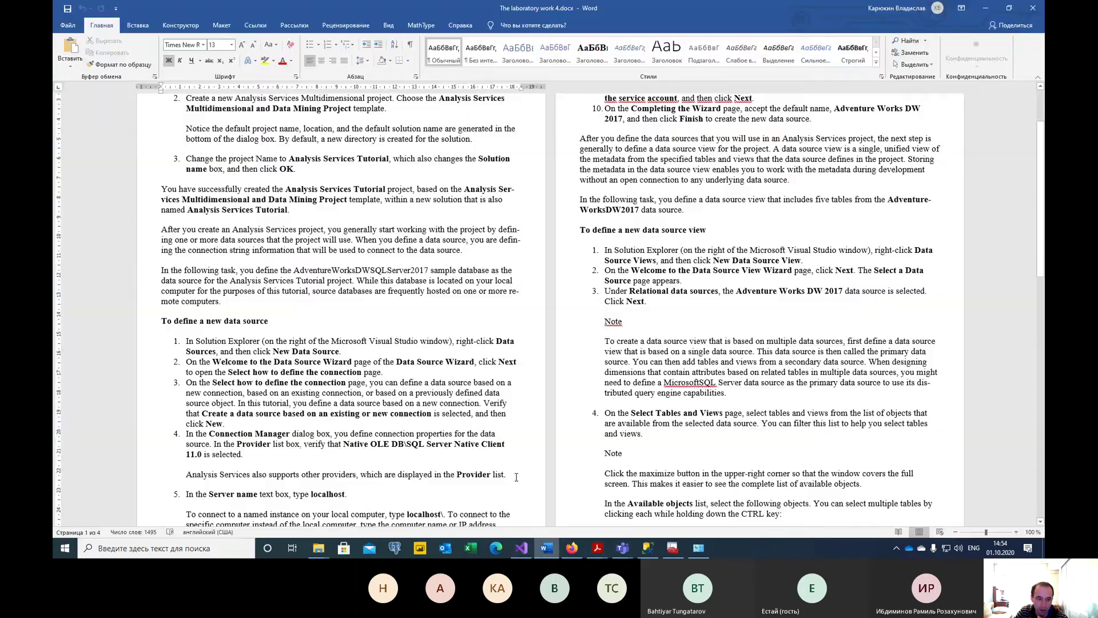
Review steps 1–2 of the instructions, including the Analysis Services Multidimensional template name.
scroll(516, 476, "up", 3)
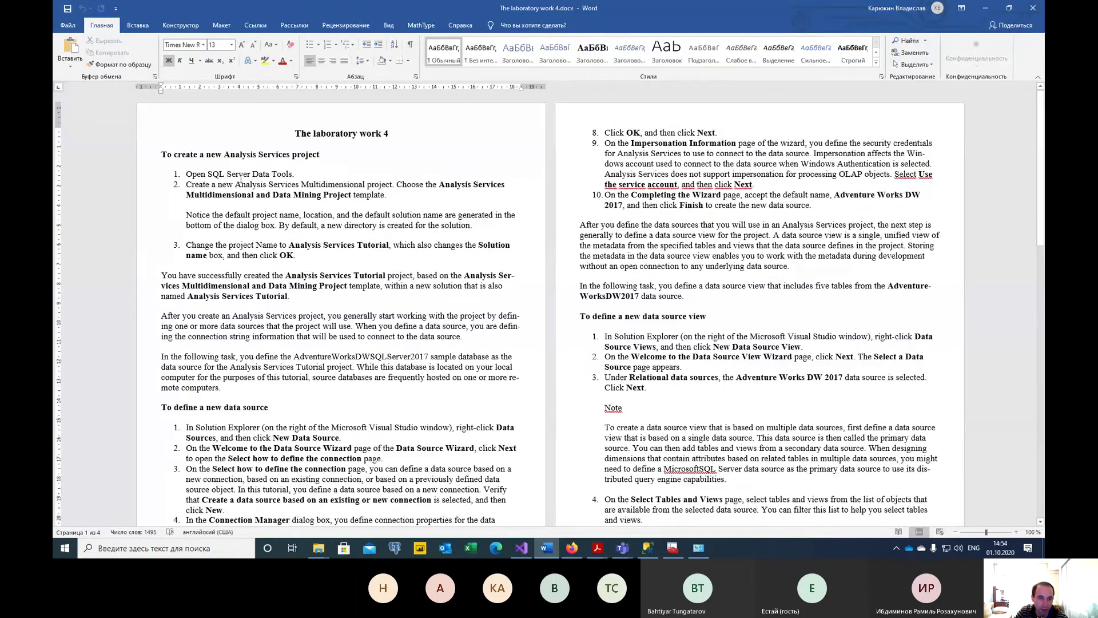
left_click_drag(189, 174, 237, 175)
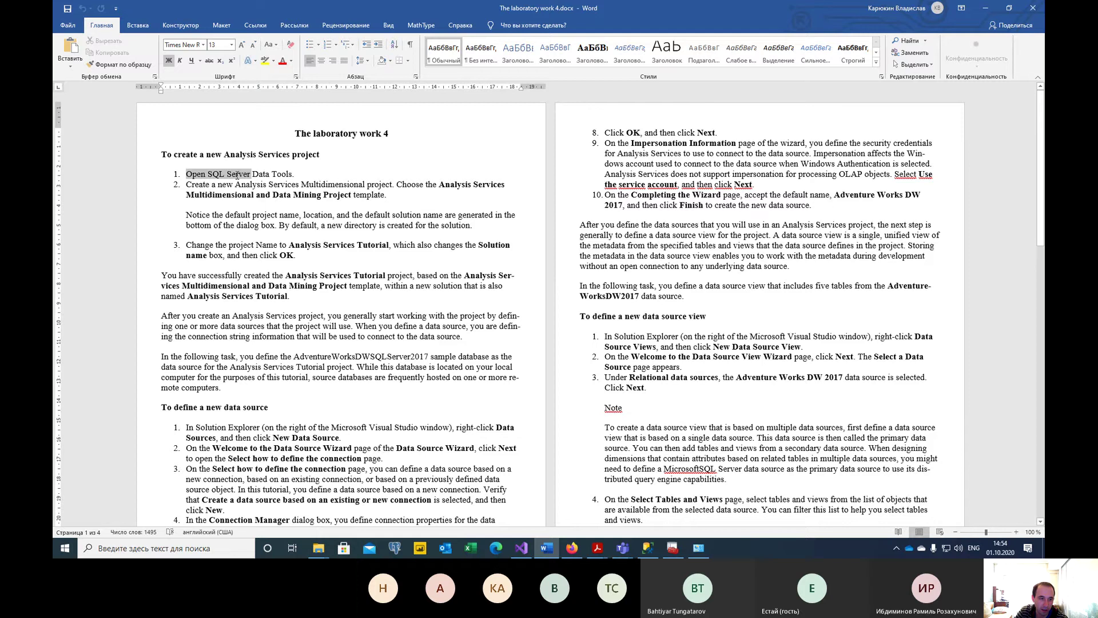
left_click(261, 184)
left_click_drag(419, 201, 186, 183)
left_click(339, 229)
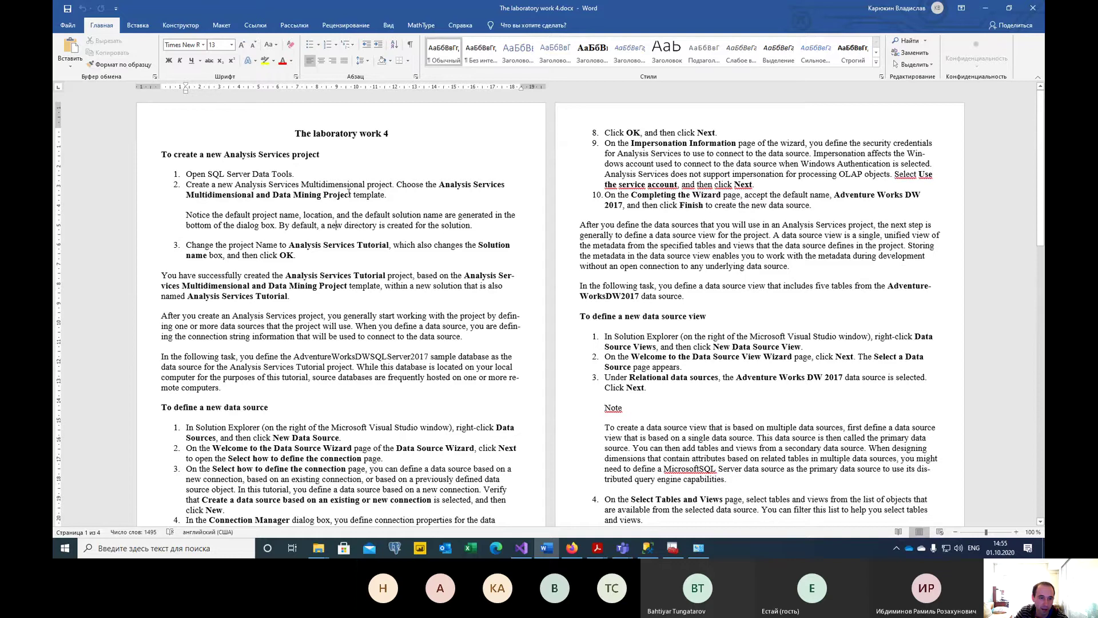
left_click_drag(355, 198, 439, 184)
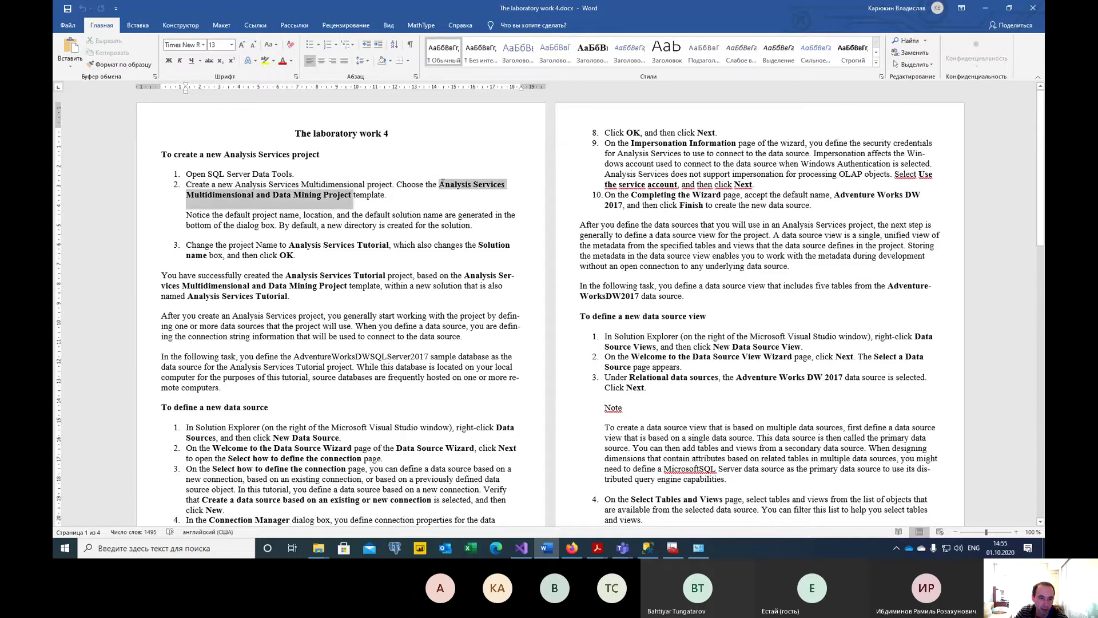
left_click(229, 225)
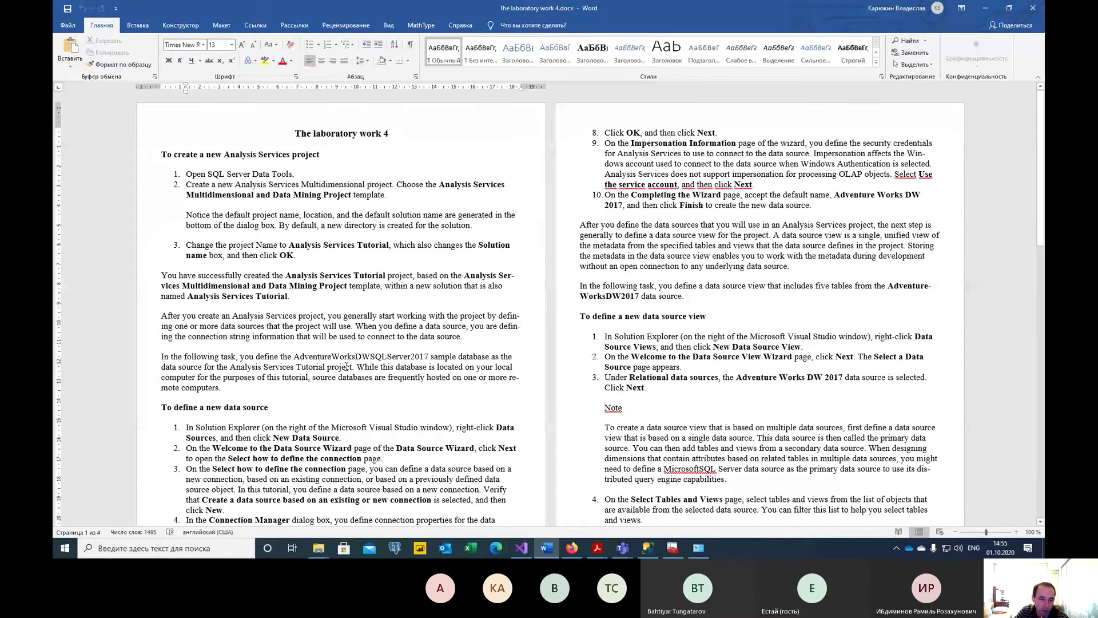
Read the data source task for the AdventureWorksDWSQLServer2017 database, then return to SQL Server Management Studio.
triple_click(346, 366)
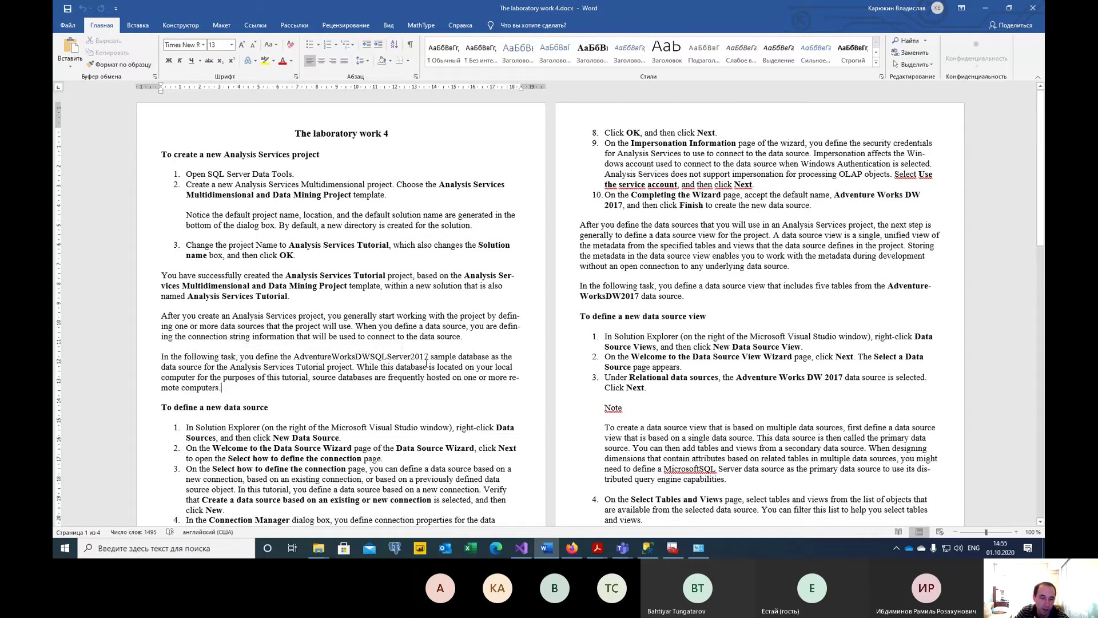
left_click_drag(428, 356, 298, 358)
scroll(317, 366, "down", 4)
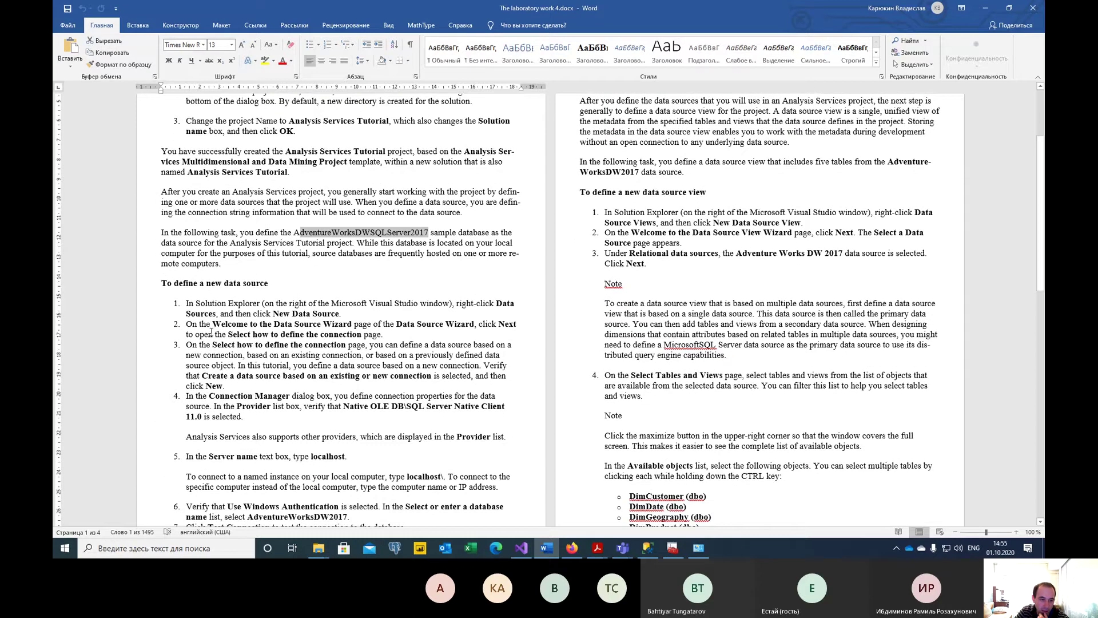
left_click(210, 334)
left_click_drag(237, 410, 162, 283)
left_click(332, 344)
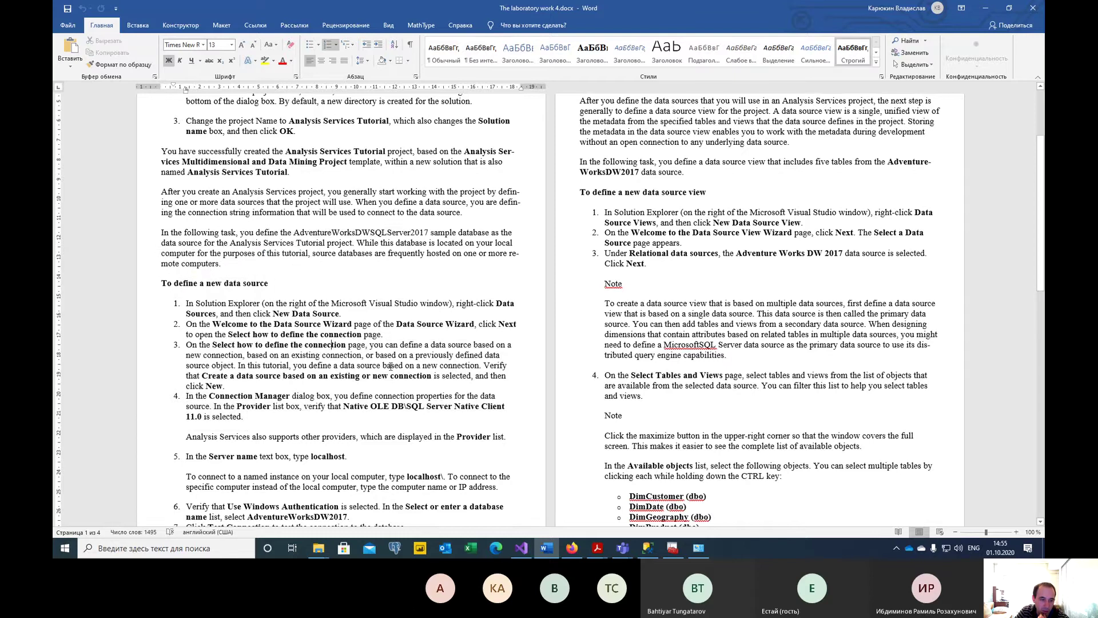
left_click(415, 314)
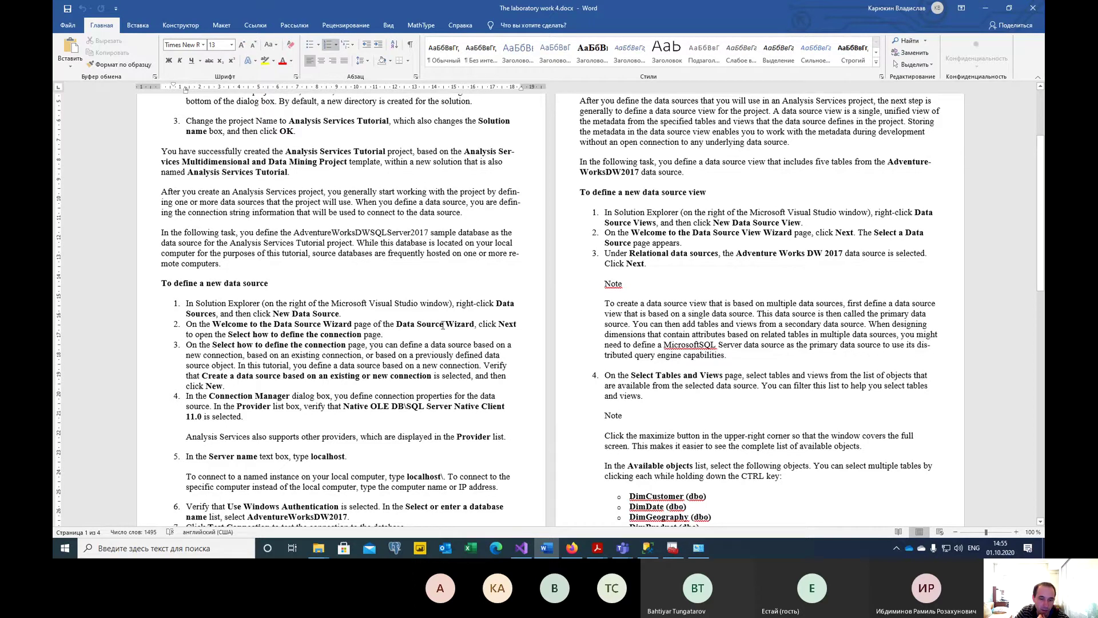
left_click(646, 548)
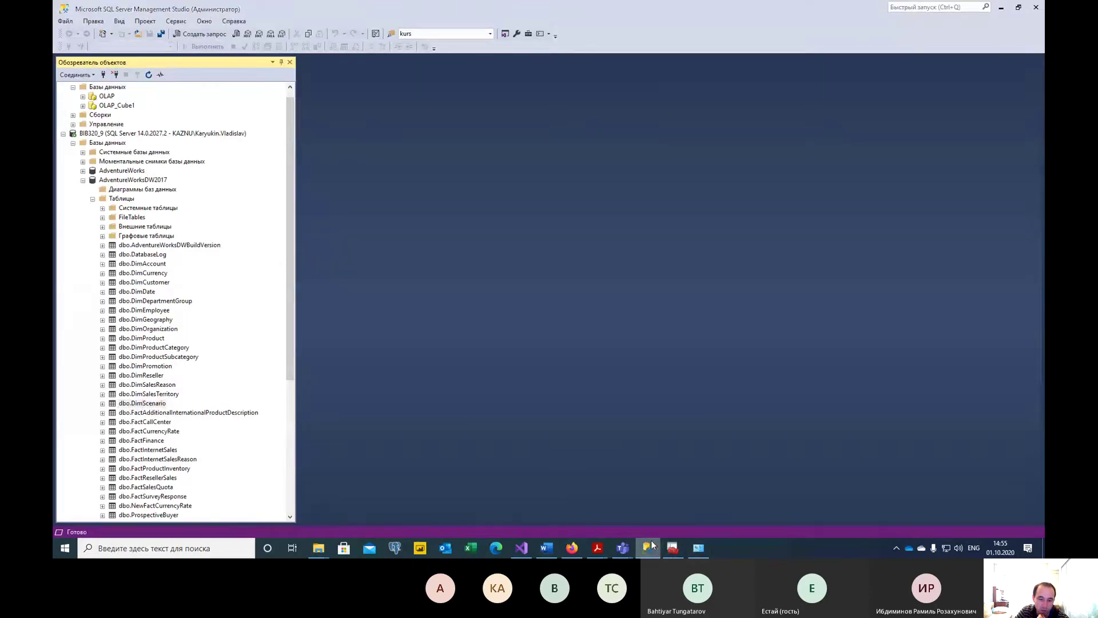
Launch the New Data Source wizard from the project's Data Sources folder.
left_click(647, 548)
left_click(521, 548)
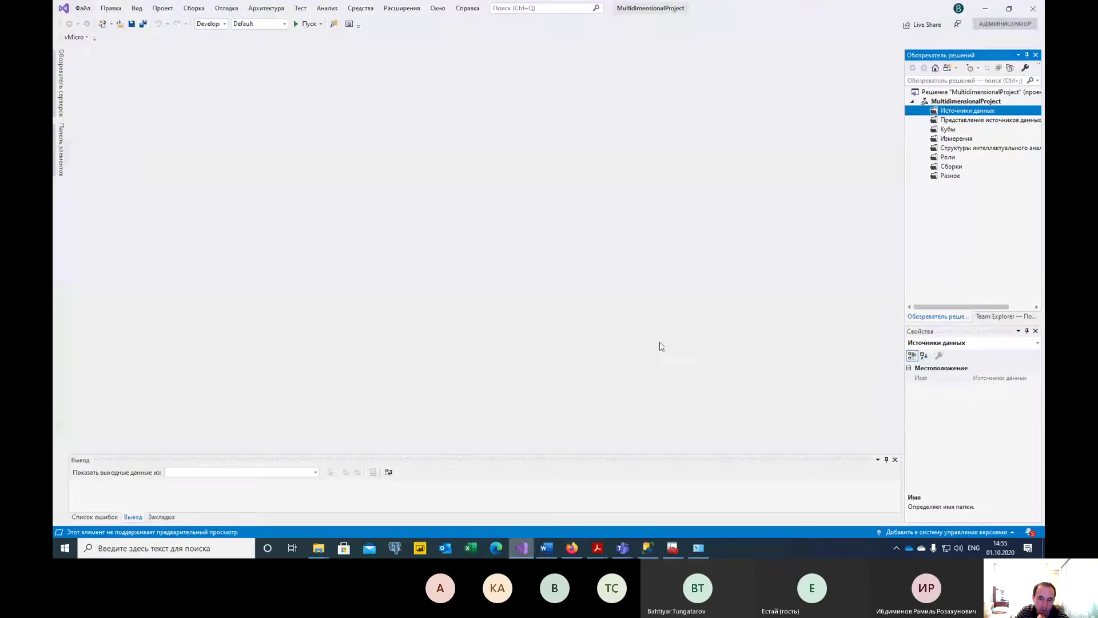
key("Up")
left_click(958, 113)
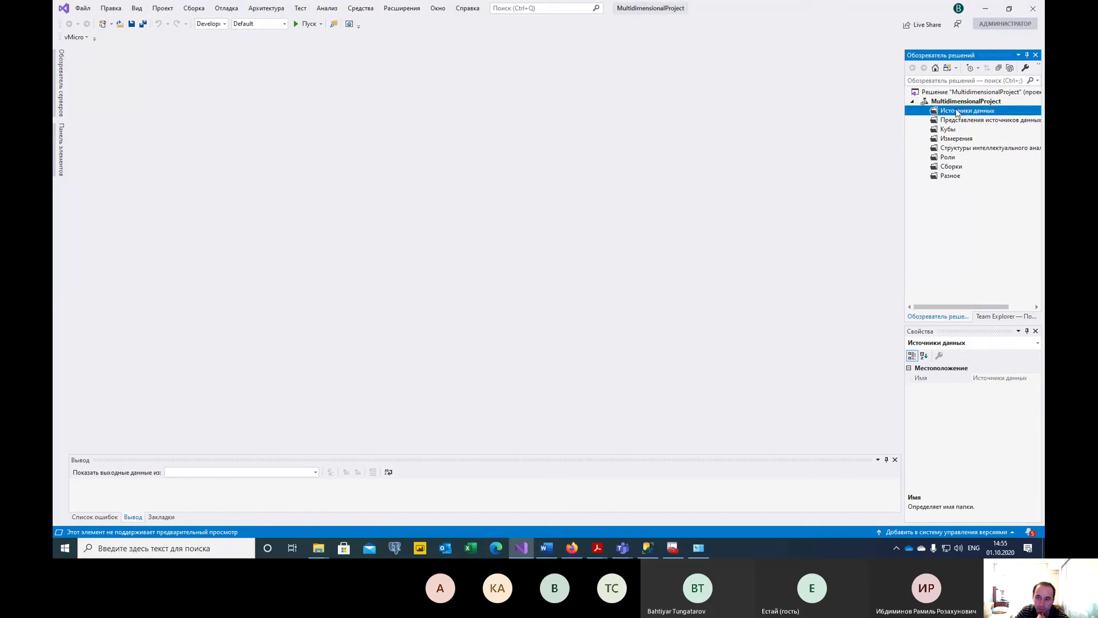
right_click(958, 112)
left_click(952, 117)
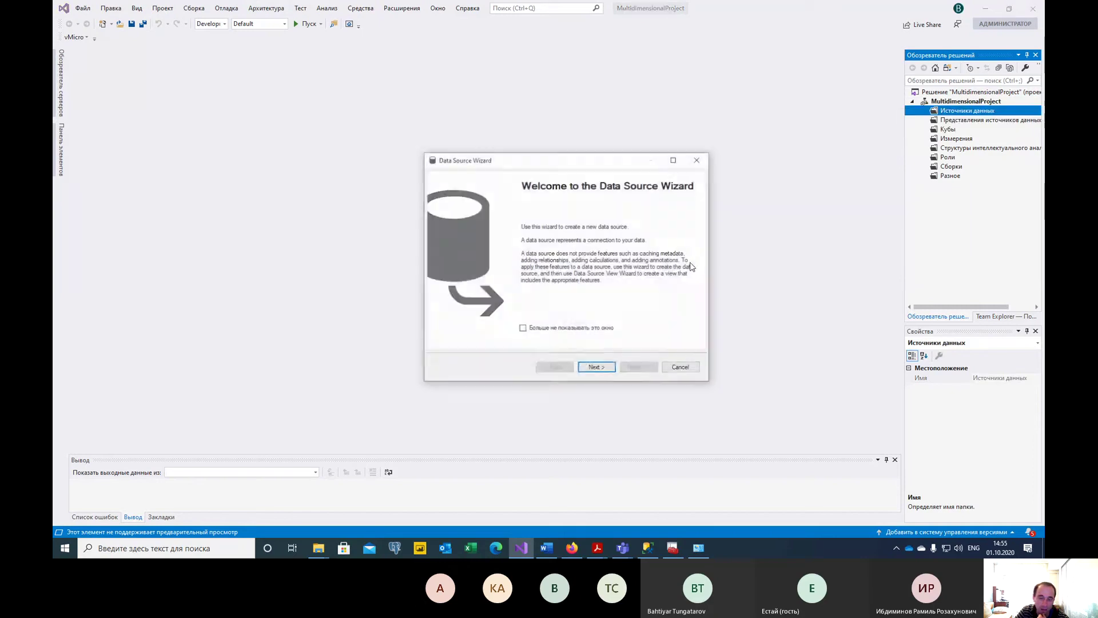
Check the connection-definition step in the Word instructions before continuing the wizard.
left_click(551, 549)
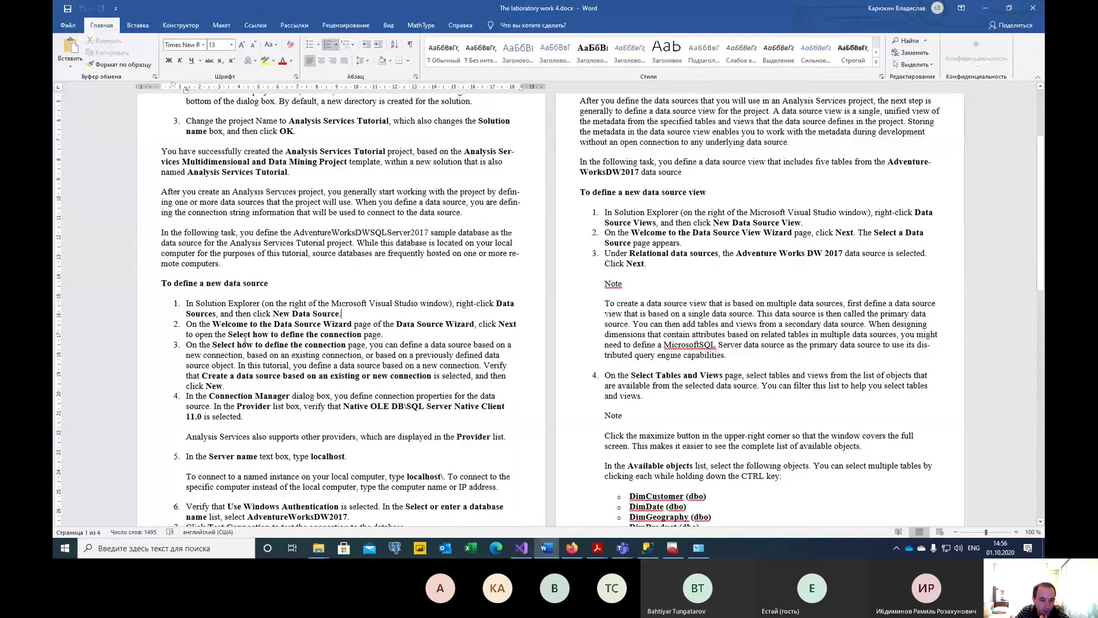
left_click_drag(219, 340, 319, 356)
left_click(241, 369)
scroll(358, 399, "down", 3)
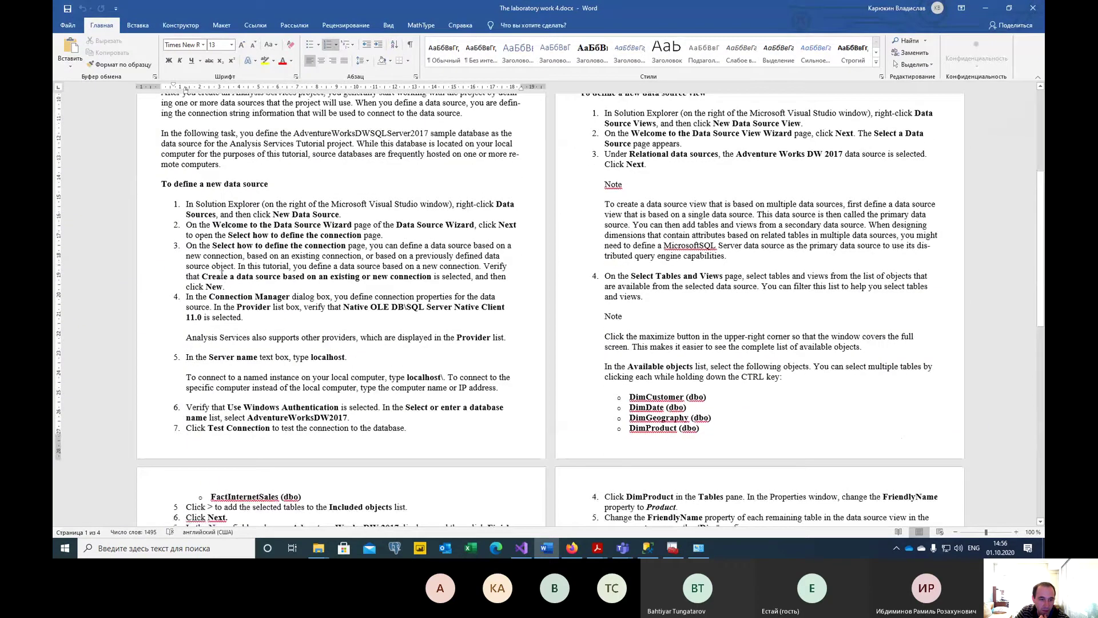
left_click_drag(222, 275, 432, 278)
left_click(258, 290)
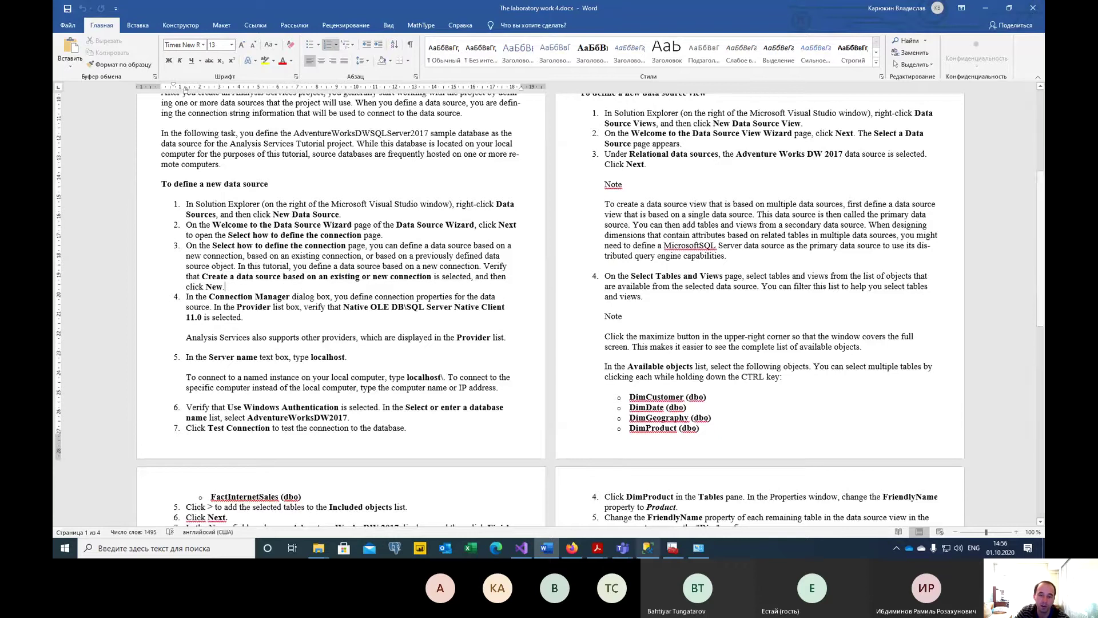
left_click(647, 548)
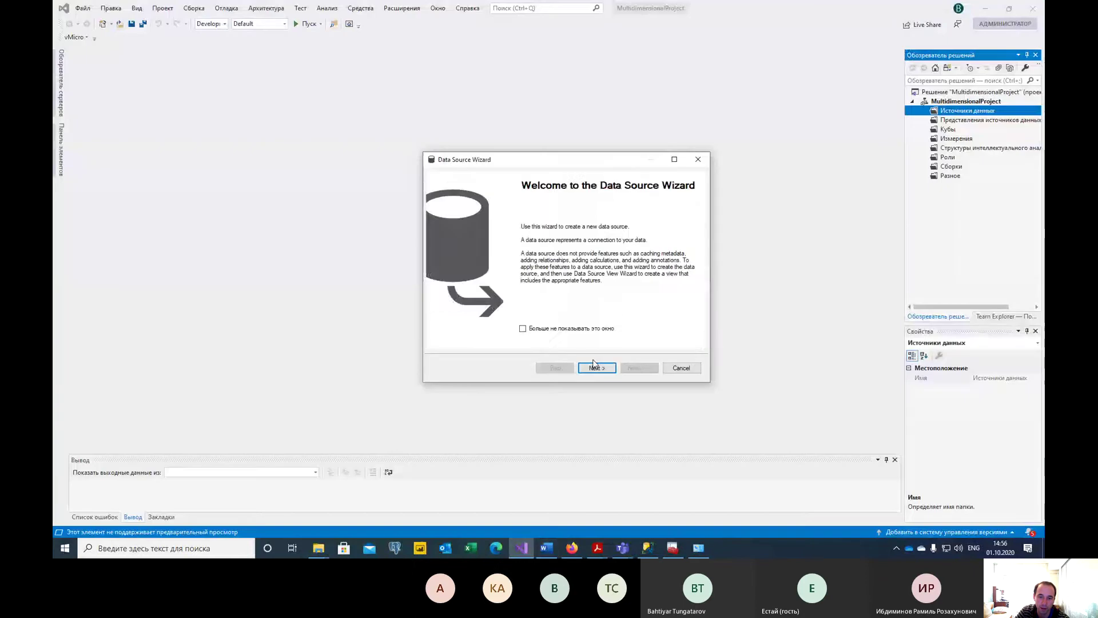
Base the data source on the existing connection and use the service account for impersonation.
left_click(597, 366)
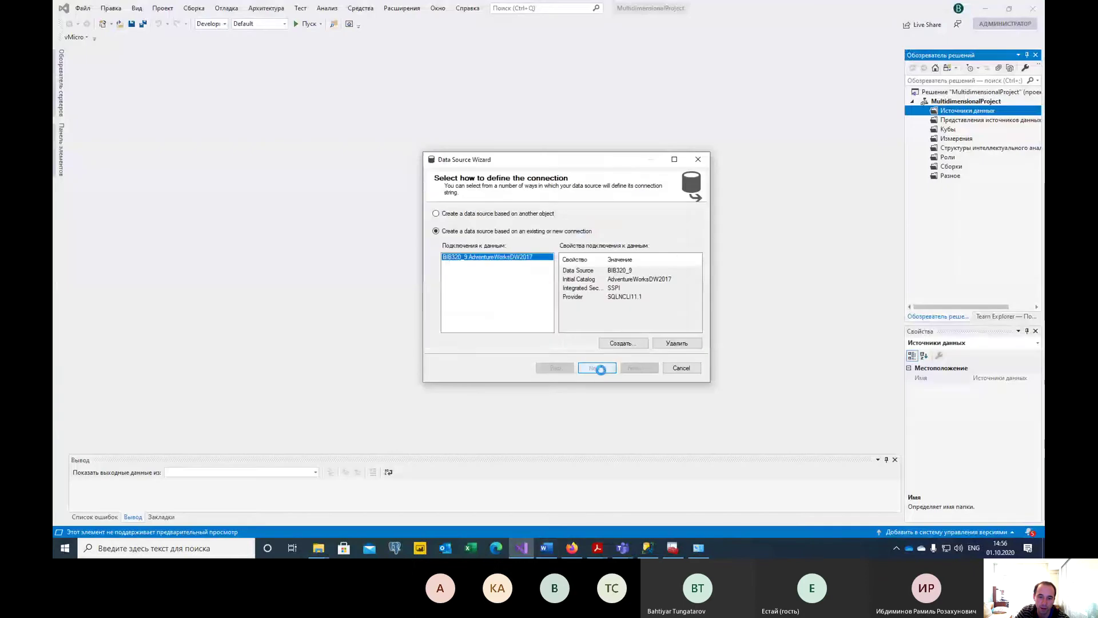
left_click(509, 232)
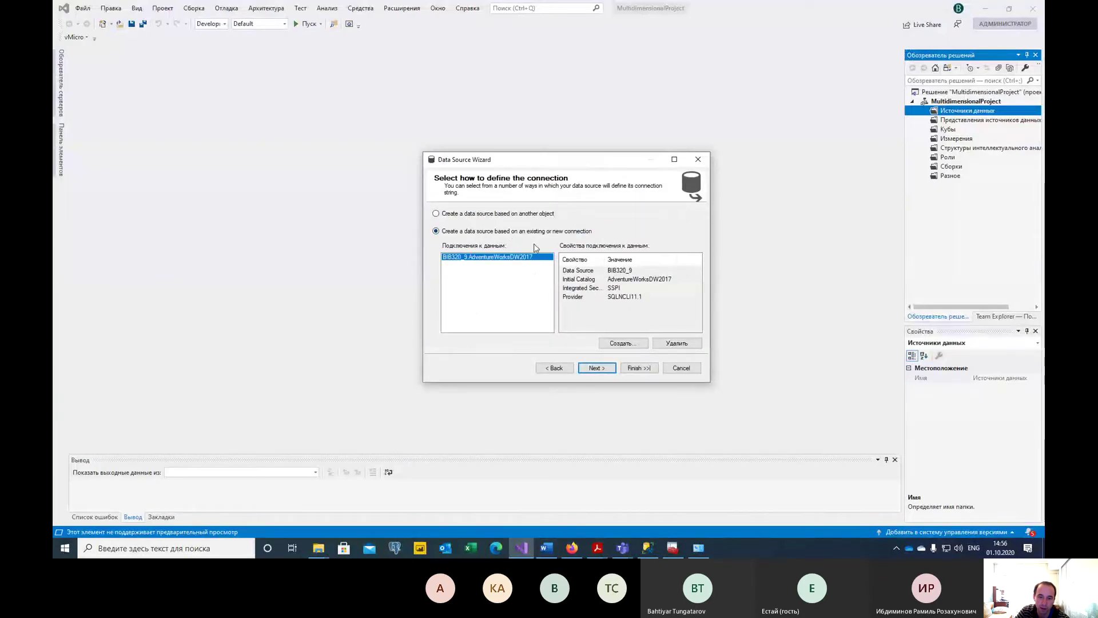
left_click(597, 368)
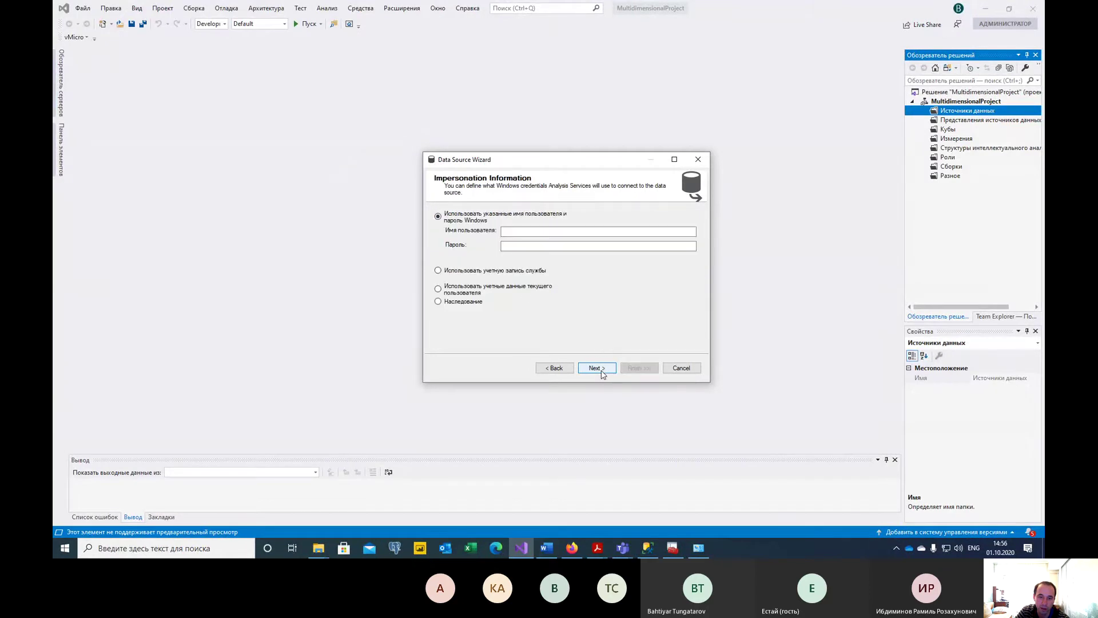
left_click(516, 272)
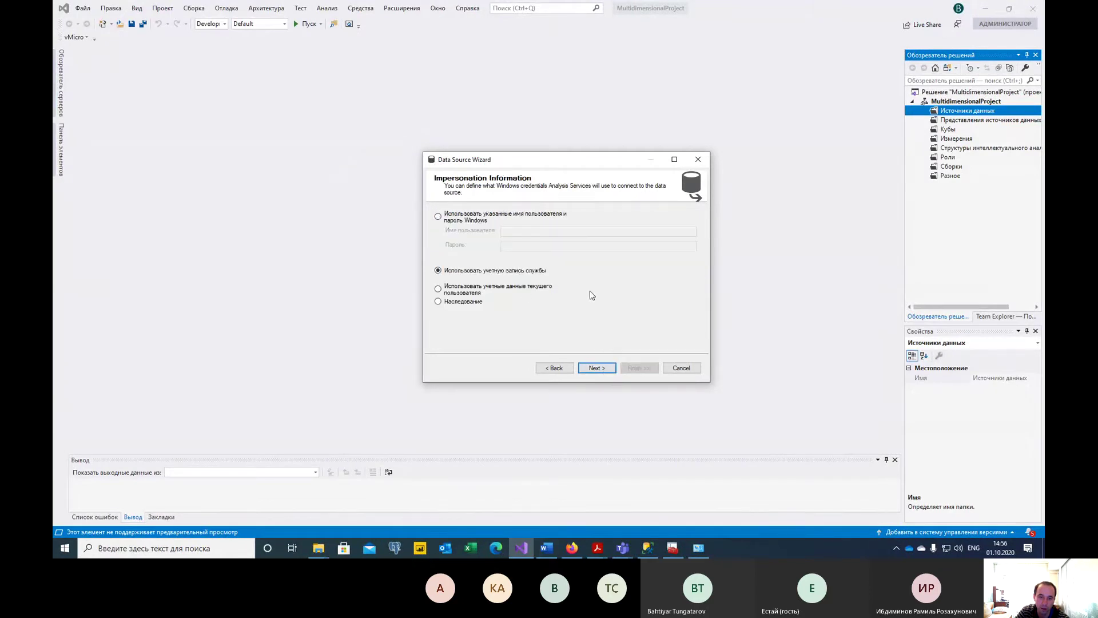
left_click(482, 215)
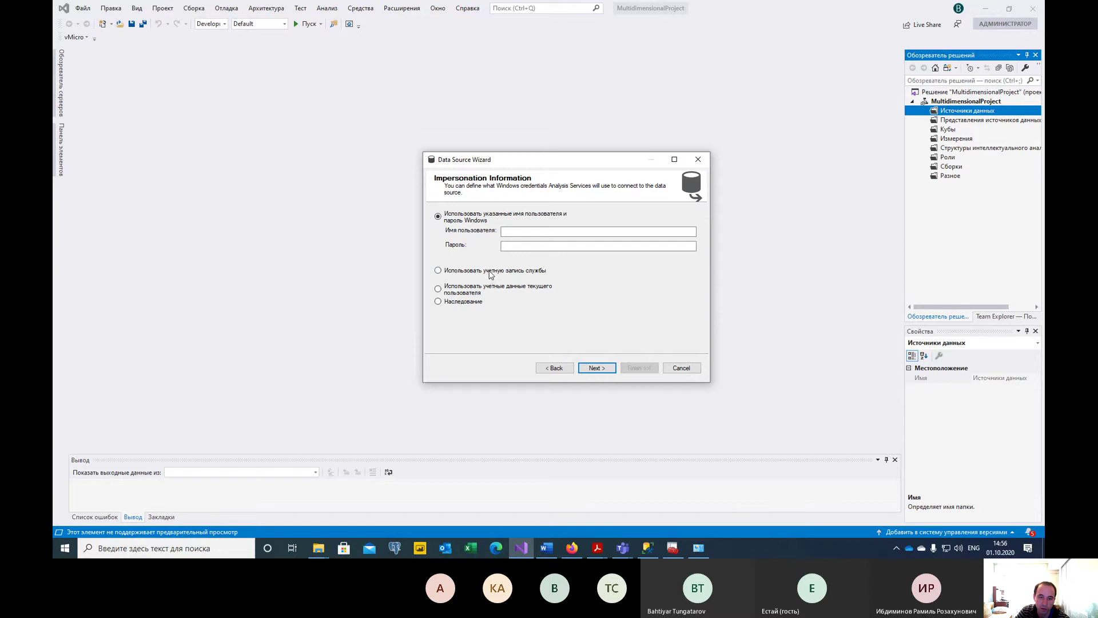
left_click(490, 271)
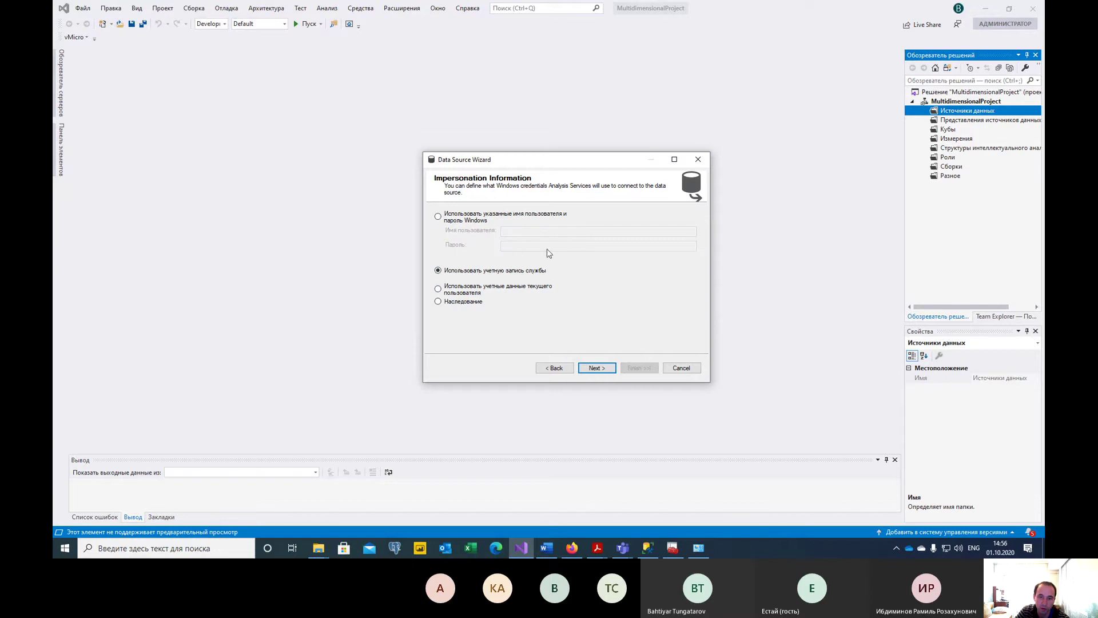
left_click_drag(589, 162, 583, 163)
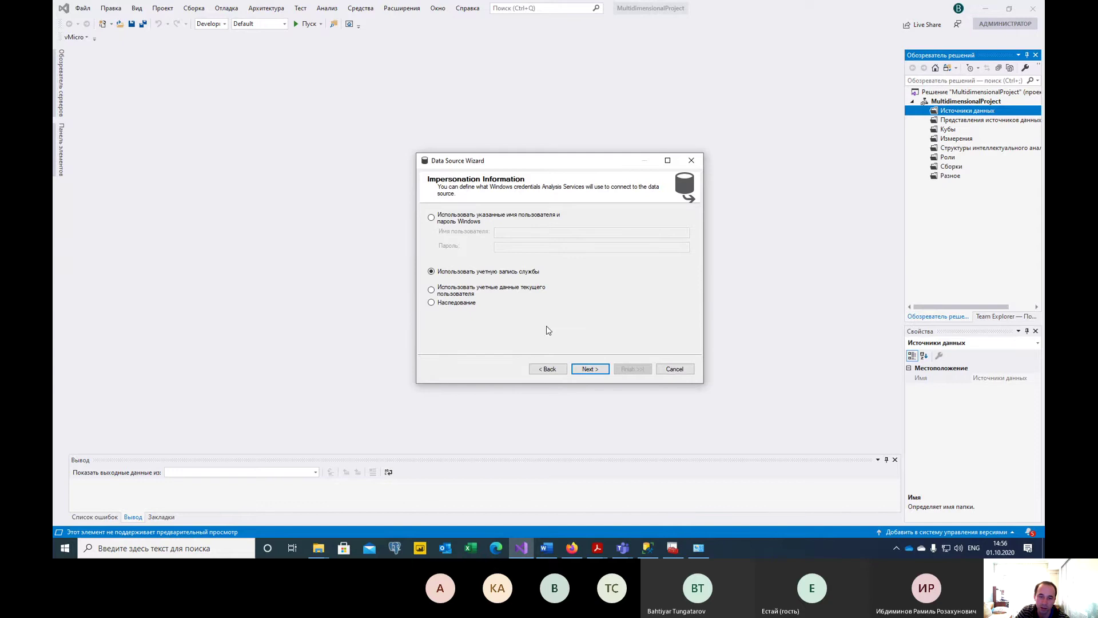
left_click(605, 372)
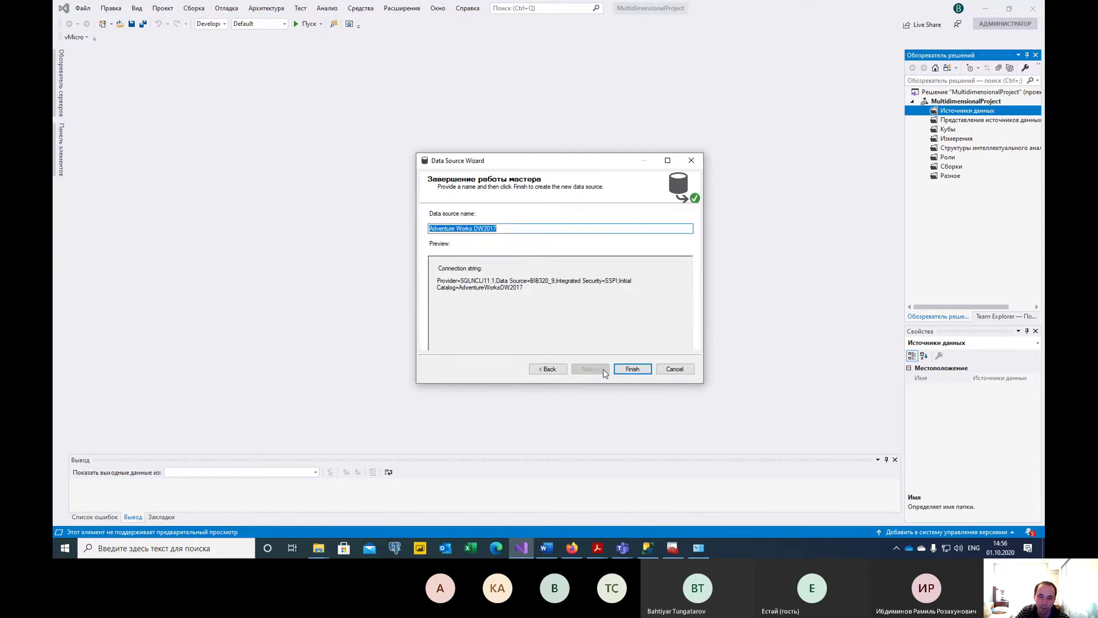
Name the data source AdventureWorksDW2017, finish the wizard, and select the new AdventureWorksDW2017.ds.
left_click(480, 229)
key("BackSpace")
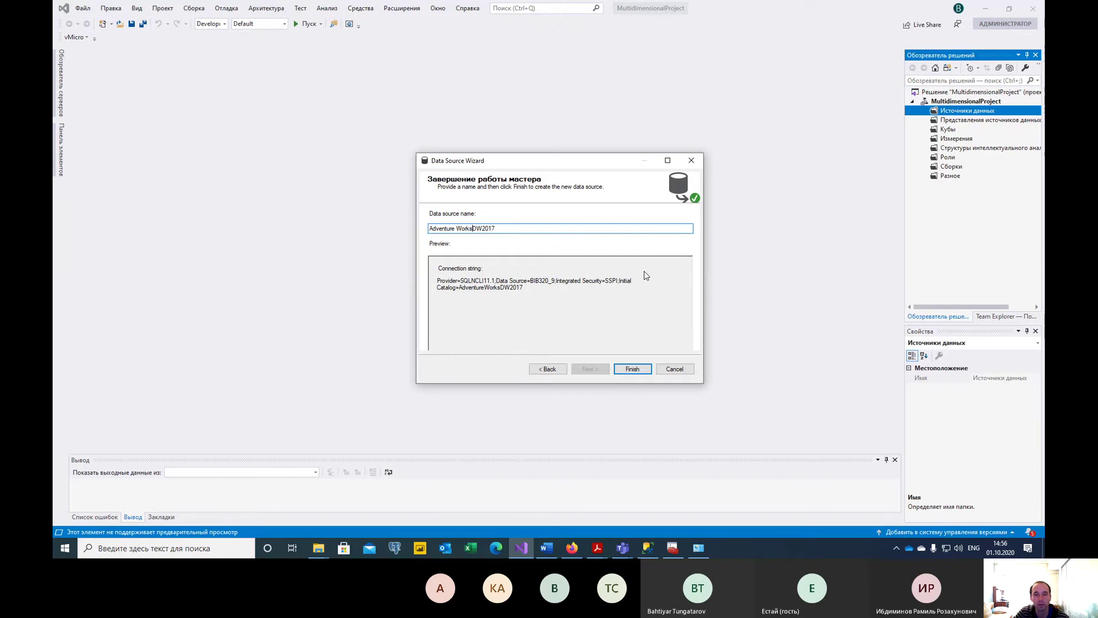
key("Left")
key("Left")
key("BackSpace")
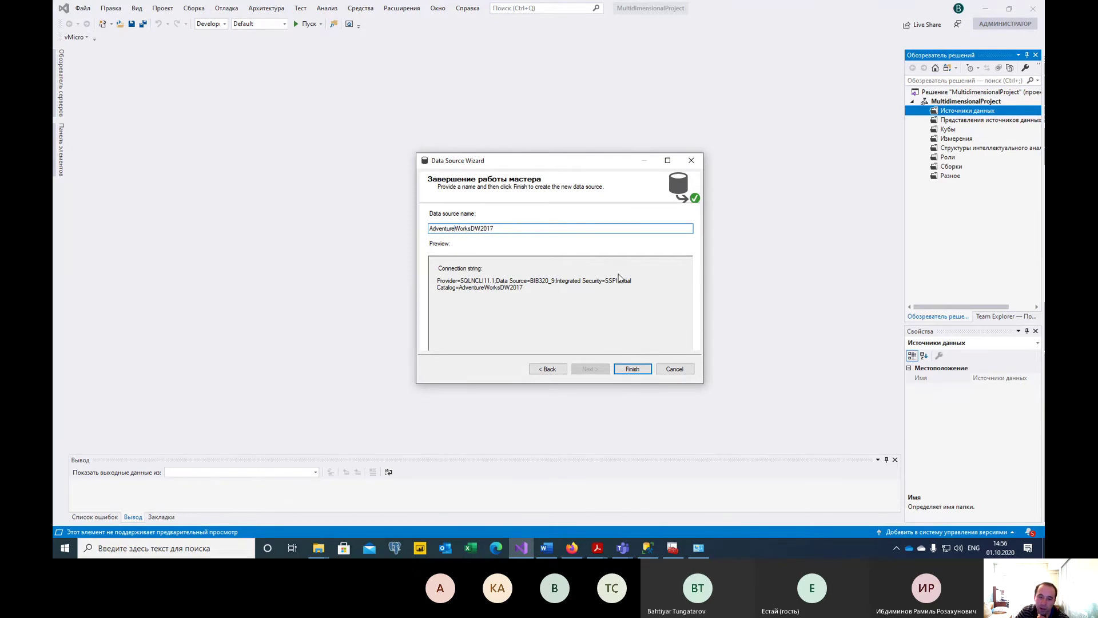
left_click(632, 369)
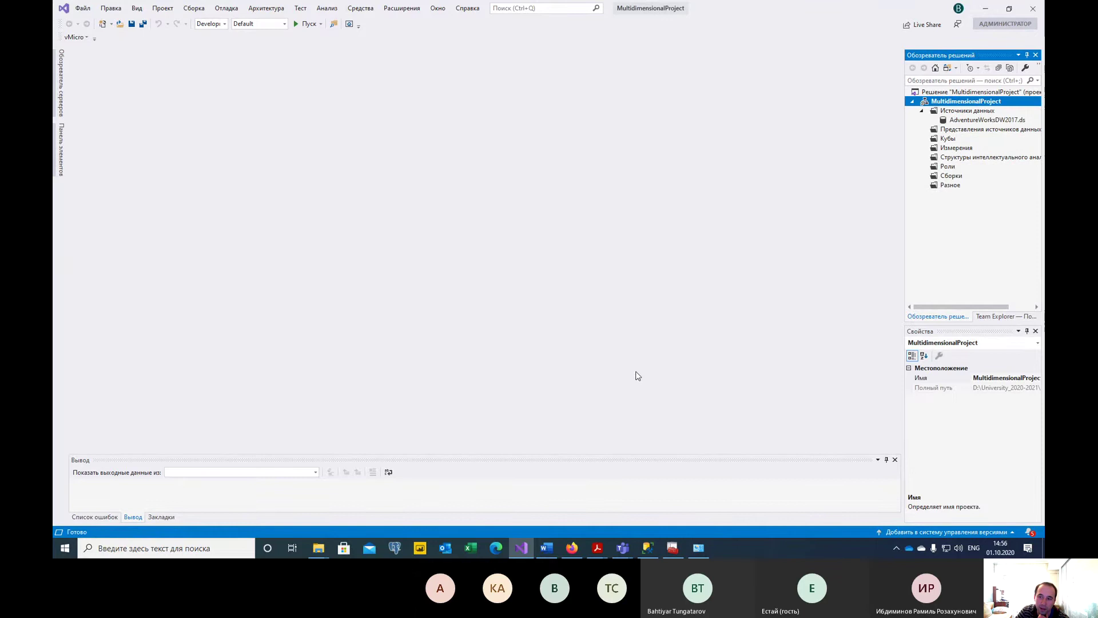
left_click(987, 118)
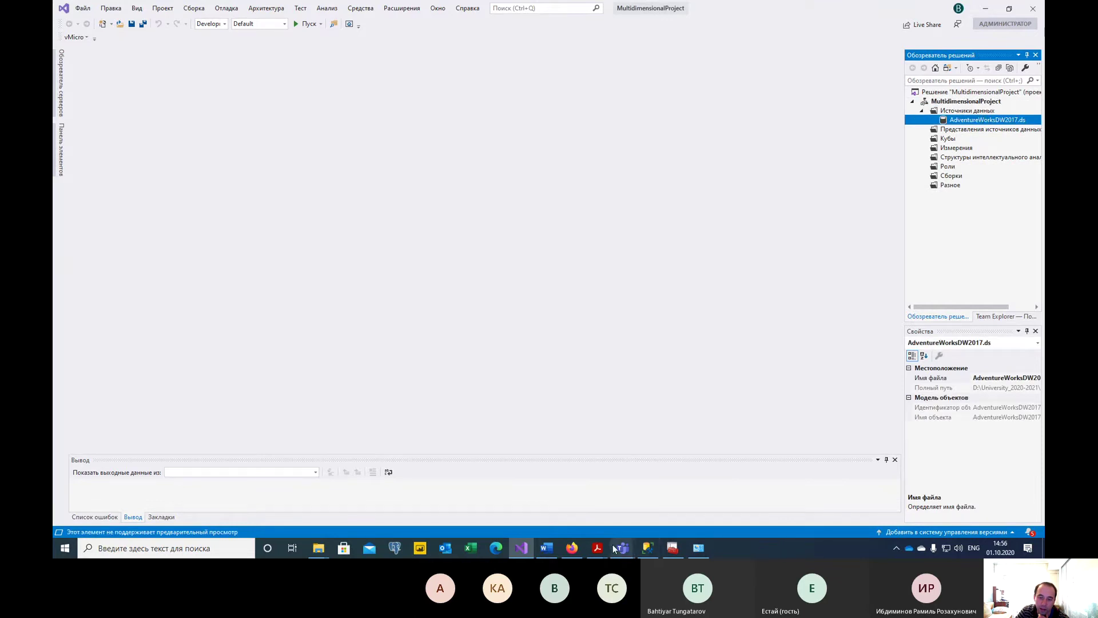
Read the provider sentence in the Word instructions, then return to Visual Studio.
left_click(546, 538)
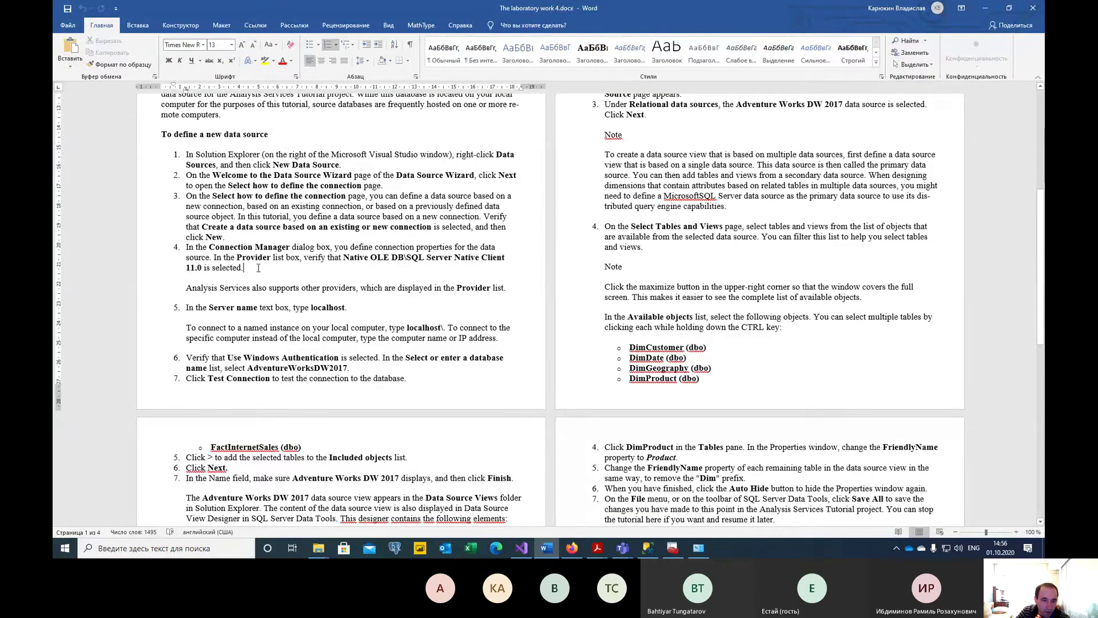
left_click_drag(258, 267, 213, 255)
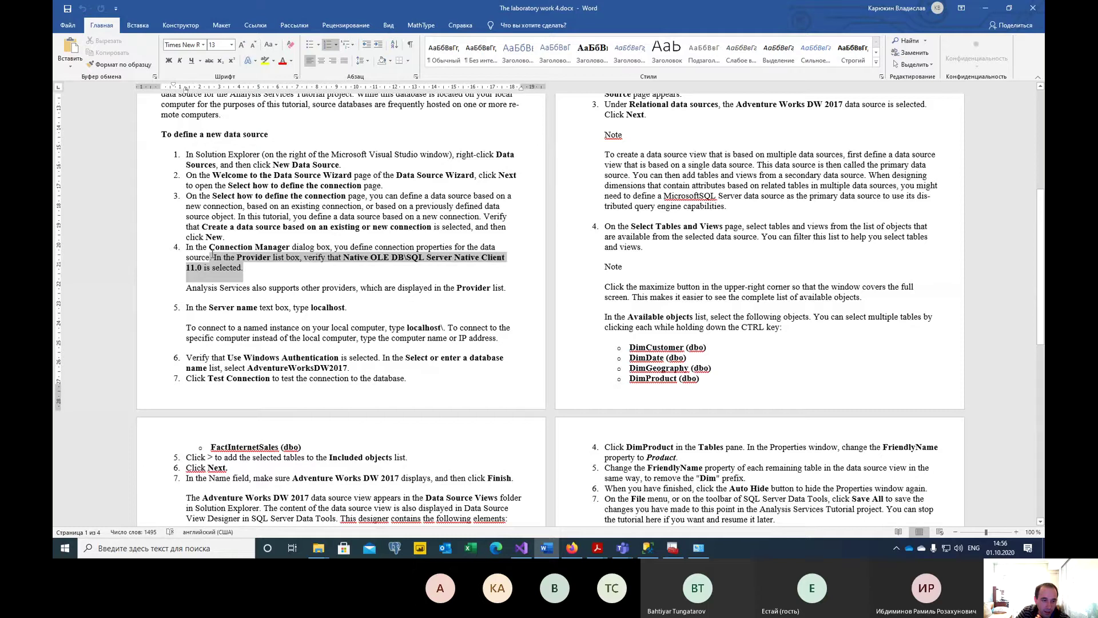
left_click_drag(204, 252, 203, 253)
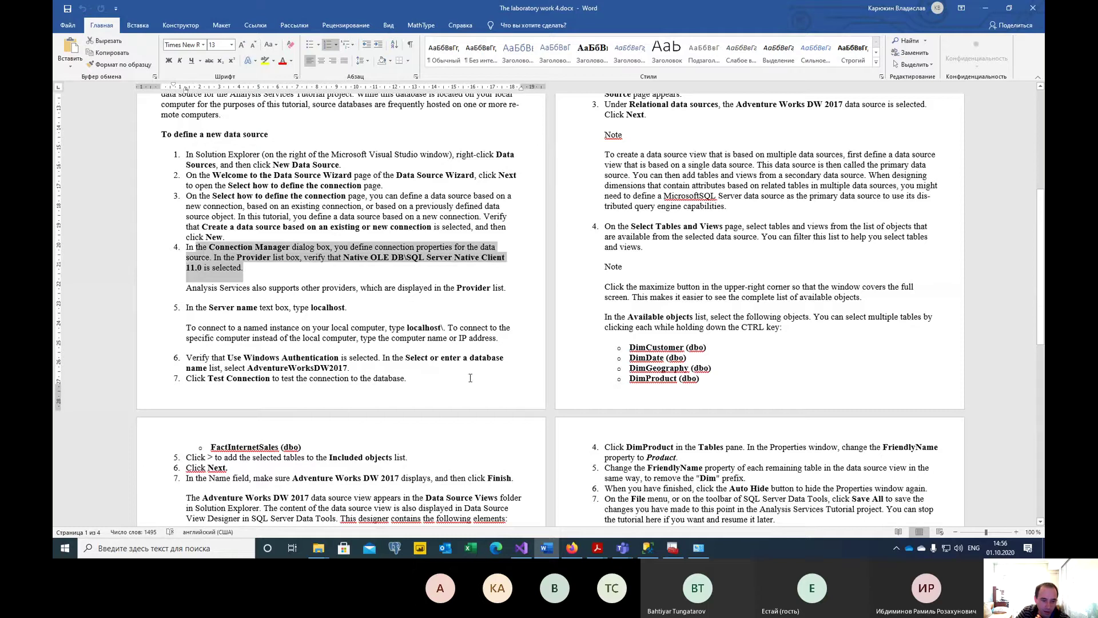
left_click(549, 552)
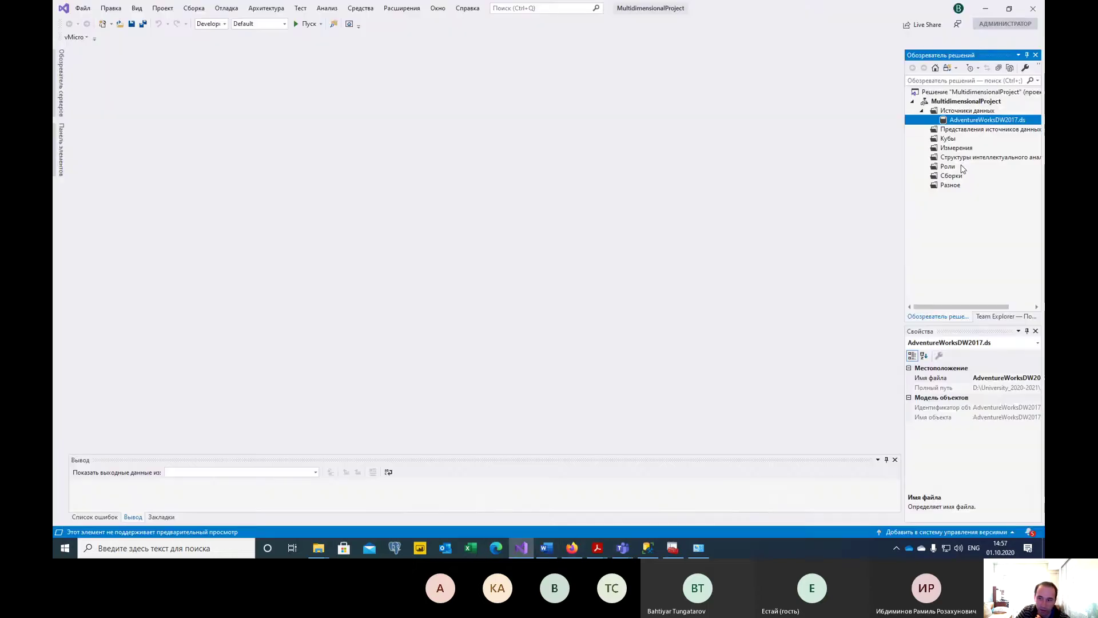
Start another New Data Source wizard and open the Connection Manager for a new connection.
right_click(967, 111)
left_click(966, 121)
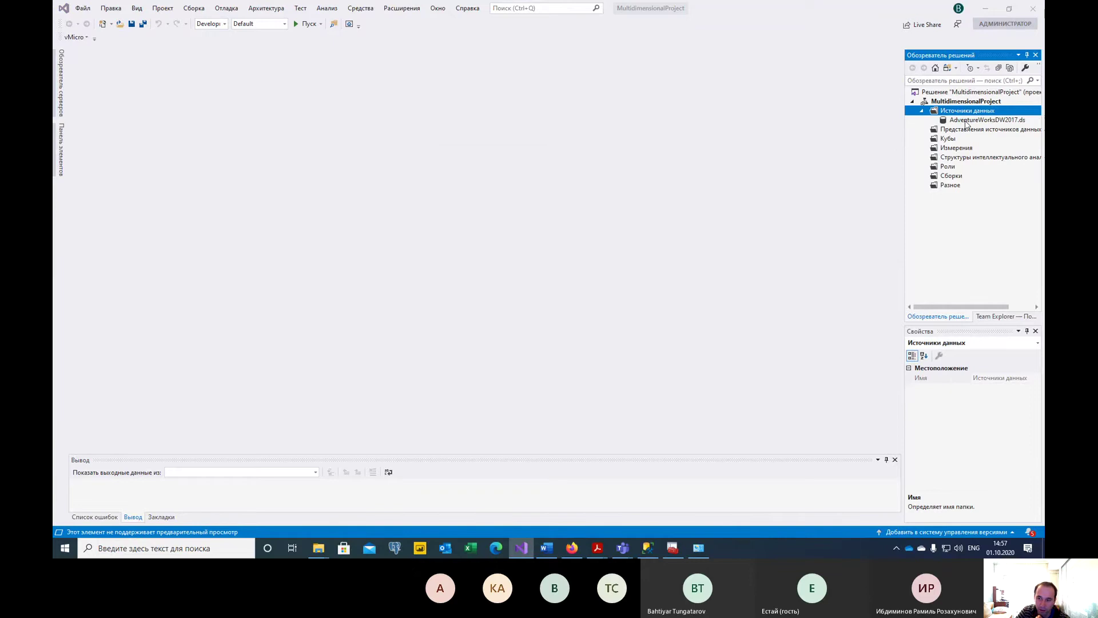
left_click(598, 368)
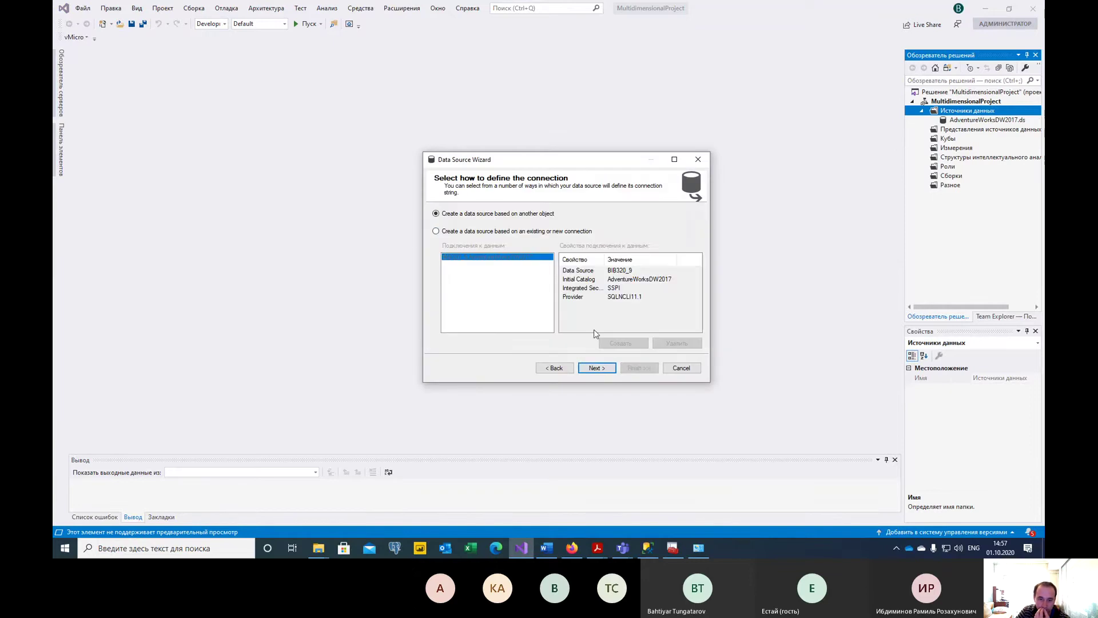
left_click(473, 233)
left_click(633, 343)
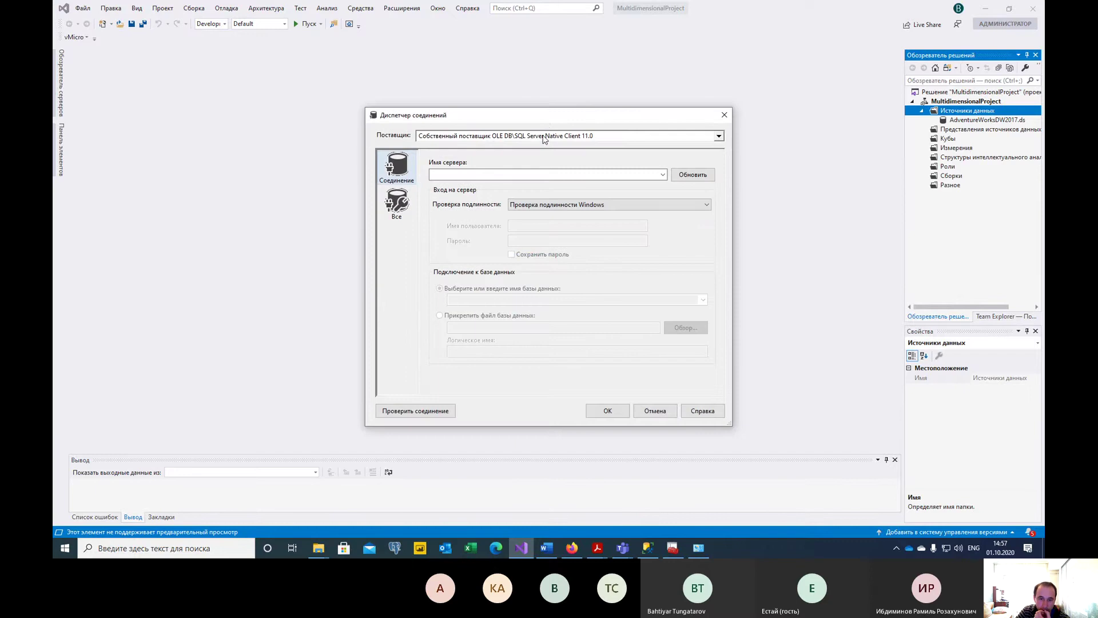
left_click_drag(546, 118, 475, 116)
Choose server BIB320_9 with SQL Server authentication, entering the login name and password.
left_click(593, 171)
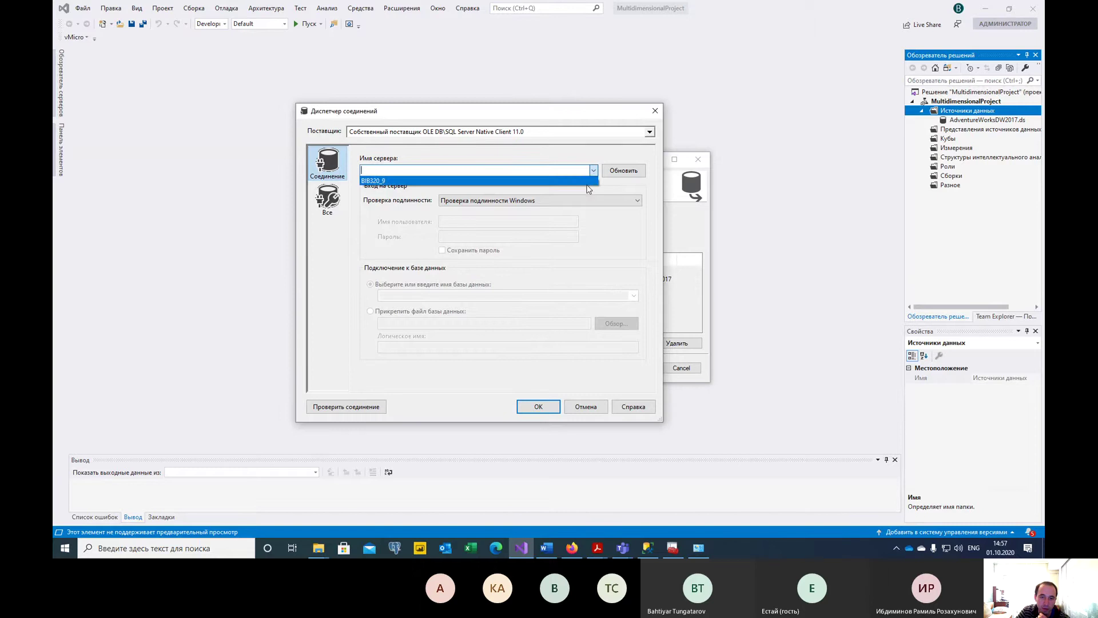
left_click(588, 182)
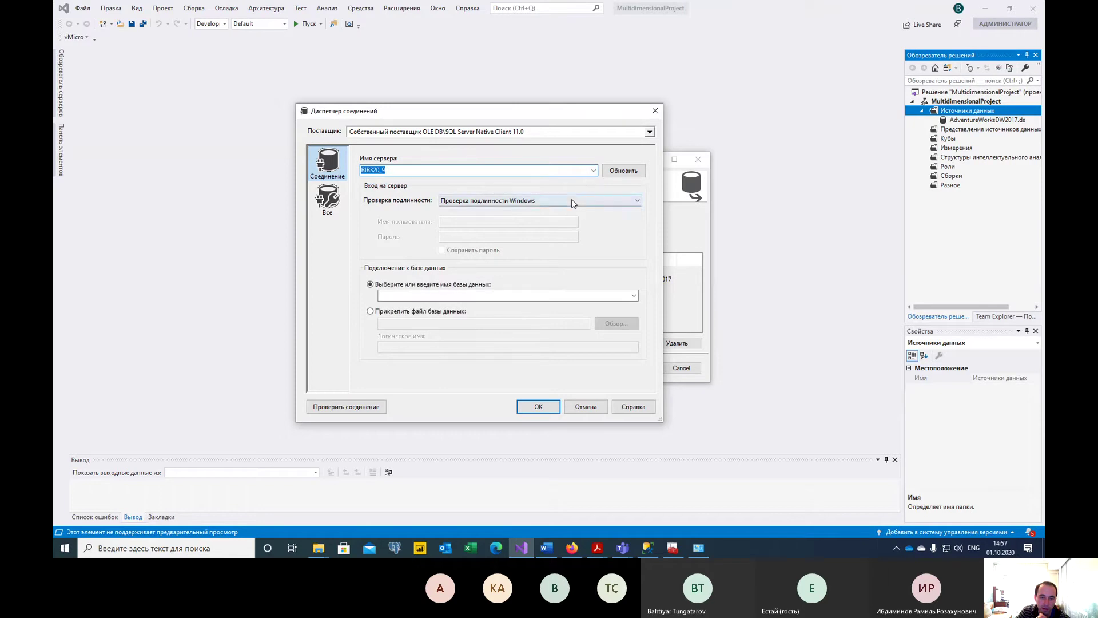
left_click(572, 201)
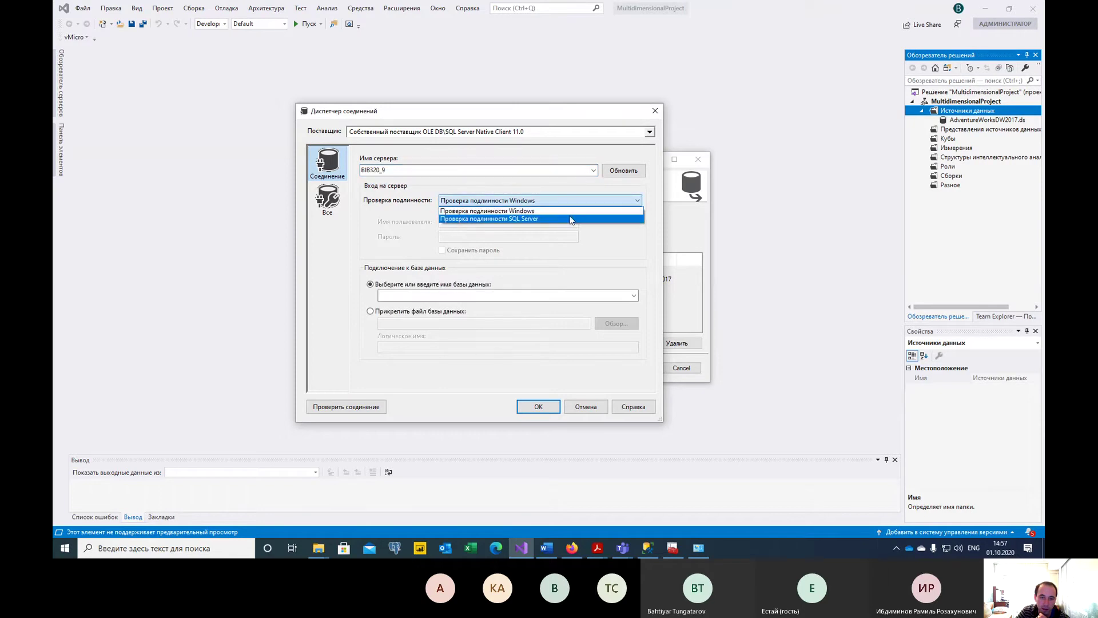
left_click(569, 219)
left_click(565, 201)
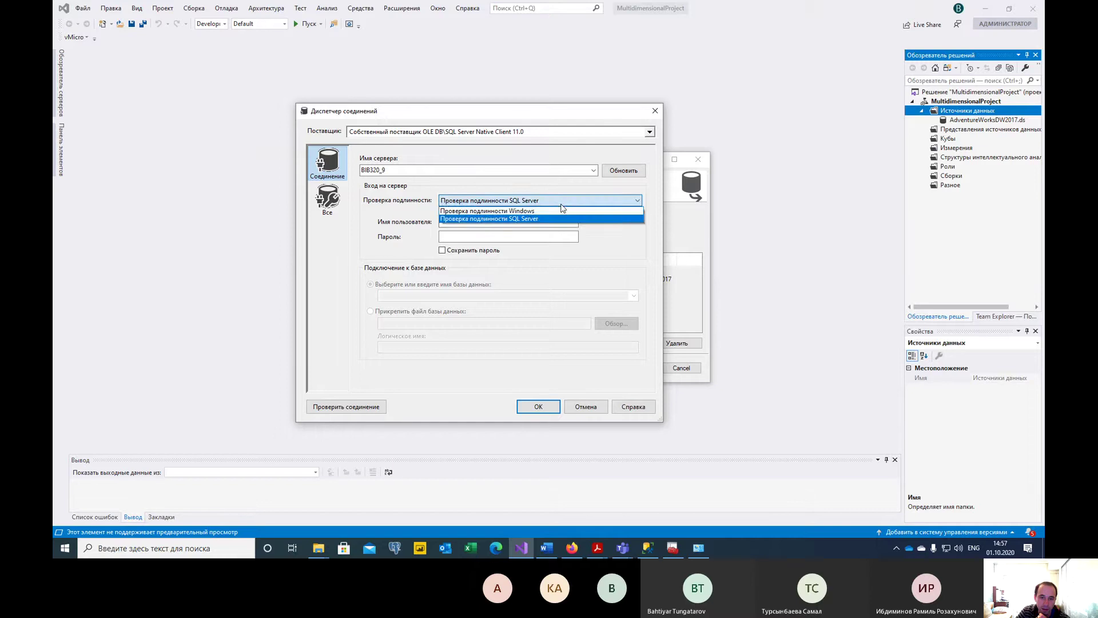
left_click(559, 211)
left_click(563, 201)
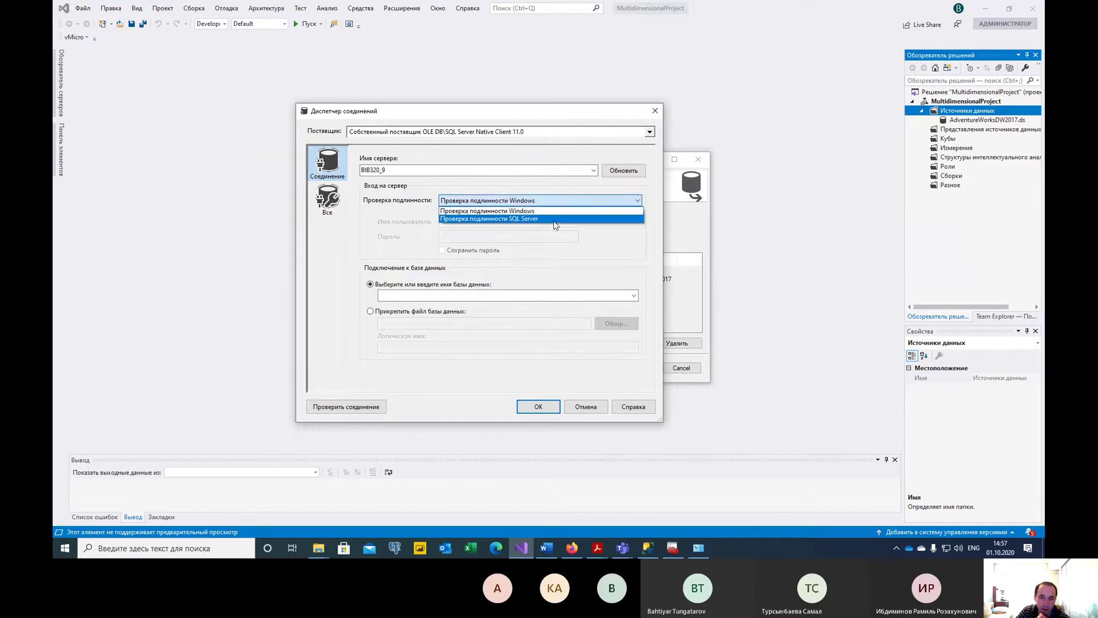
left_click(552, 220)
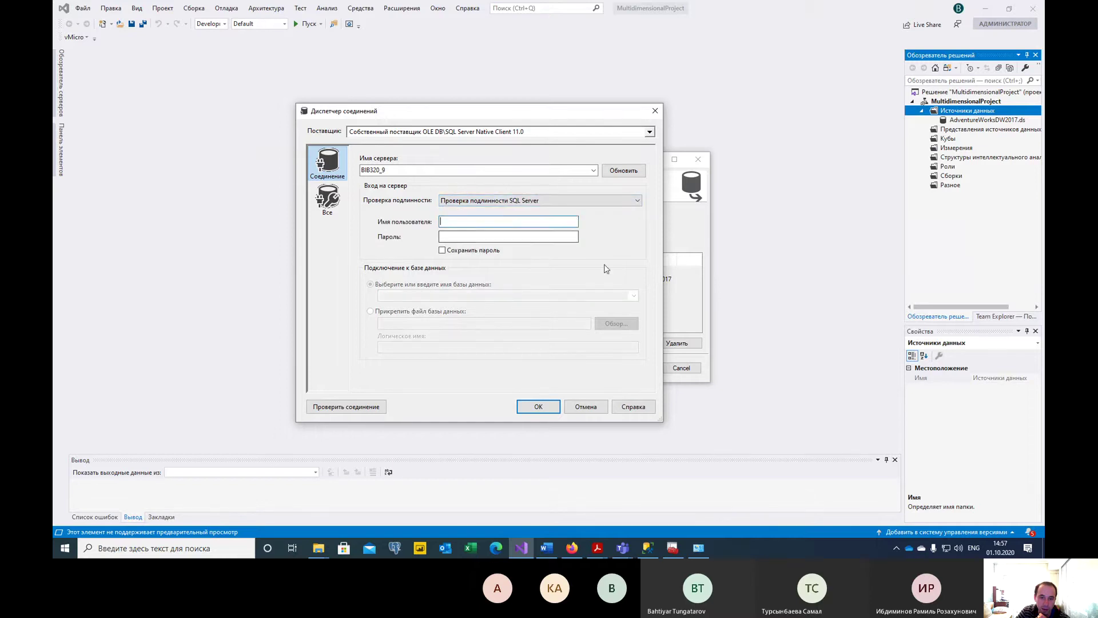
type("sa")
key("Tab")
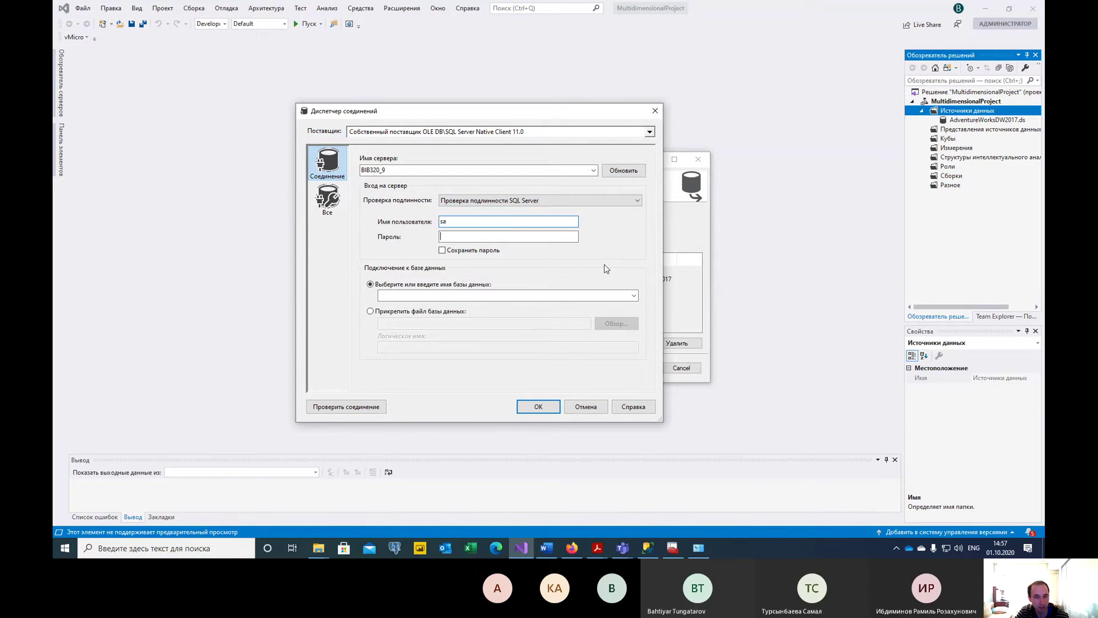
type("1")
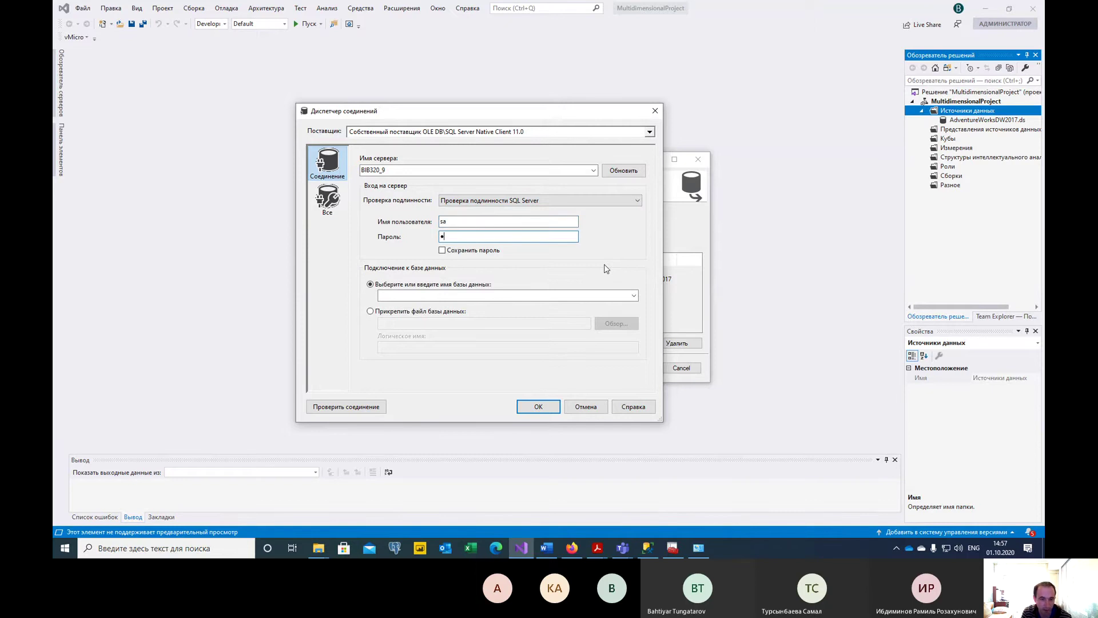
type("2345678")
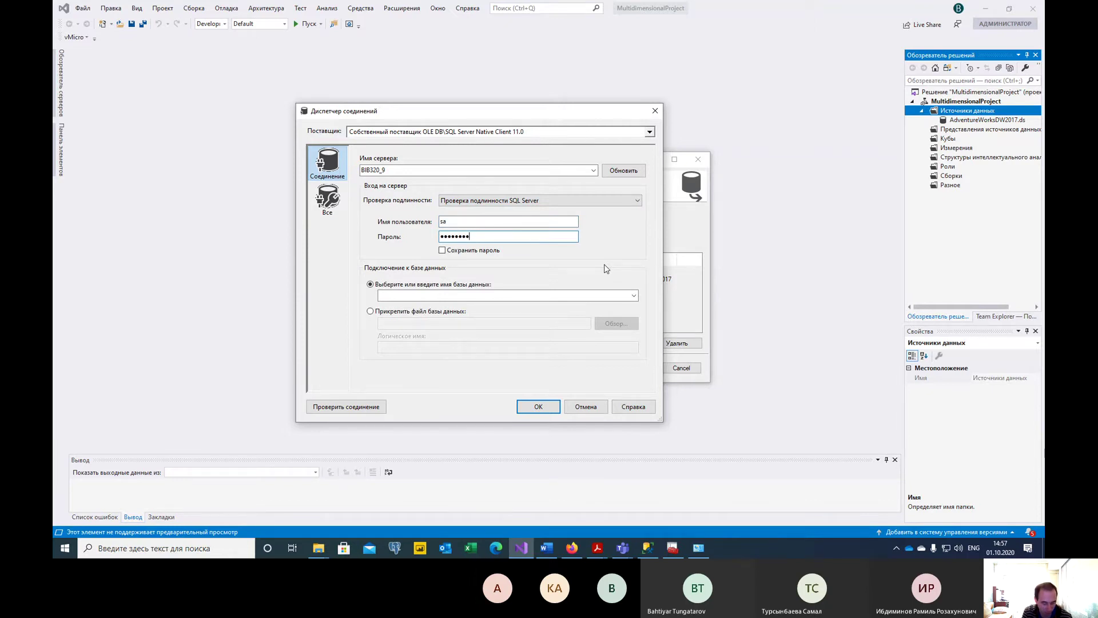
type("90123")
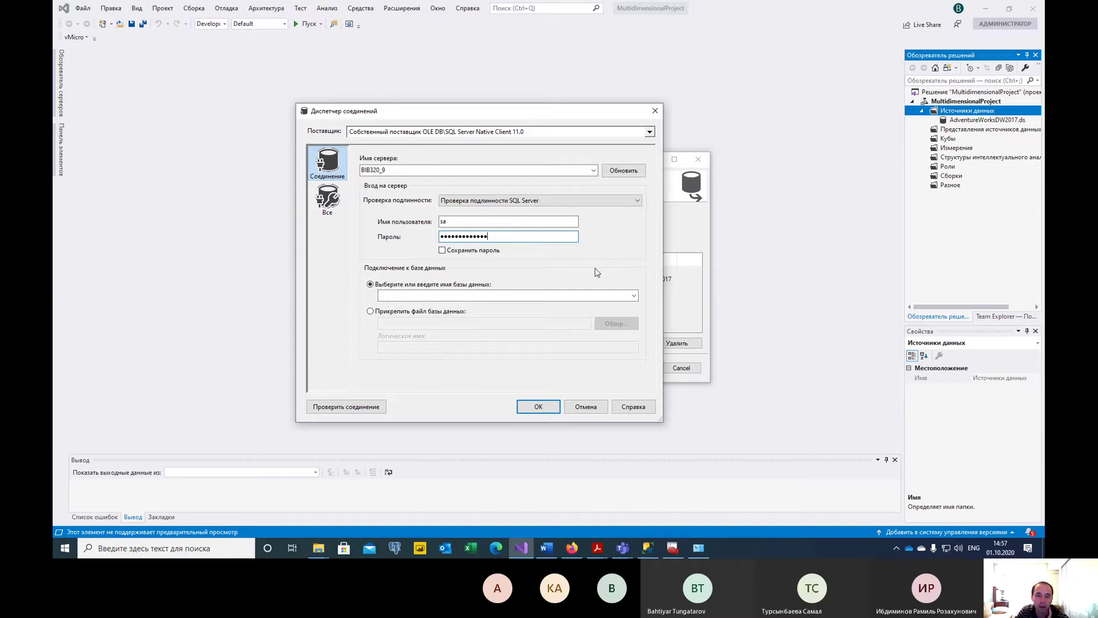
Select the AdventureWorks database, test the connection successfully, and confirm it.
left_click(634, 295)
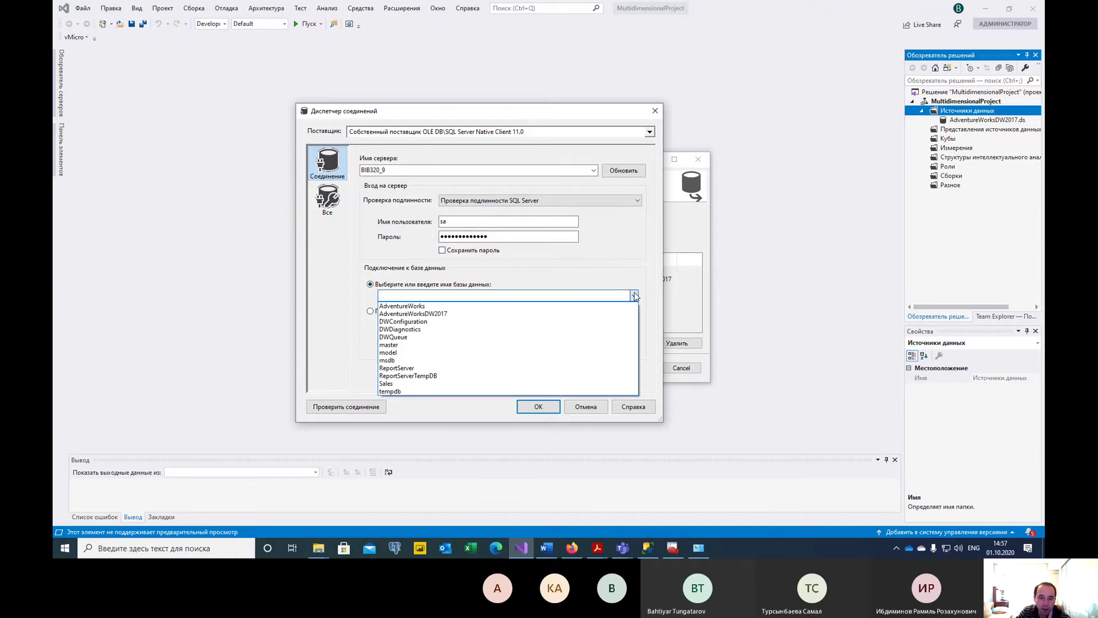
left_click(426, 306)
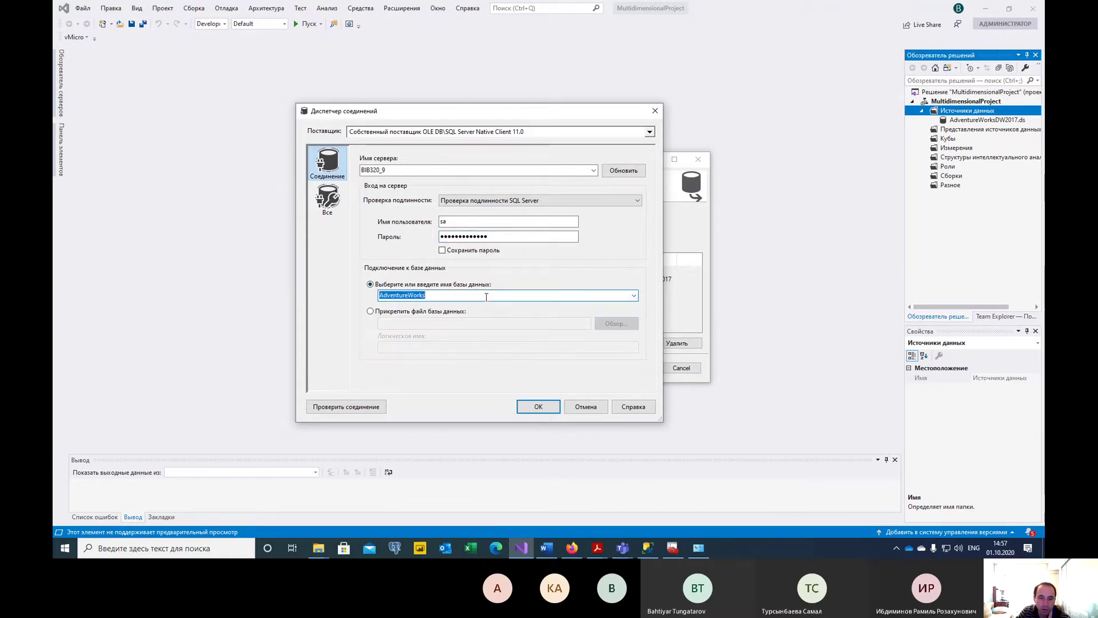
left_click(350, 407)
left_click_drag(444, 247, 424, 176)
left_click(606, 210)
left_click(534, 407)
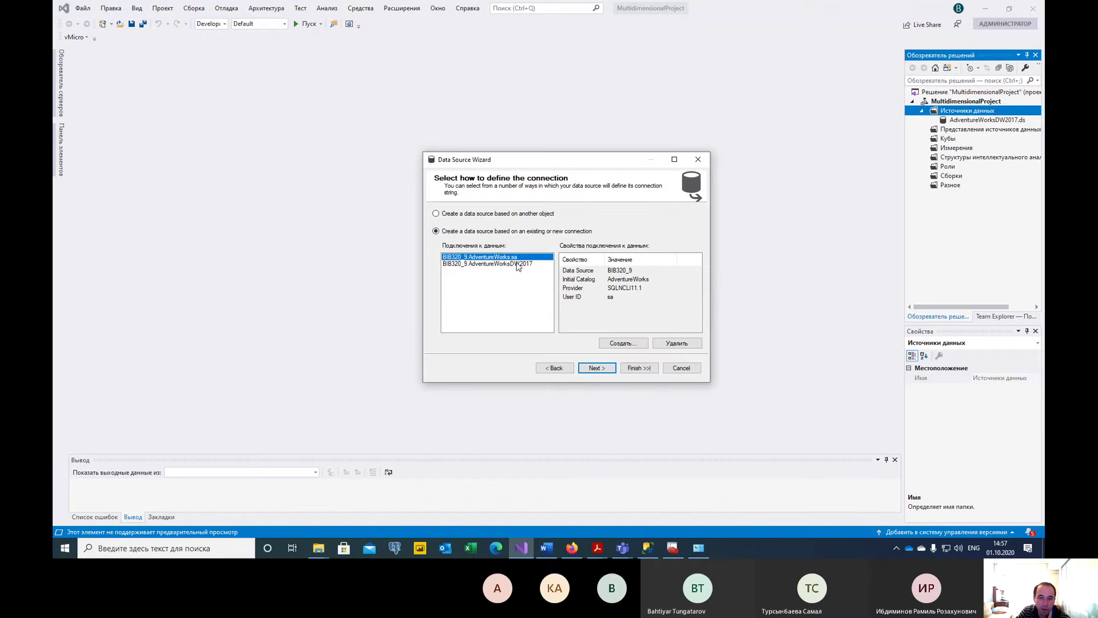
Delete the AdventureWorks connection, cancel the wizard, and switch to the lab instructions.
left_click(517, 264)
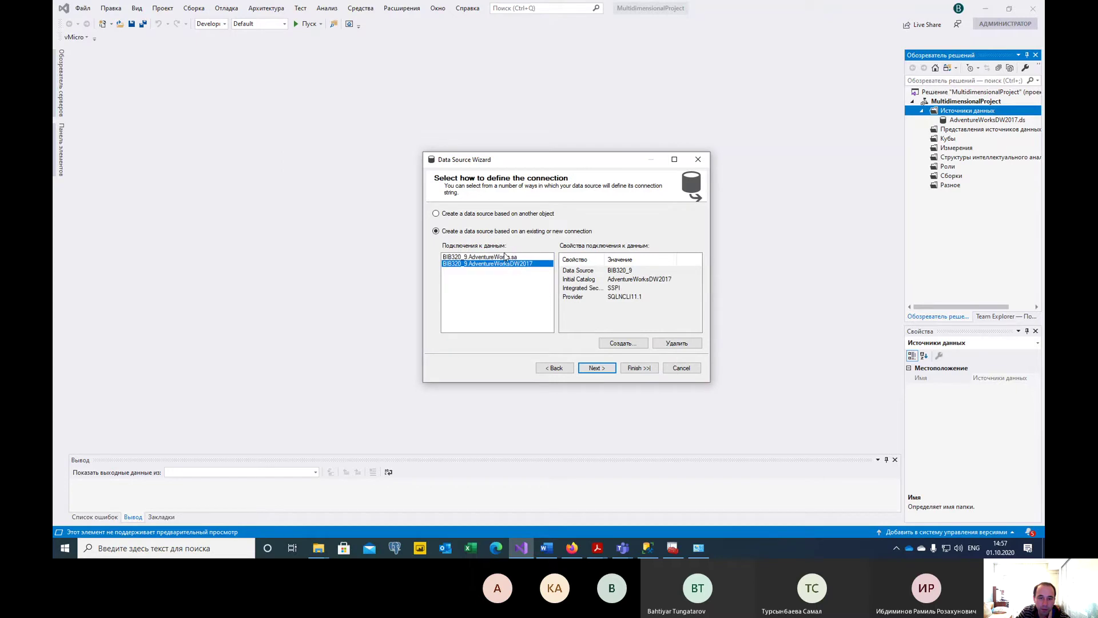
left_click(505, 256)
left_click(694, 343)
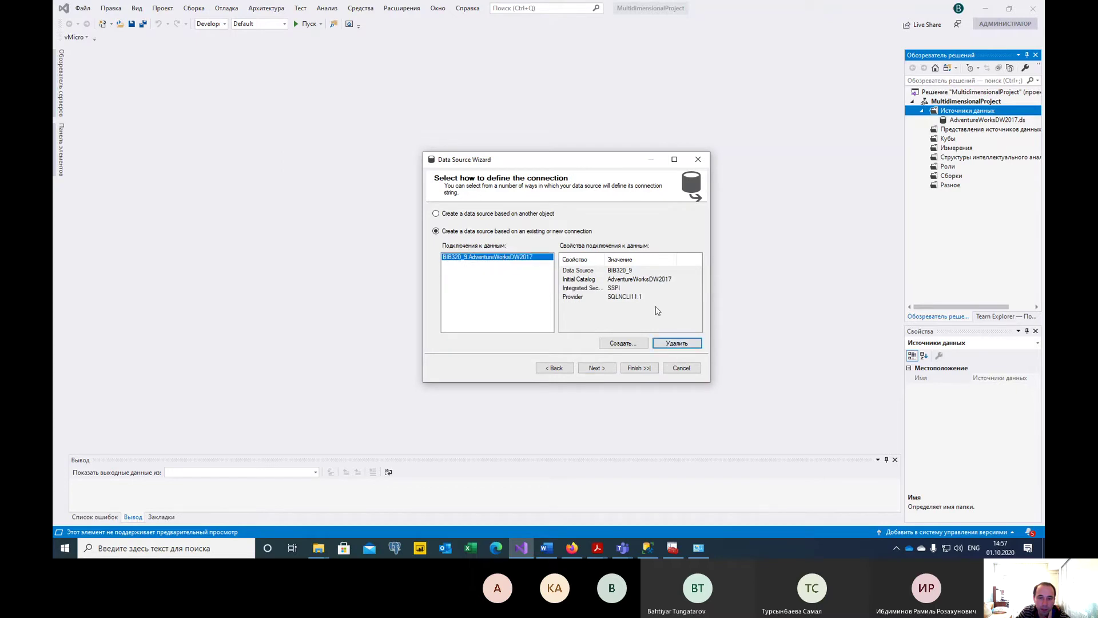
left_click(682, 369)
left_click(988, 120)
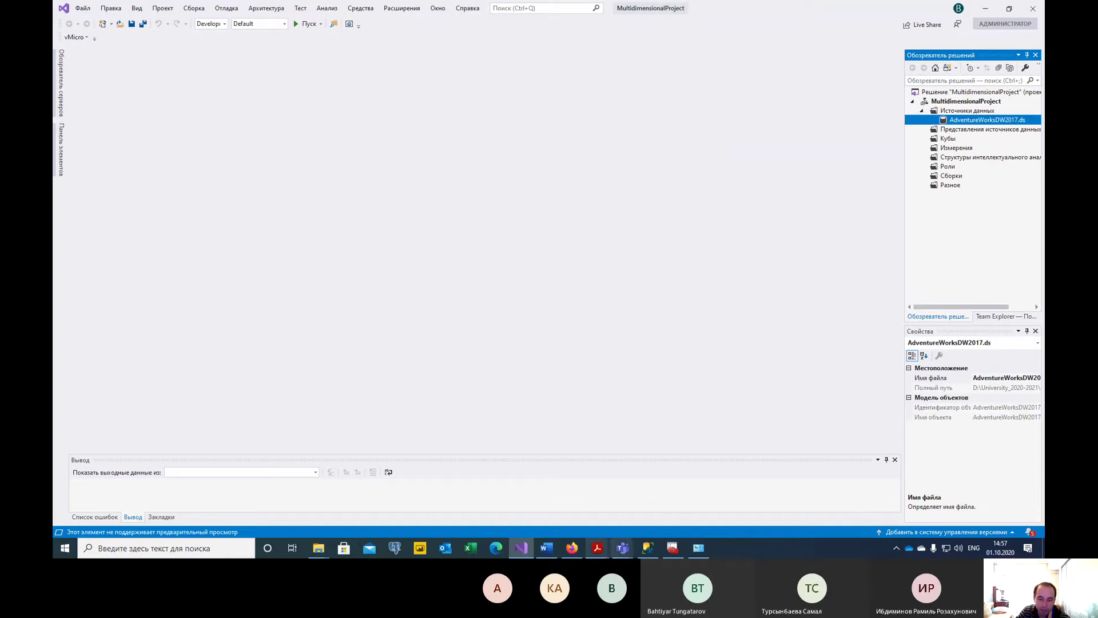
left_click(546, 548)
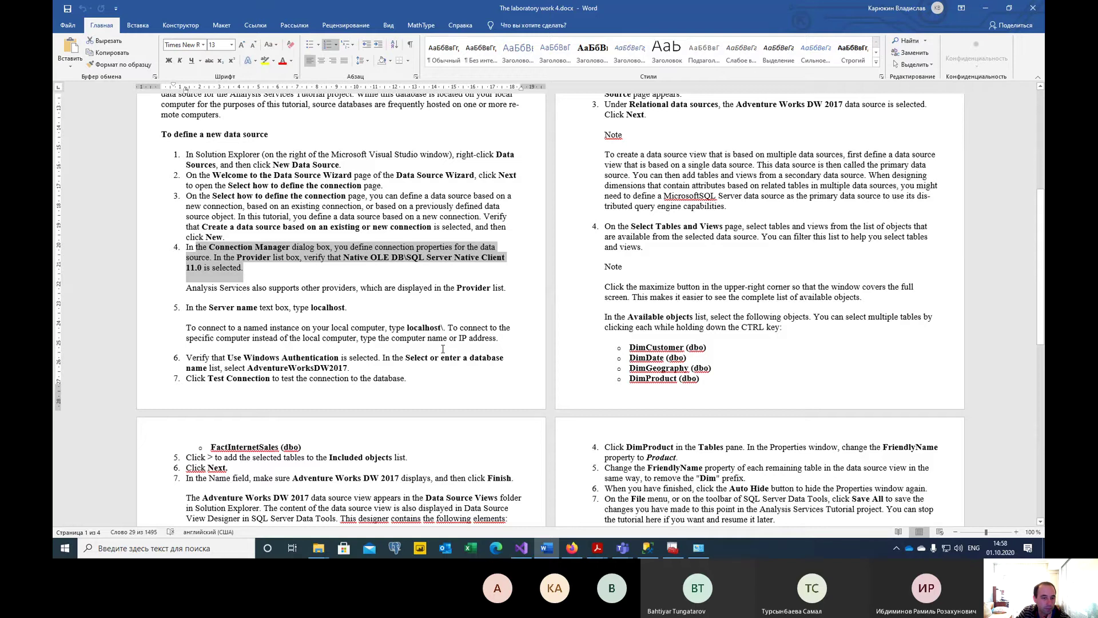
Scroll back through the data source steps, noting 'Use the service account' in step 9.
scroll(443, 349, "up", 1)
scroll(386, 341, "up", 1)
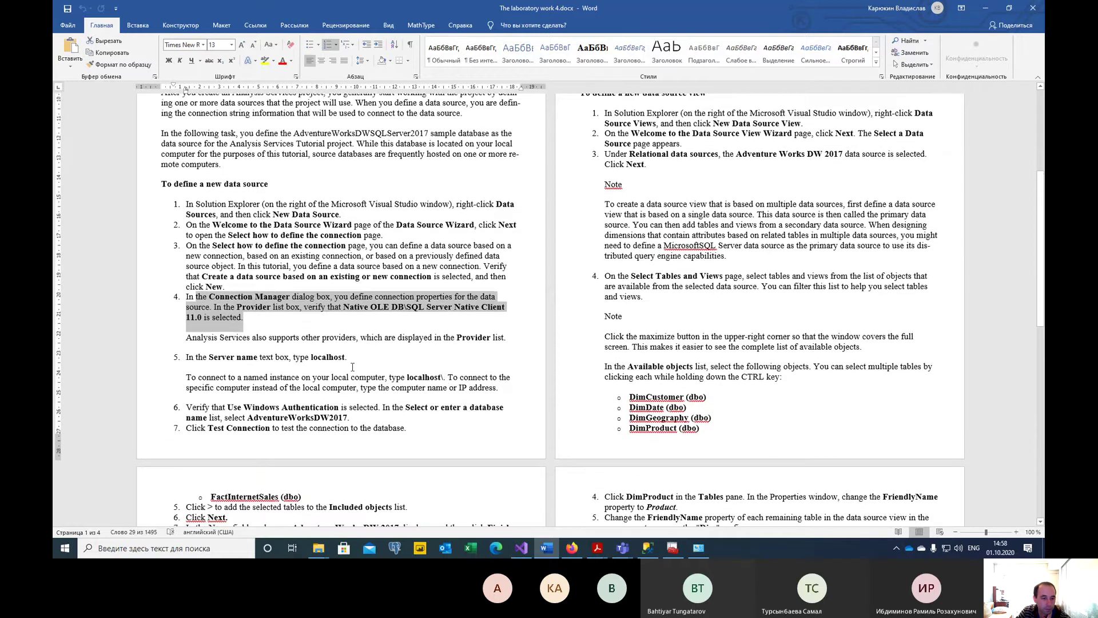
left_click(350, 362)
scroll(439, 362, "down", 1)
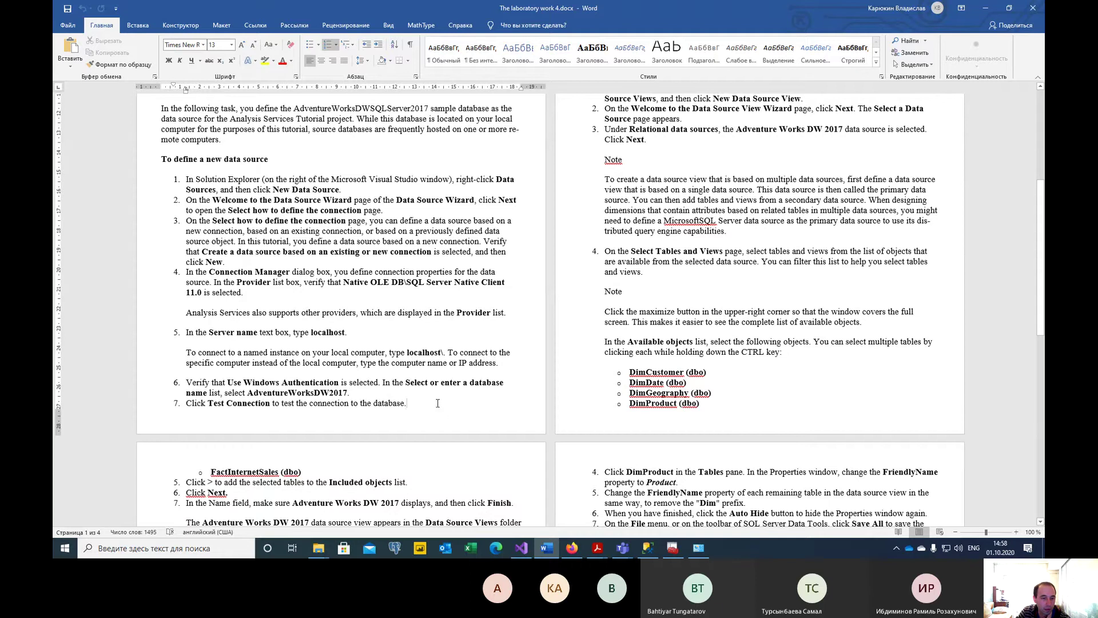
left_click_drag(438, 403, 407, 403)
scroll(610, 313, "up", 3)
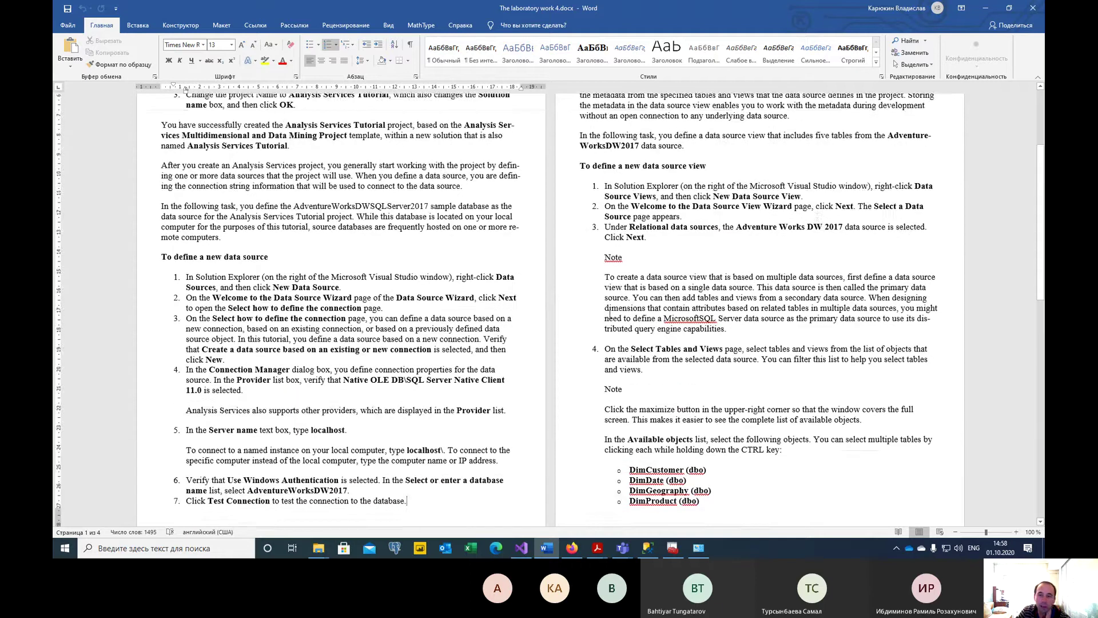
scroll(609, 313, "up", 3)
scroll(837, 288, "up", 3)
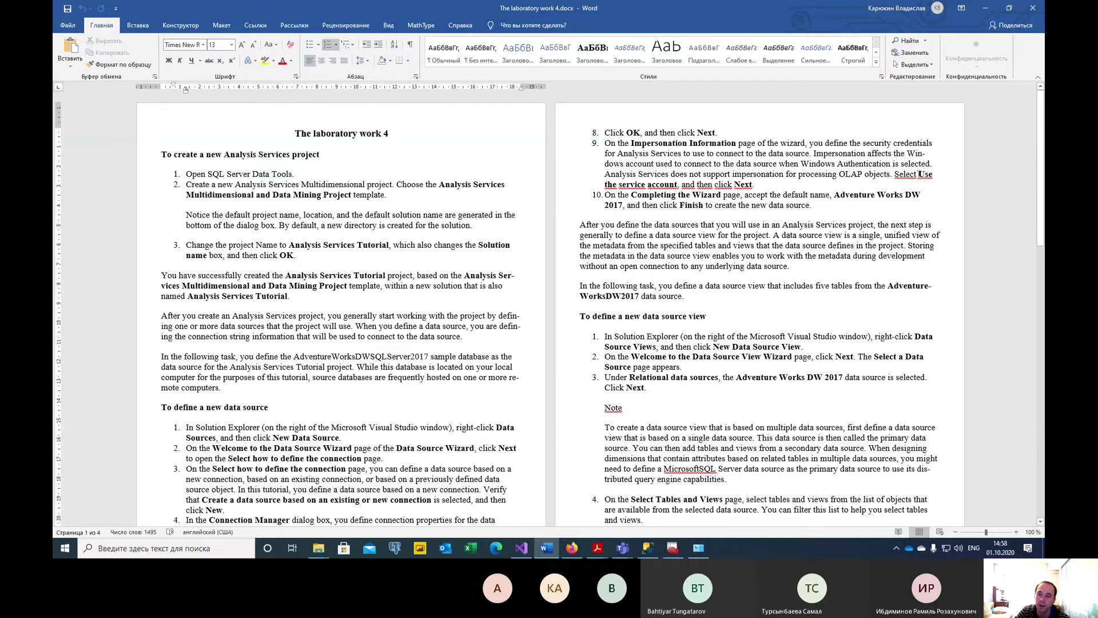
left_click_drag(919, 174, 677, 184)
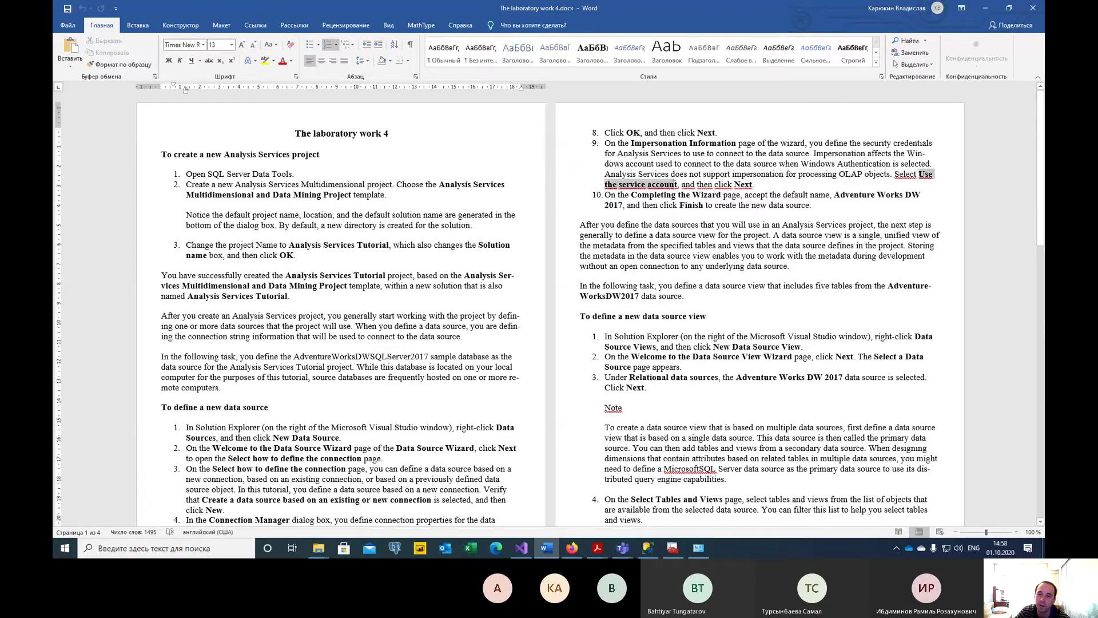
left_click(677, 184)
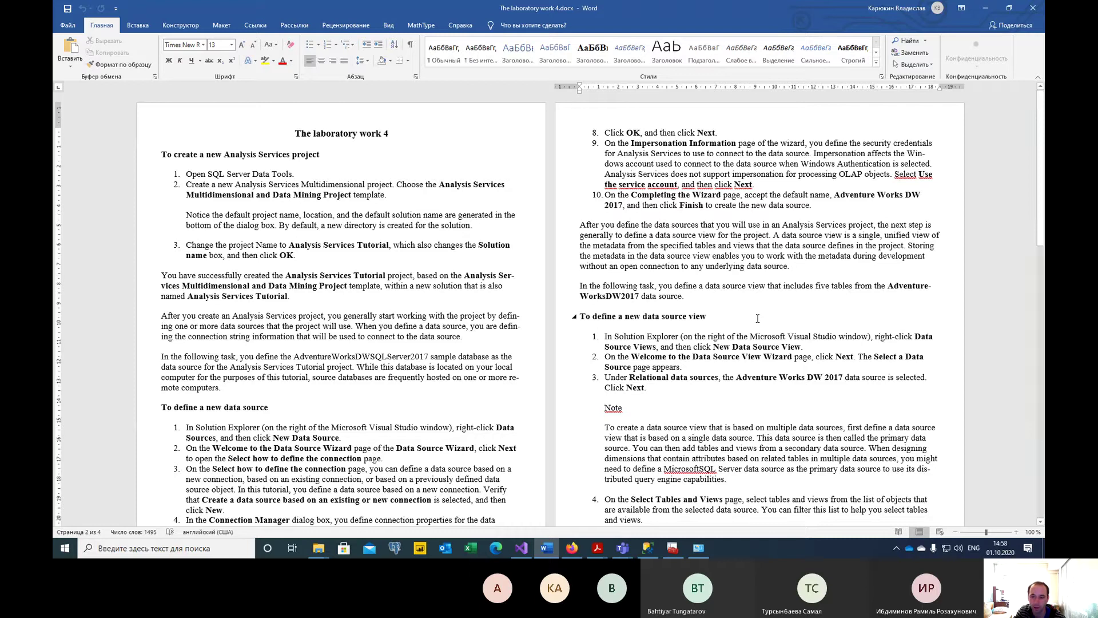
Mark the first data source view step and its 'New Data Source View' command.
scroll(662, 259, "down", 3)
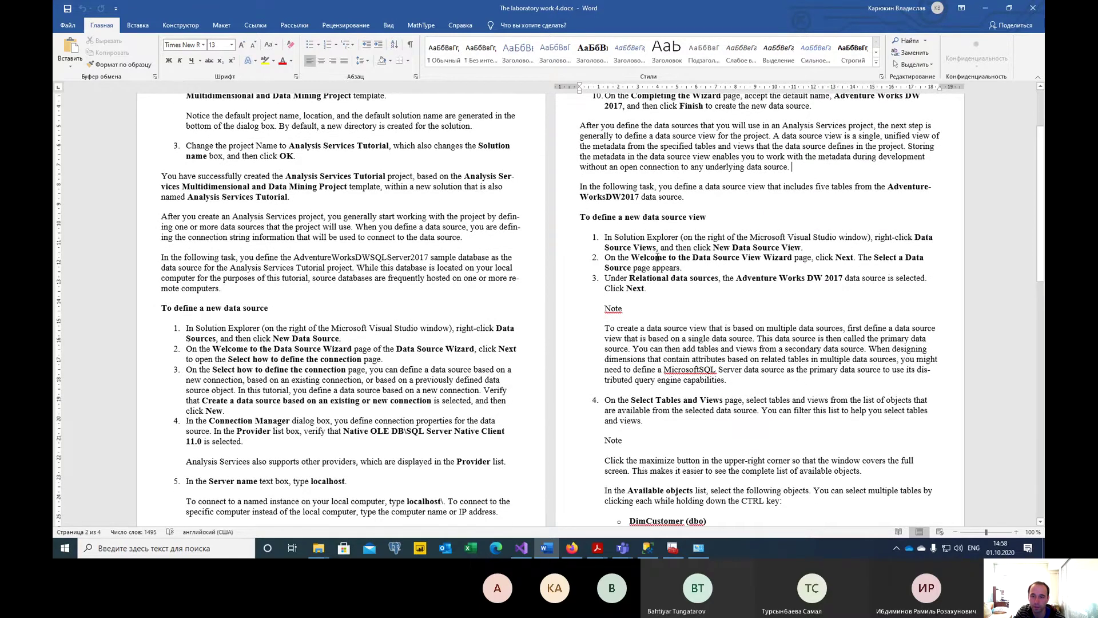
left_click_drag(605, 237, 802, 249)
key("Down")
key("Down")
left_click_drag(713, 247, 801, 248)
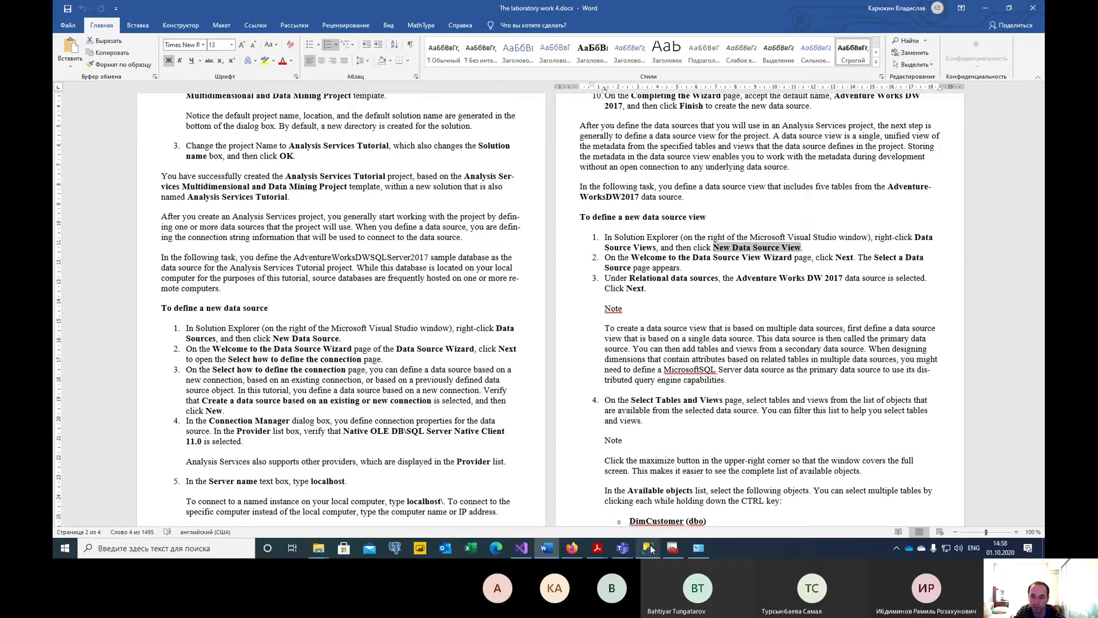
Back in Visual Studio, widen Solution Explorer and select the Data Source Views folder.
mouse_move(582, 548)
left_click(521, 548)
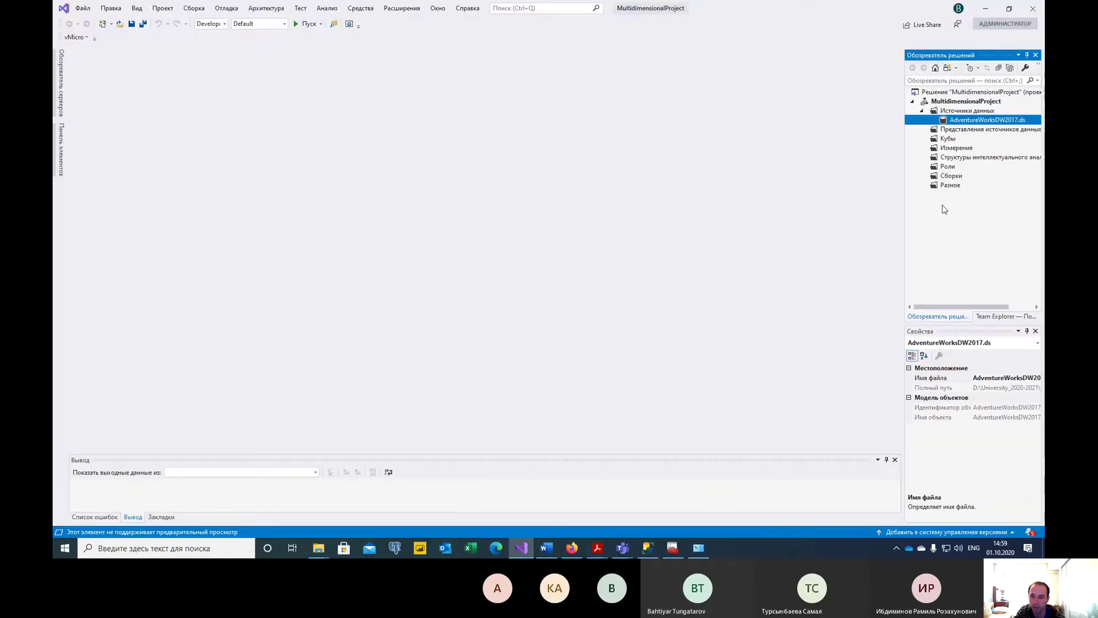
left_click(978, 129)
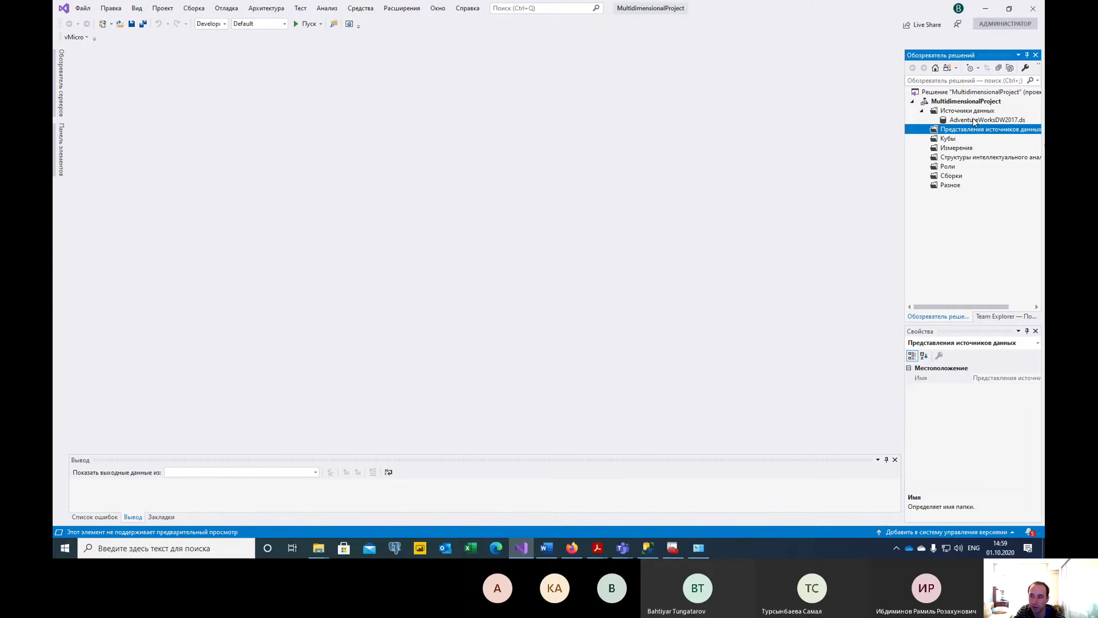
left_click(974, 121)
left_click(967, 111)
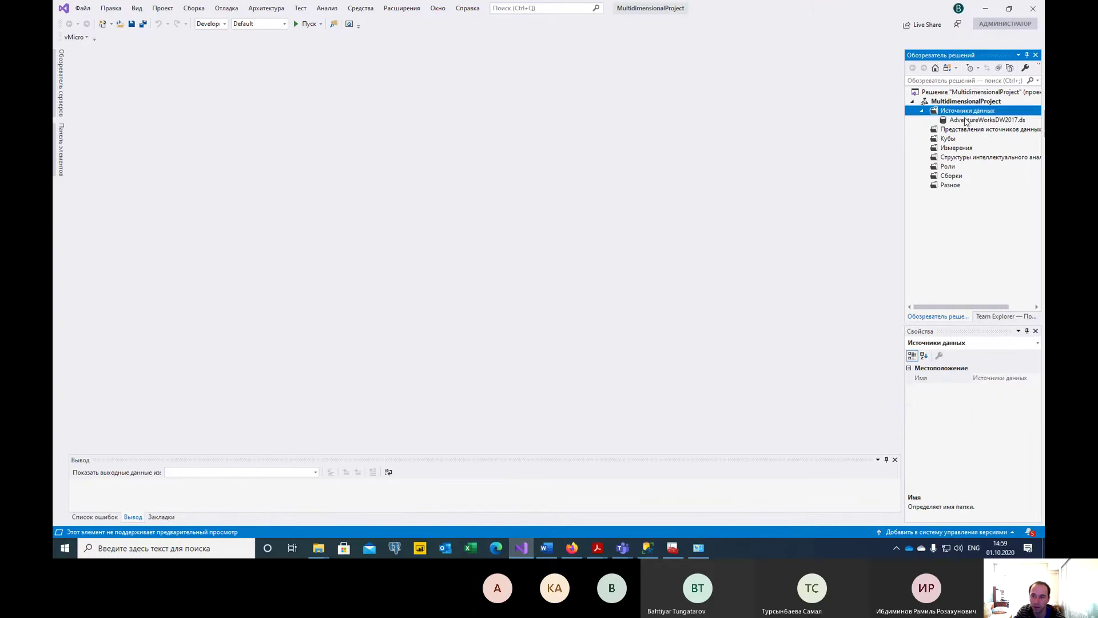
left_click(966, 121)
left_click(961, 131)
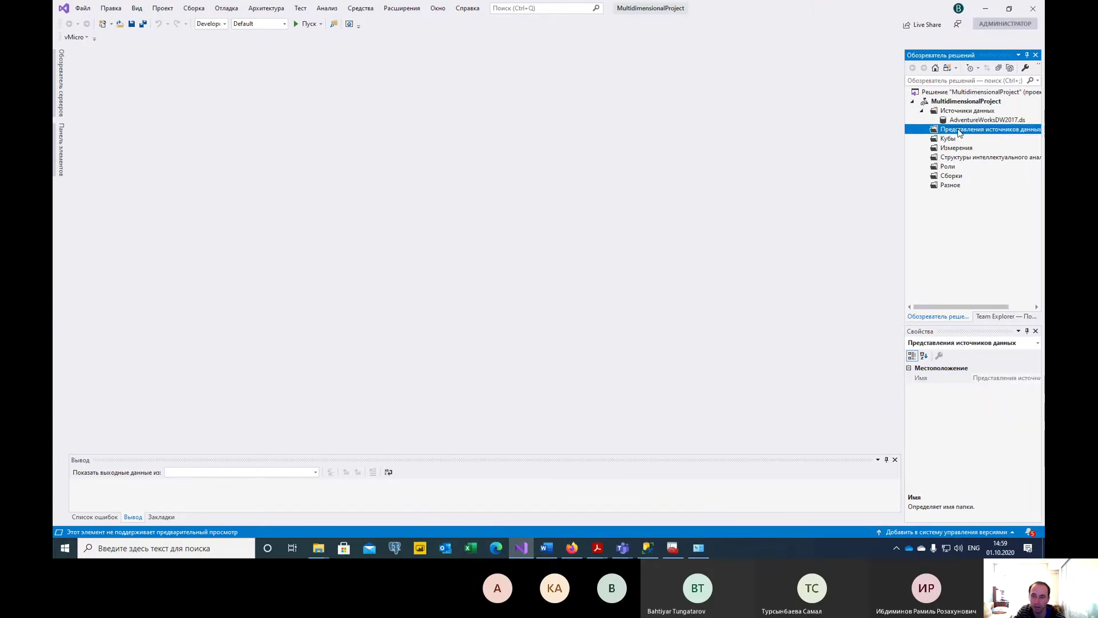
left_click(950, 140)
left_click(952, 130)
left_click(956, 148)
left_click(948, 138)
left_click(967, 130)
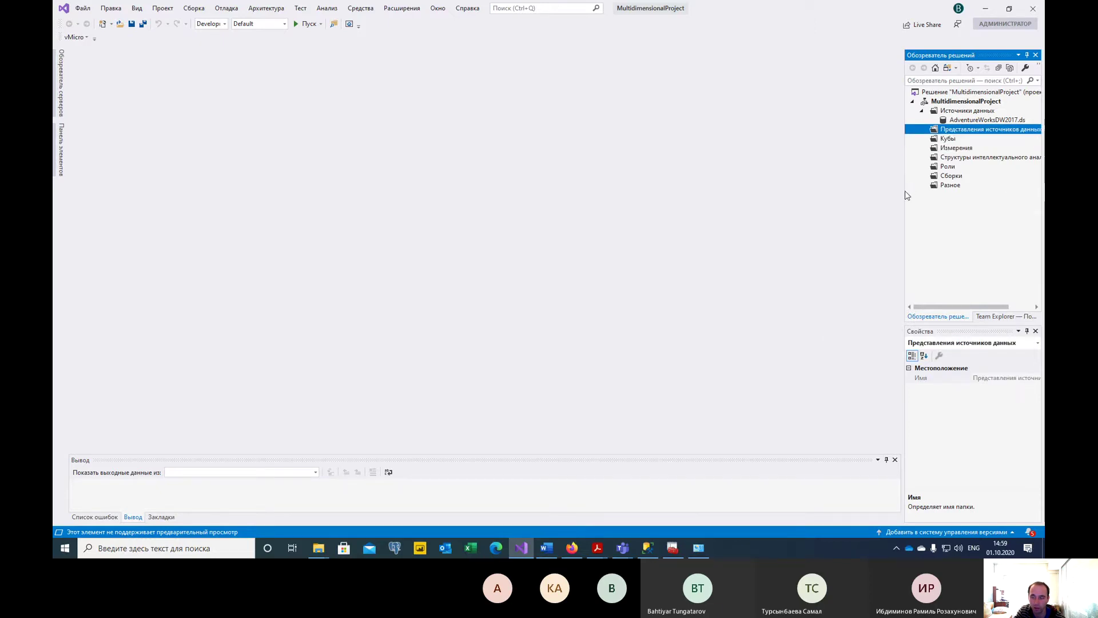
left_click_drag(904, 204, 888, 204)
left_click(967, 120)
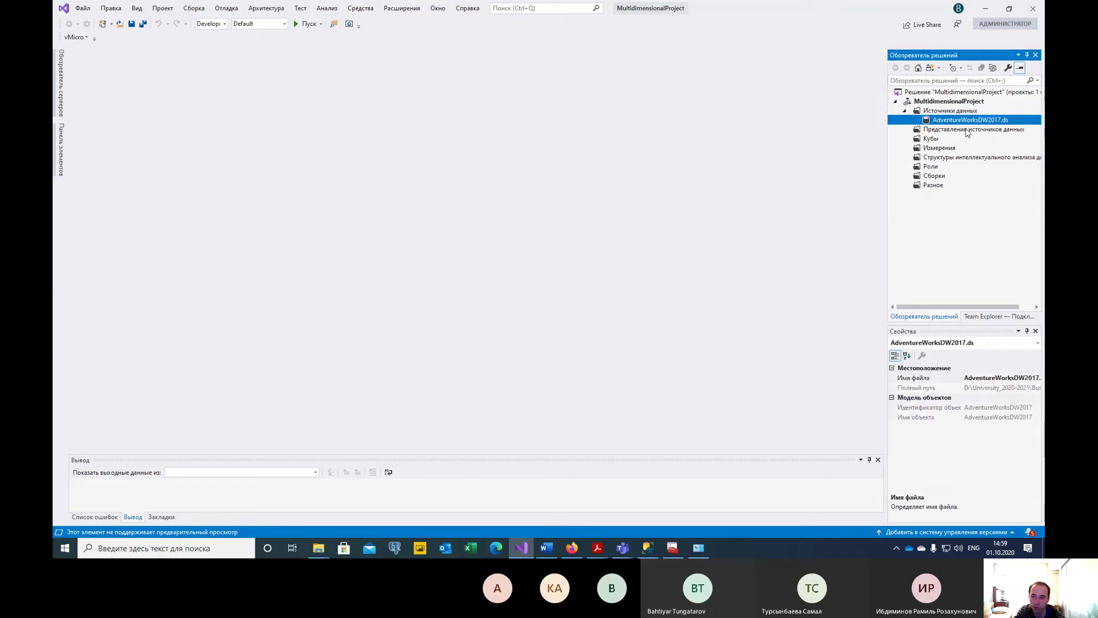
left_click(967, 129)
Launch the New Data Source View wizard past its welcome page, then switch to the instructions.
right_click(967, 129)
left_click(884, 135)
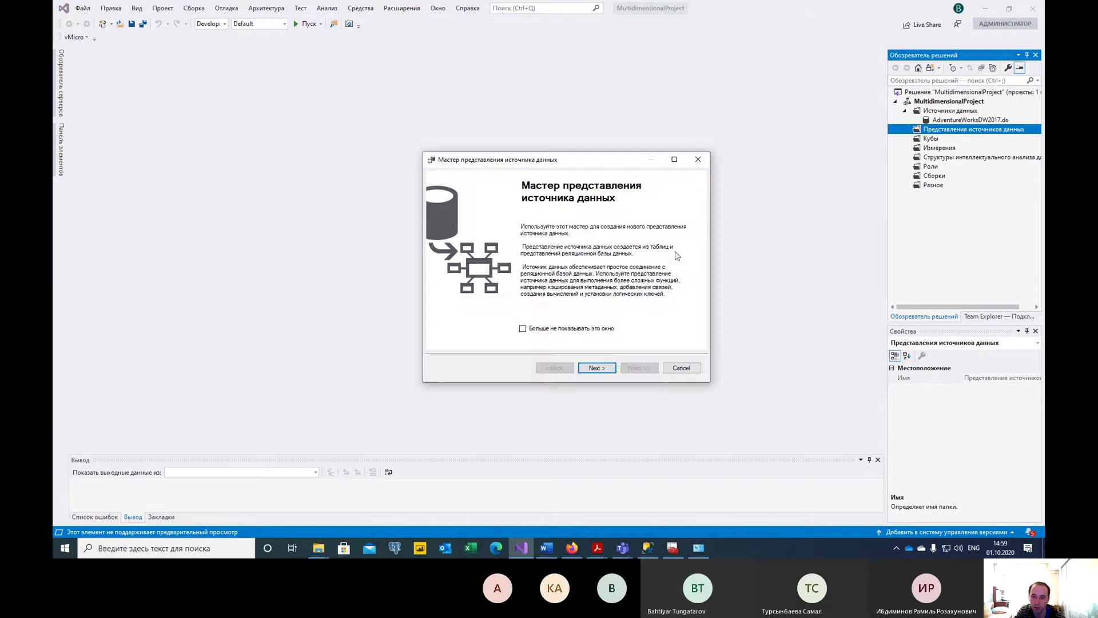
left_click(597, 368)
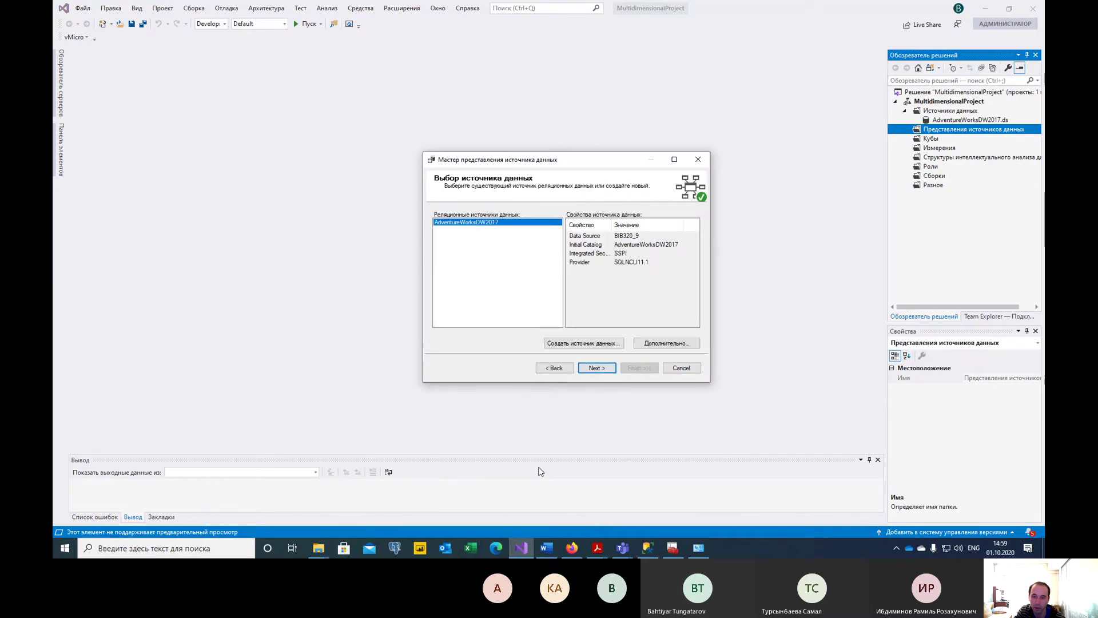
left_click(548, 553)
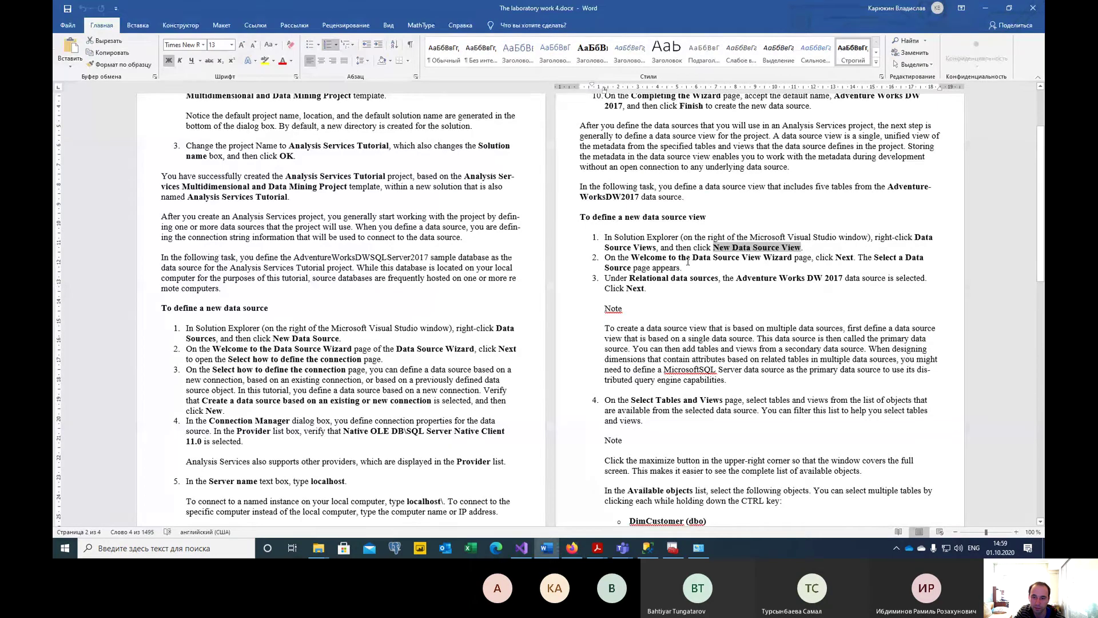
scroll(687, 261, "down", 2)
left_click(683, 244)
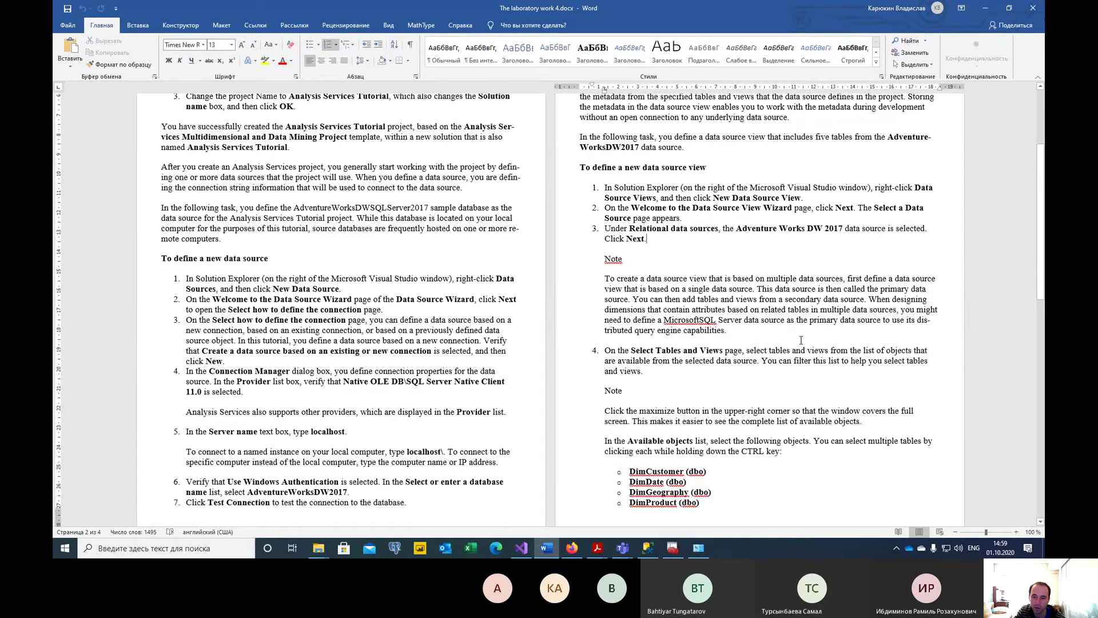
scroll(800, 340, "down", 3)
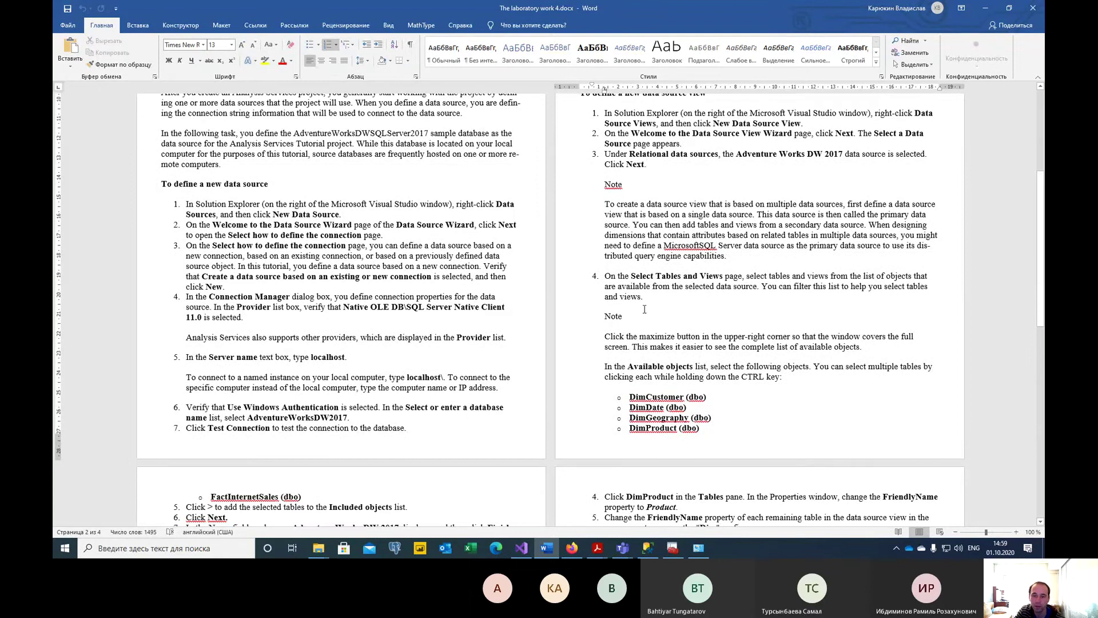
left_click_drag(645, 297, 606, 276)
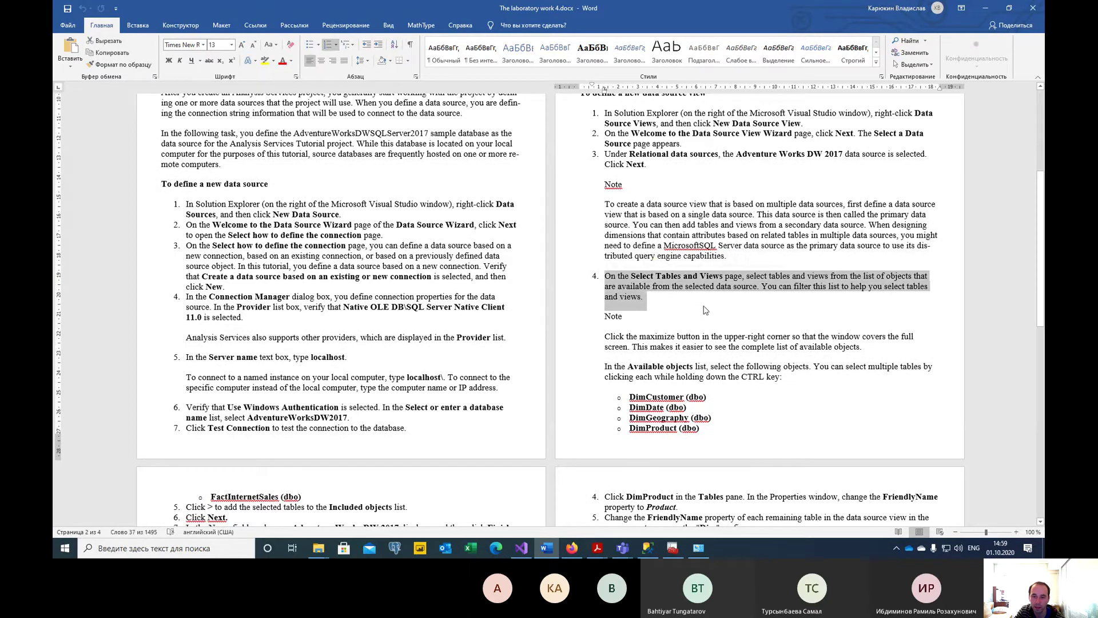
left_click(680, 302)
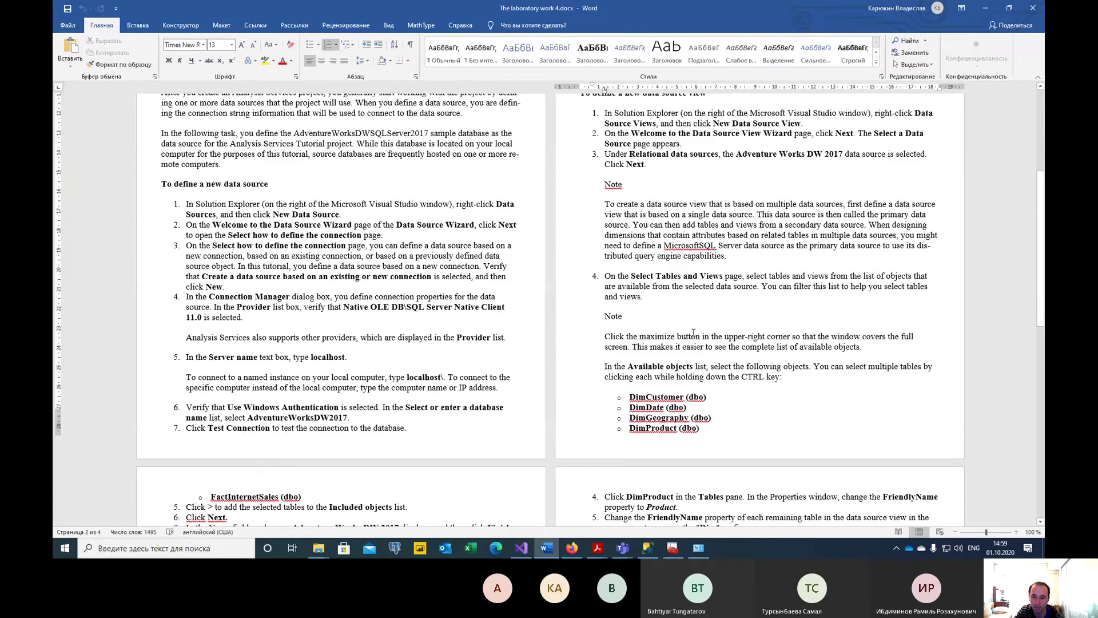
scroll(681, 285, "down", 3)
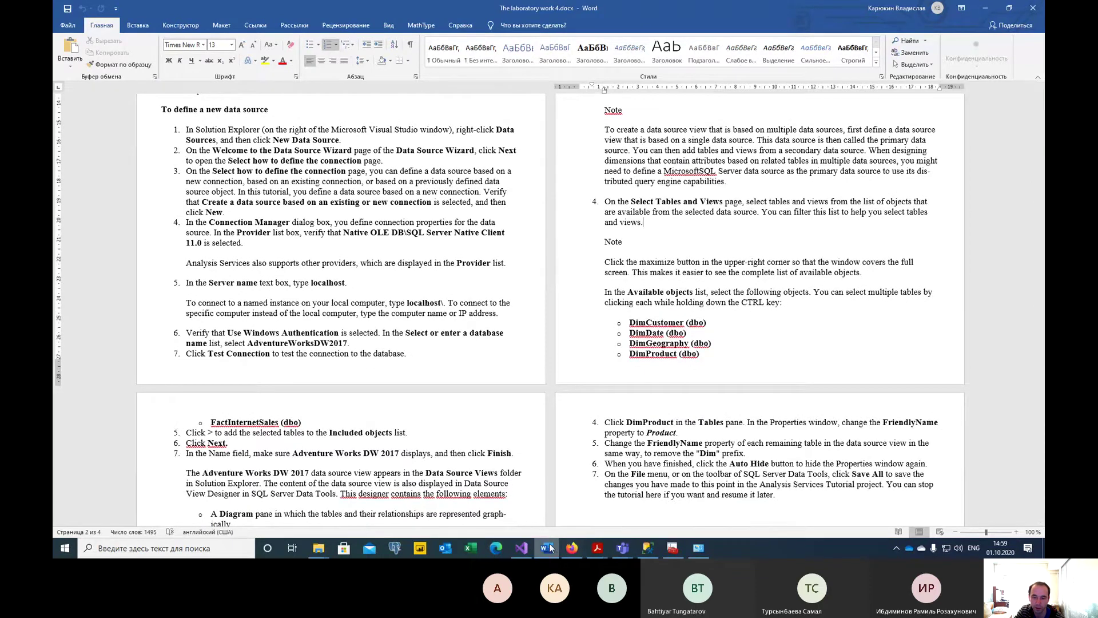
Advance the wizard to Select Tables and Views, checking the four Dim tables listed in the instructions.
left_click(520, 548)
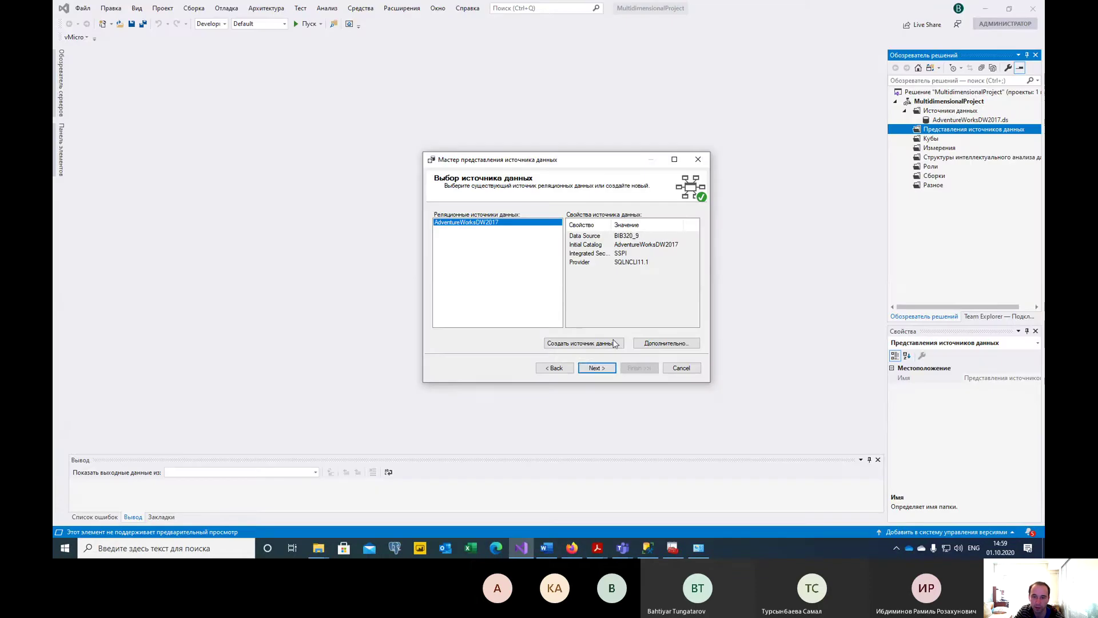
left_click(604, 369)
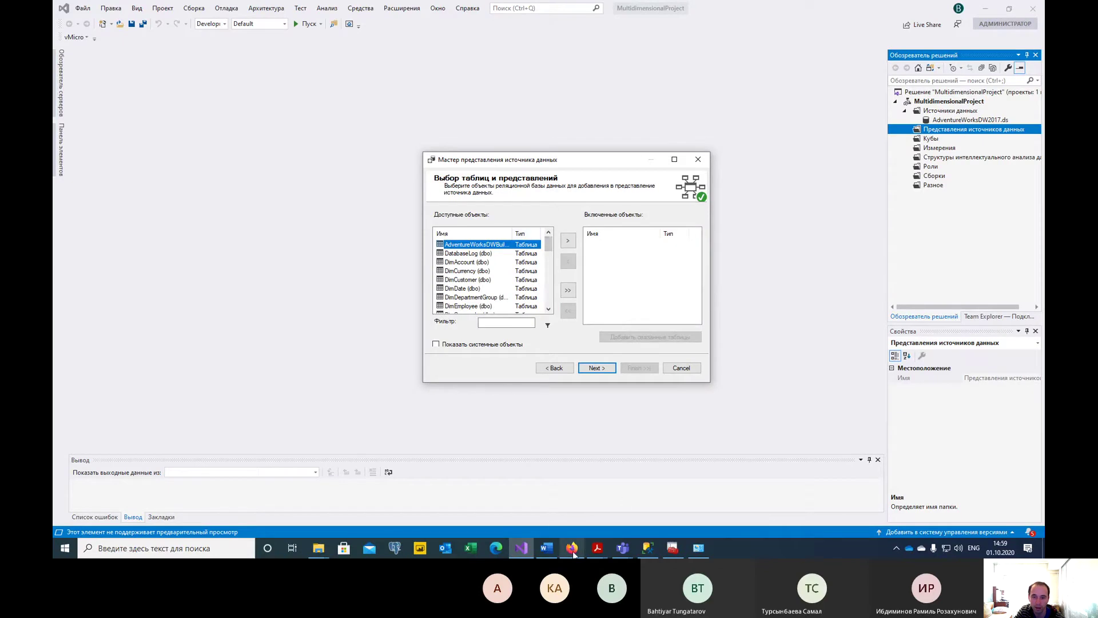
left_click(546, 549)
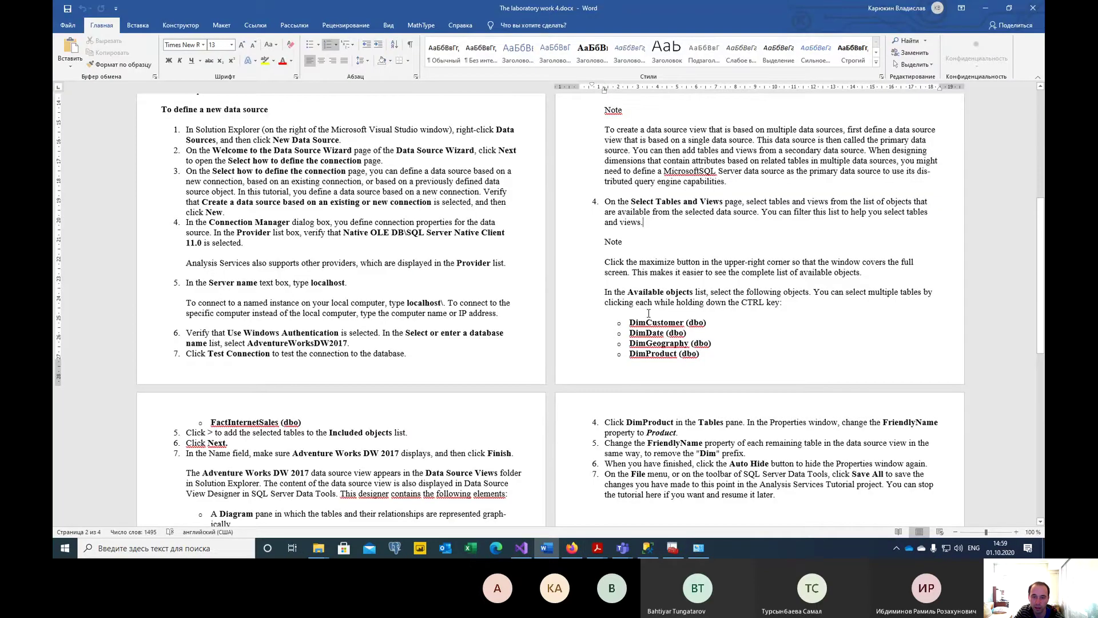
left_click(637, 323)
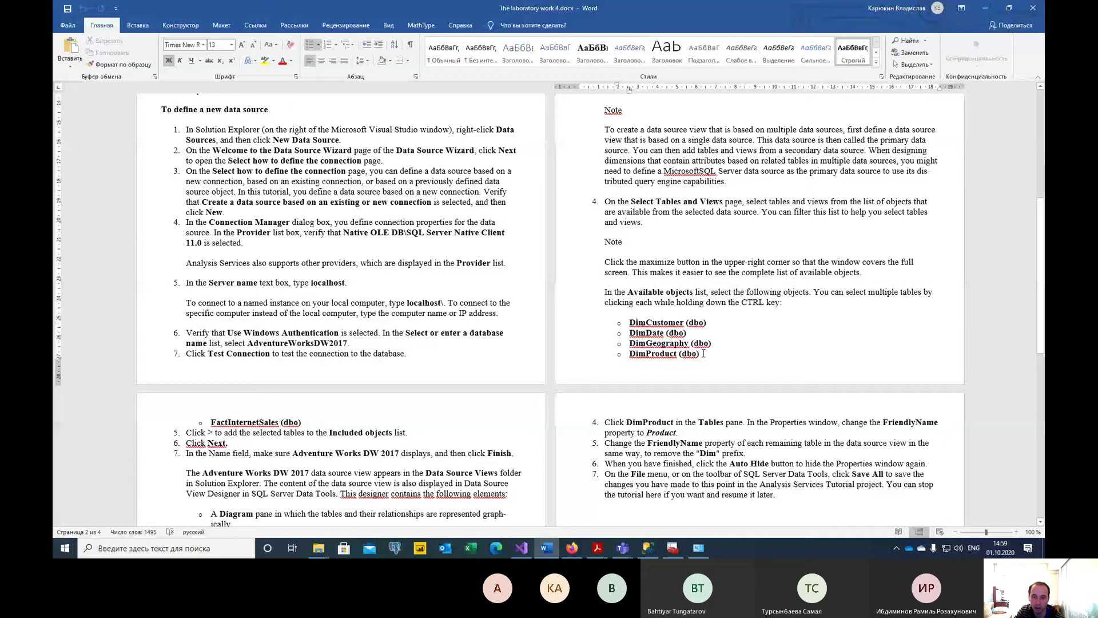
left_click_drag(704, 353, 629, 321)
key("Right")
left_click(521, 548)
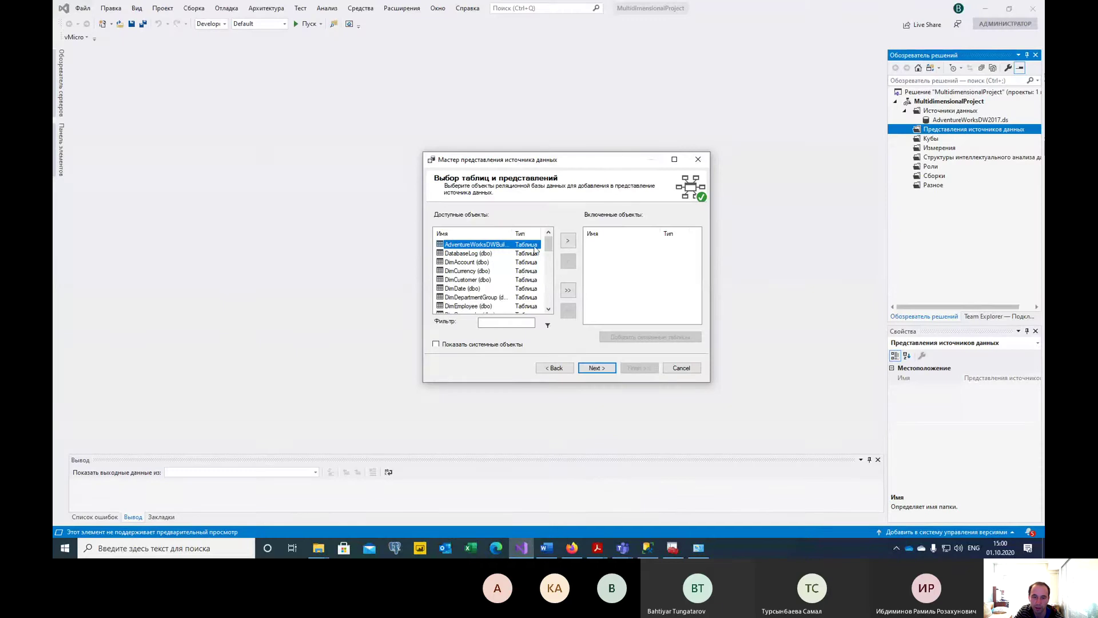
Move DimCustomer and DimDate from Available objects to Included objects.
left_click(501, 279)
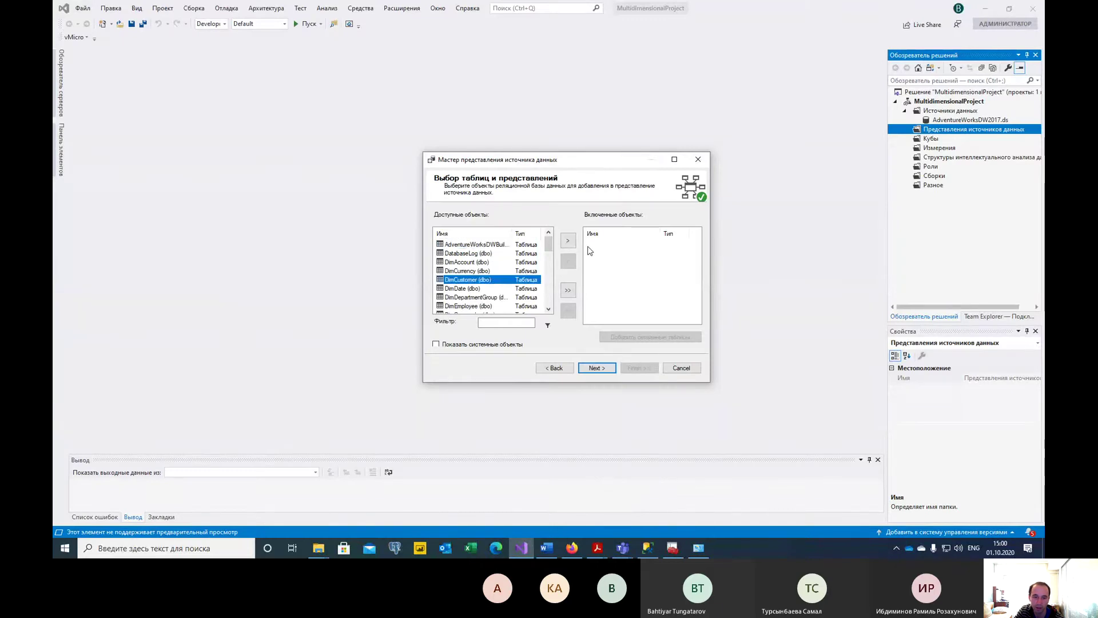
left_click(567, 240)
left_click(549, 548)
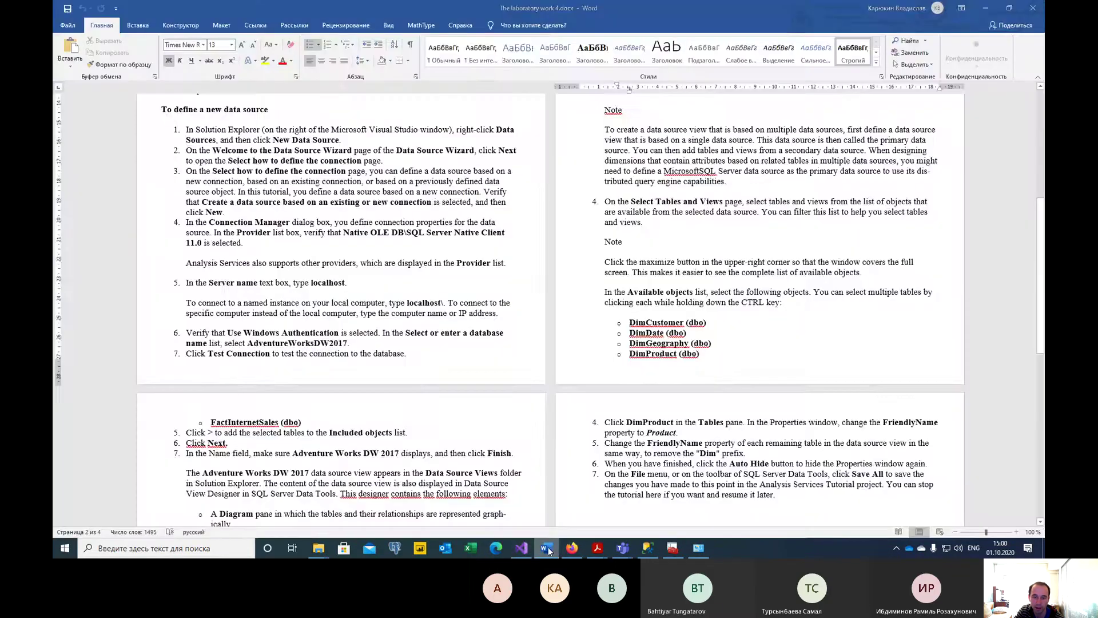
left_click(548, 548)
left_click(485, 279)
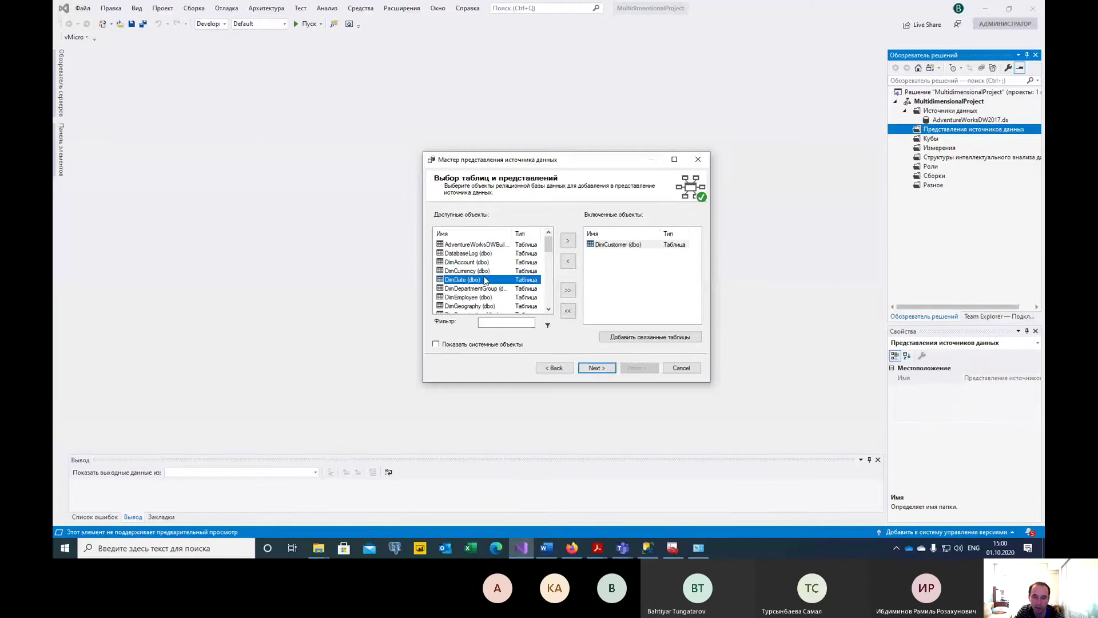
left_click(572, 240)
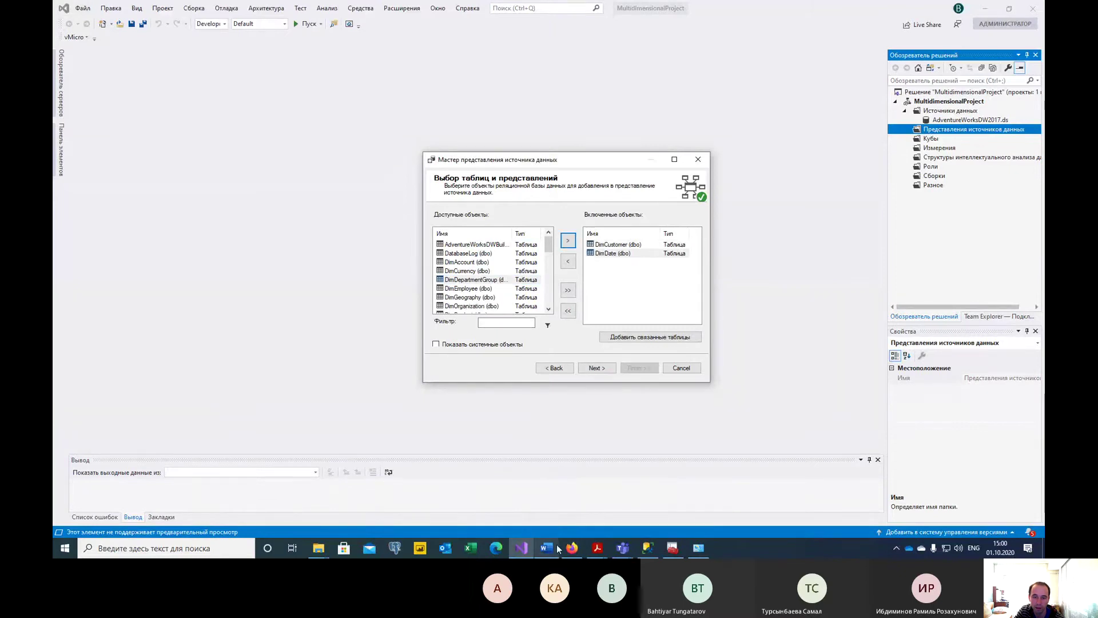
left_click(555, 545)
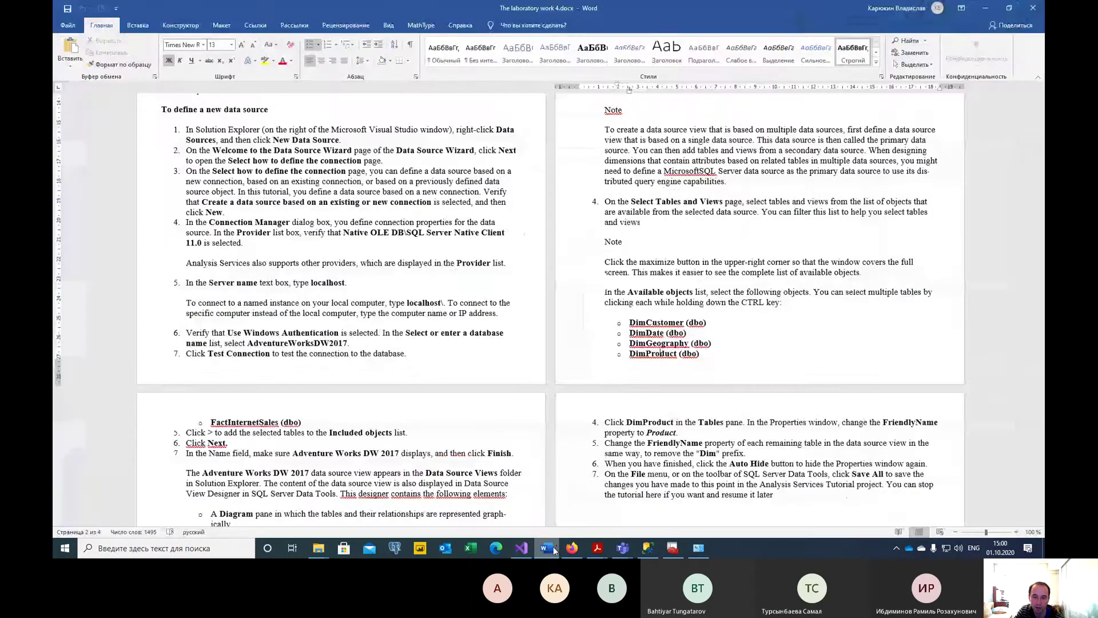
left_click(554, 548)
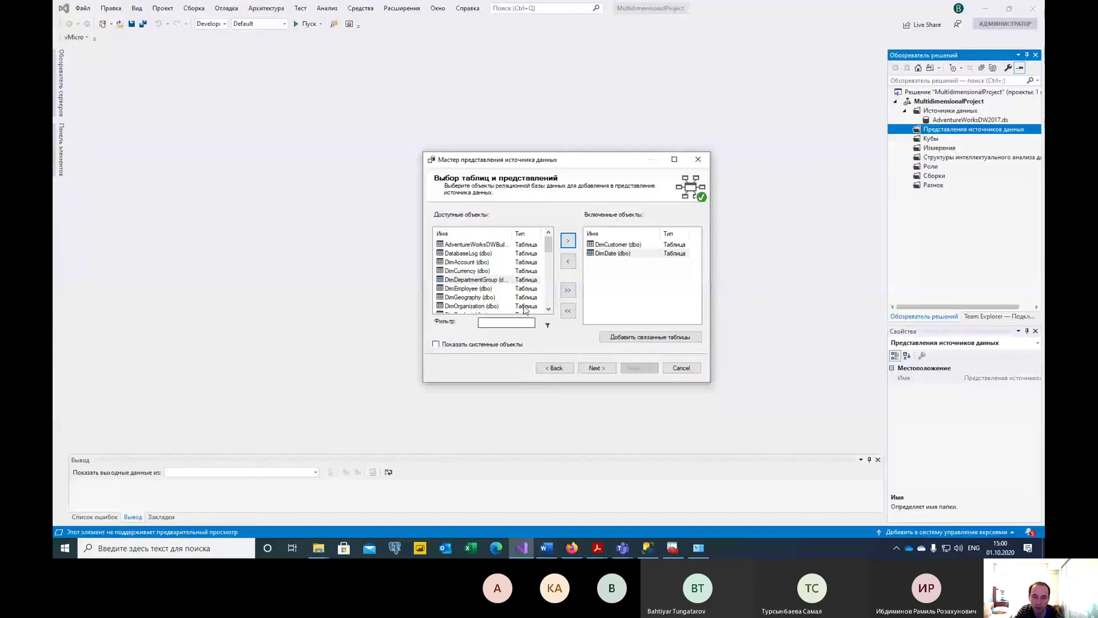
Add DimGeography and DimProduct to the included objects, checking the instructions between tables.
left_click(480, 298)
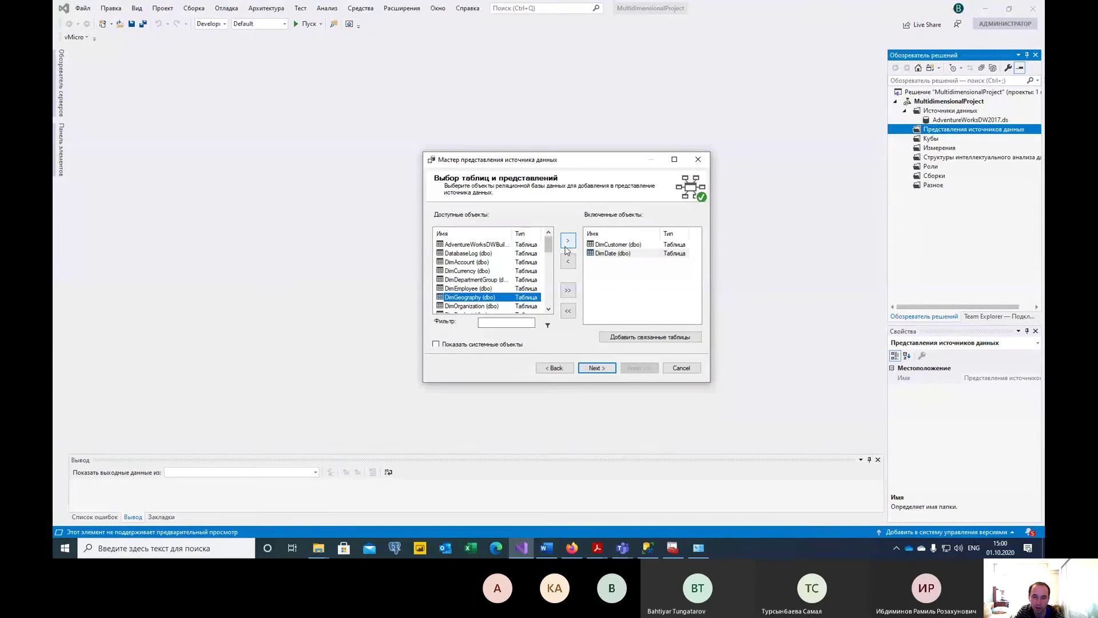
left_click(567, 243)
left_click(547, 546)
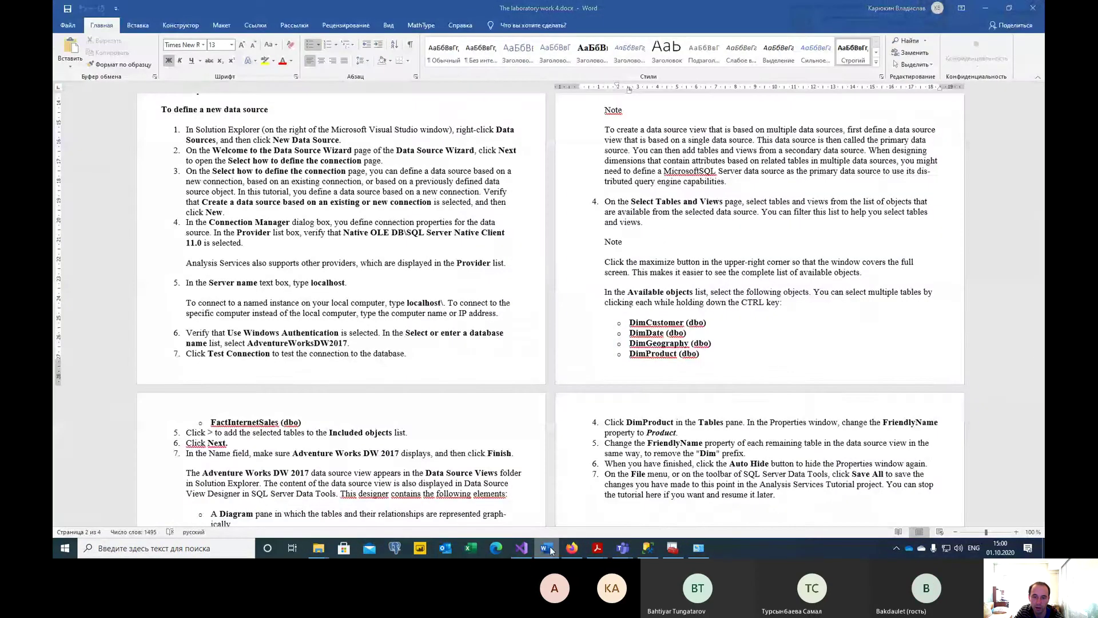
left_click(548, 548)
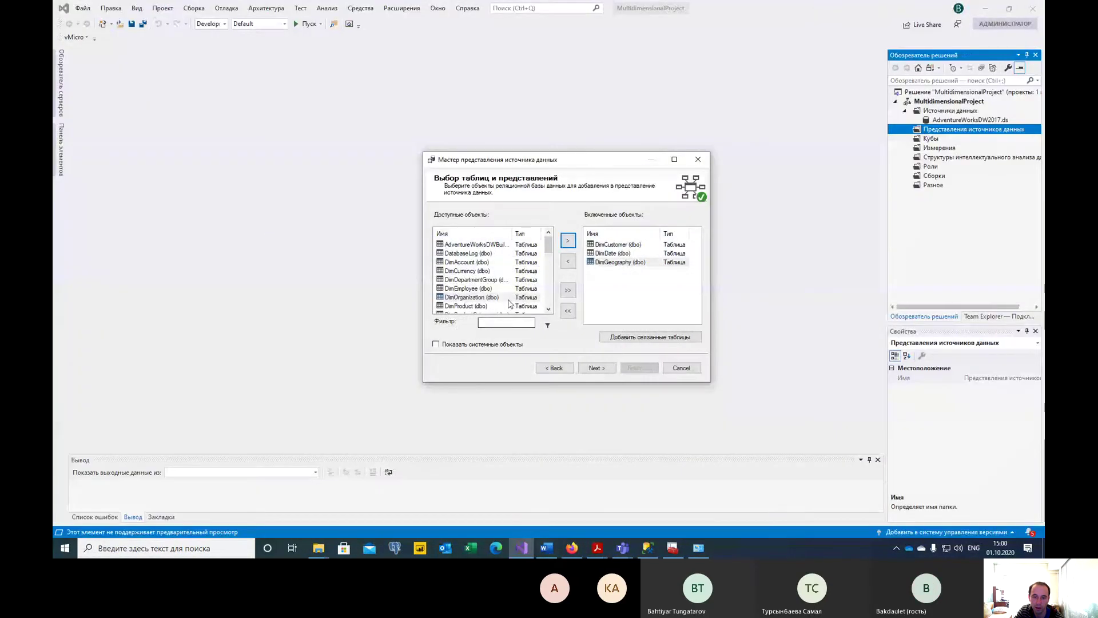
left_click(478, 306)
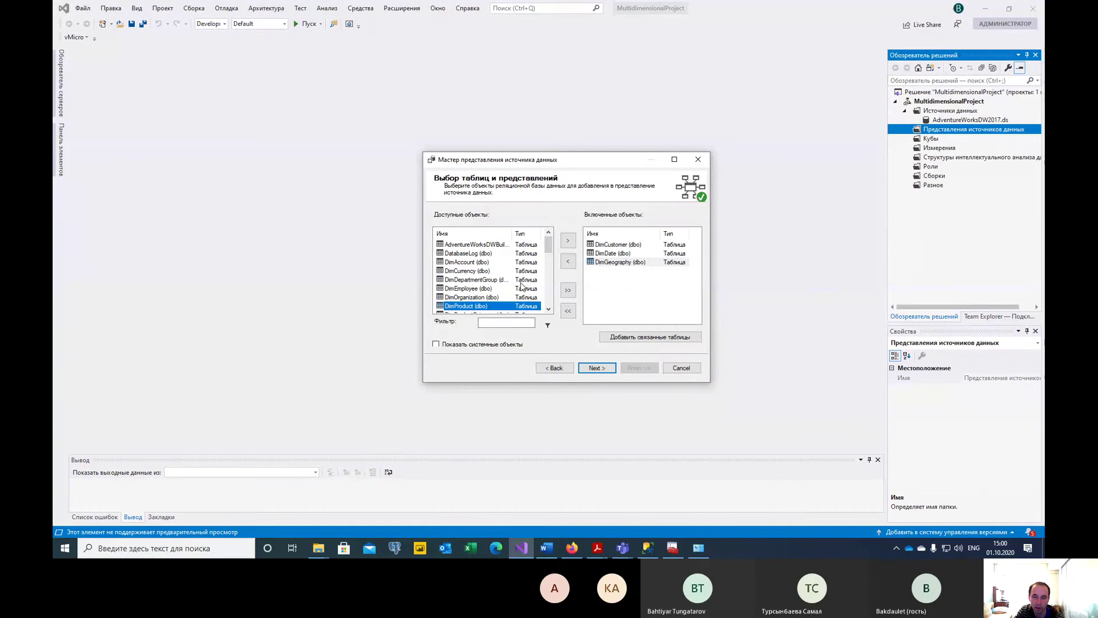
left_click(568, 240)
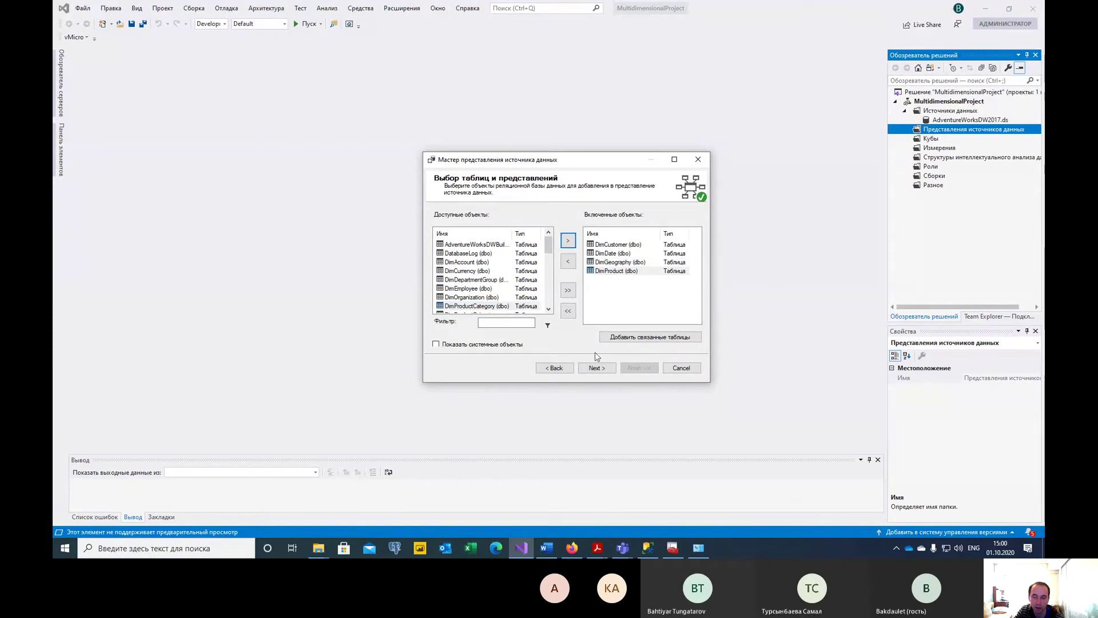
left_click(546, 546)
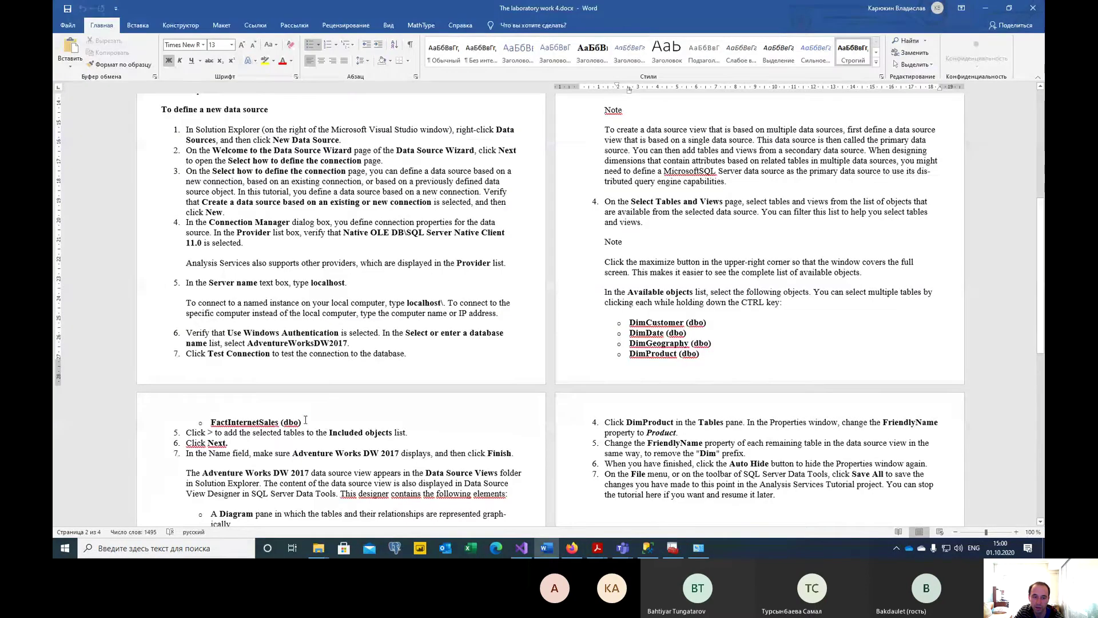
left_click(524, 548)
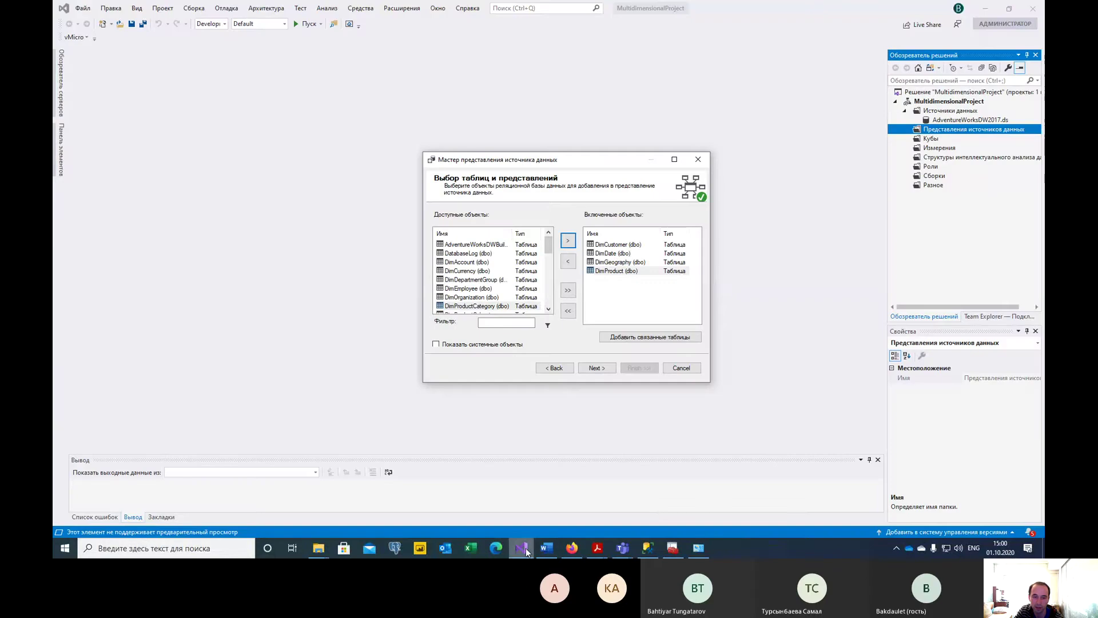
Scroll the available list and include FactInternetSales (dbo), then confirm against the instructions.
left_click(549, 309)
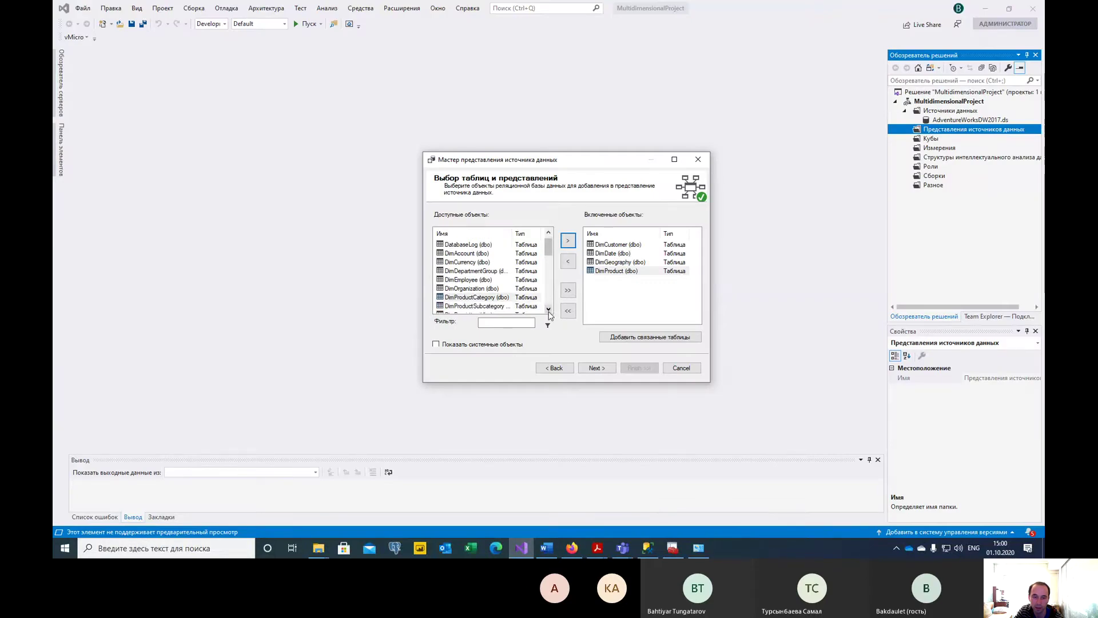
left_click(549, 309)
left_click(549, 310)
left_click(550, 310)
left_click(550, 310)
left_click(550, 310)
left_click(550, 310)
left_click(551, 310)
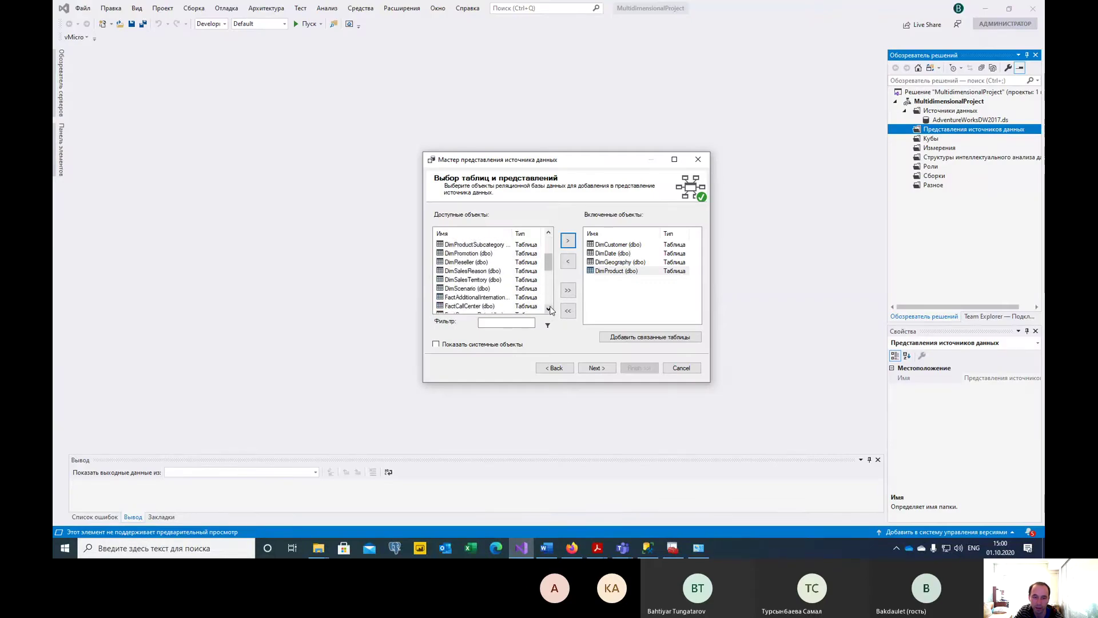
left_click(550, 310)
left_click(550, 310)
left_click(550, 310)
left_click(550, 309)
left_click(550, 310)
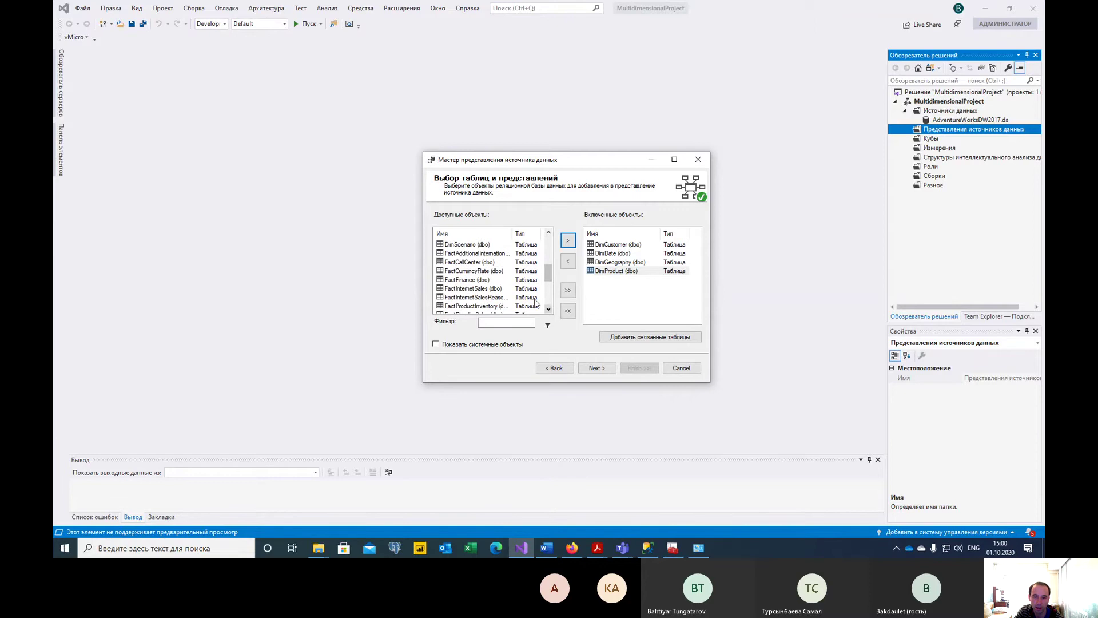
left_click(508, 288)
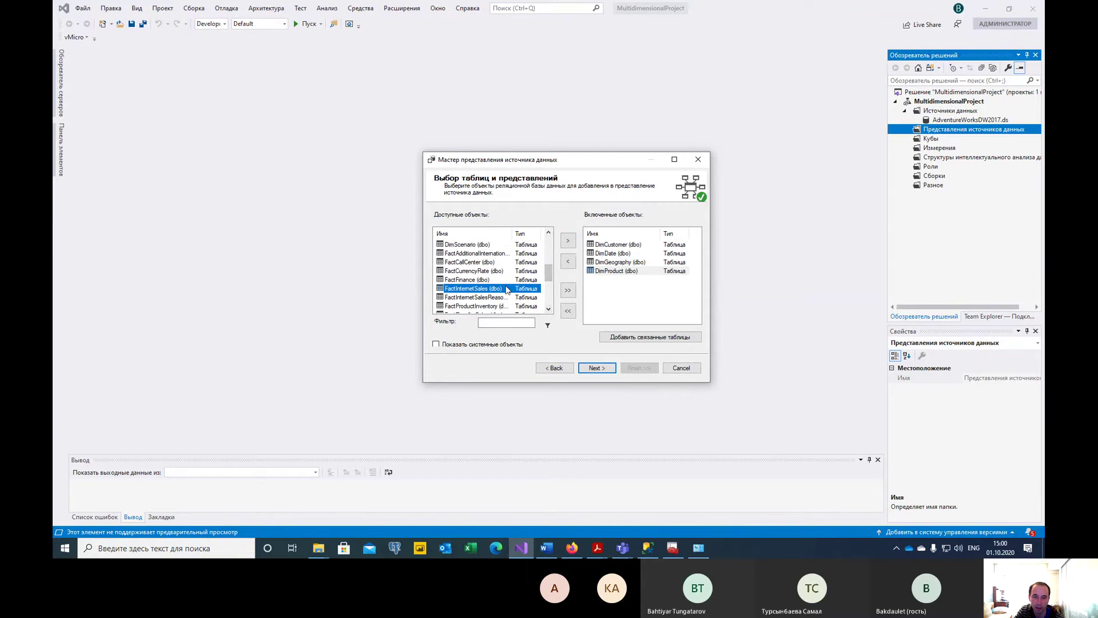
left_click(566, 242)
mouse_move(624, 272)
left_mouse_down()
mouse_move(622, 247)
mouse_move(619, 280)
left_mouse_up()
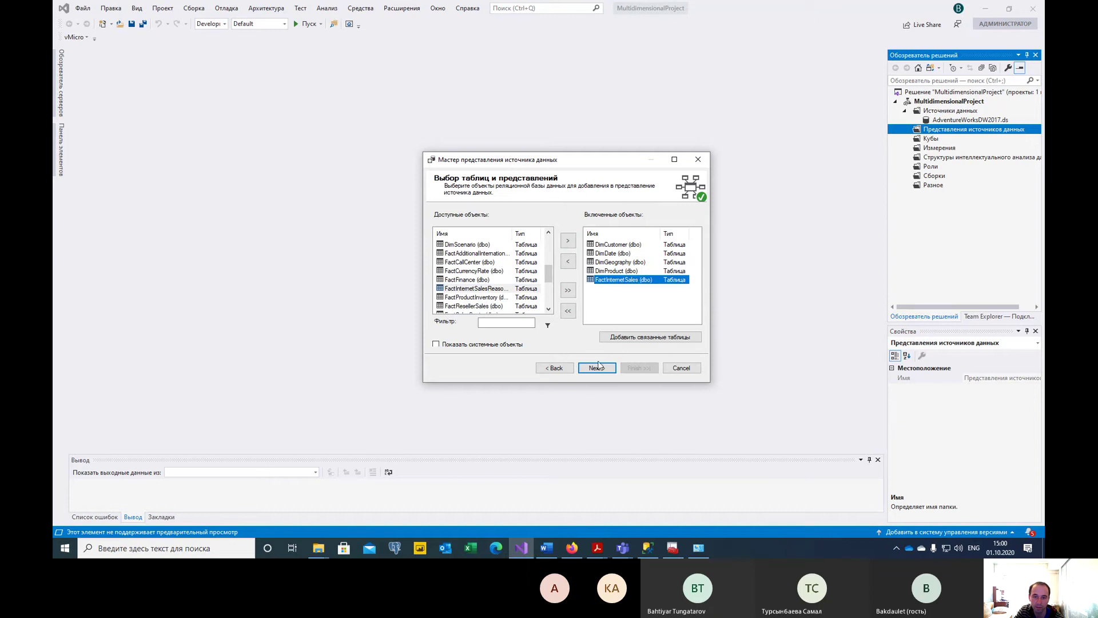
key("alt+Tab")
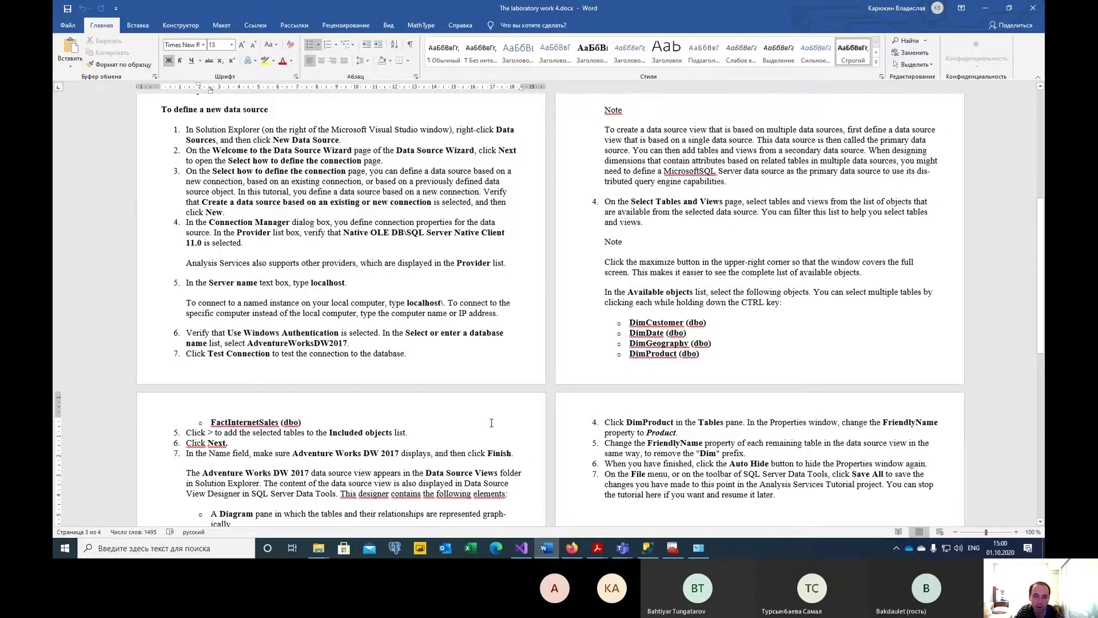
scroll(388, 400, "down", 4)
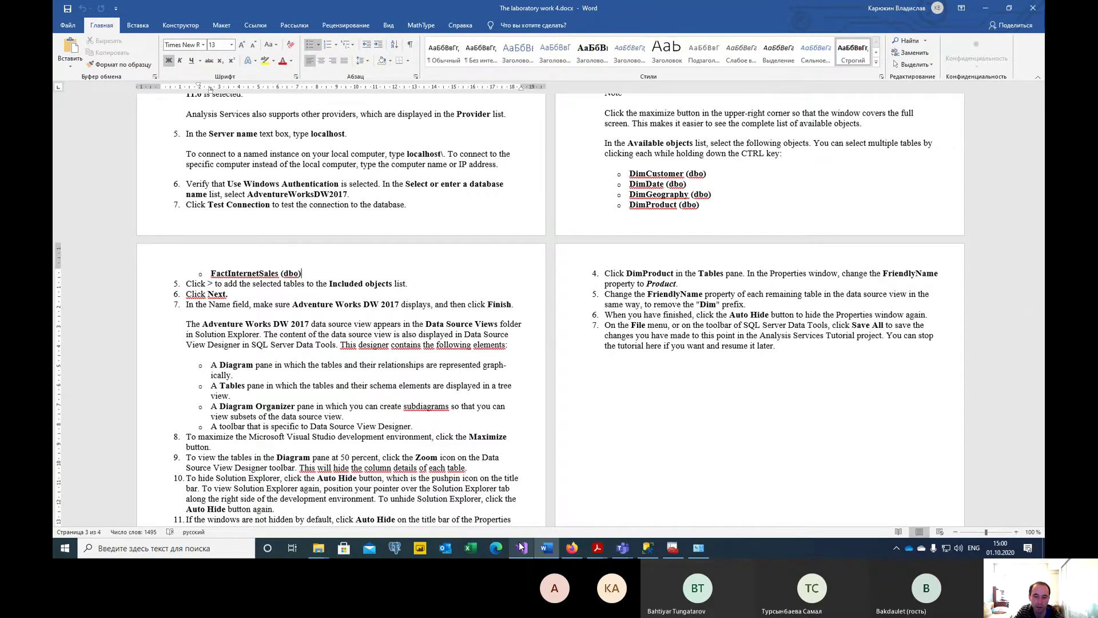
left_click(520, 547)
Name the view AdventureWorksDW2017 by removing its spaces, finish, and select the new .dsv.
left_click(611, 368)
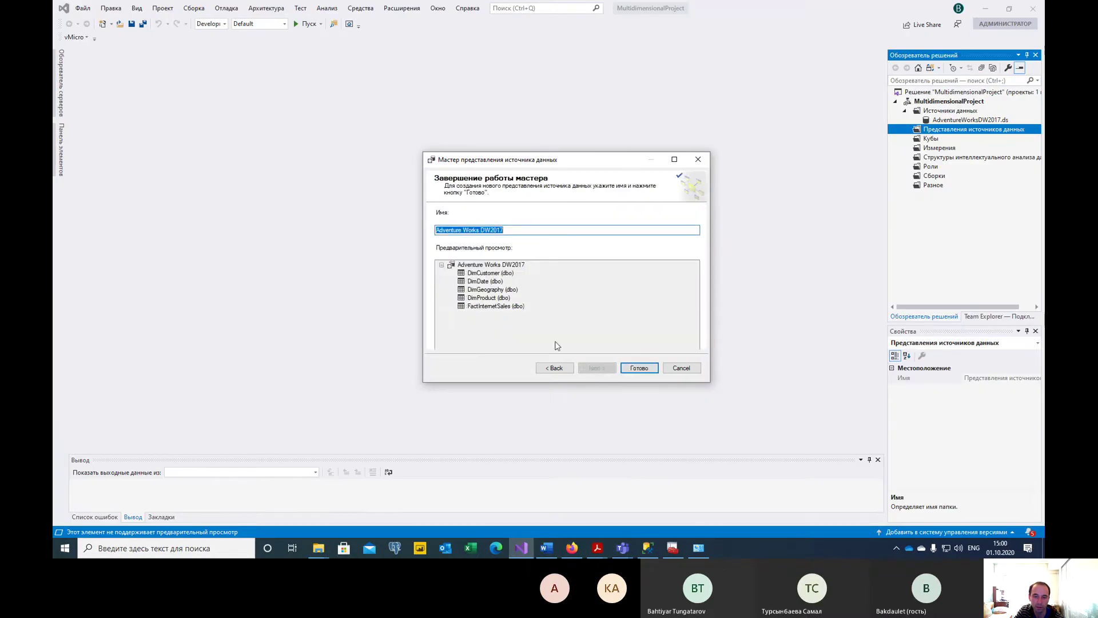
left_click(464, 229)
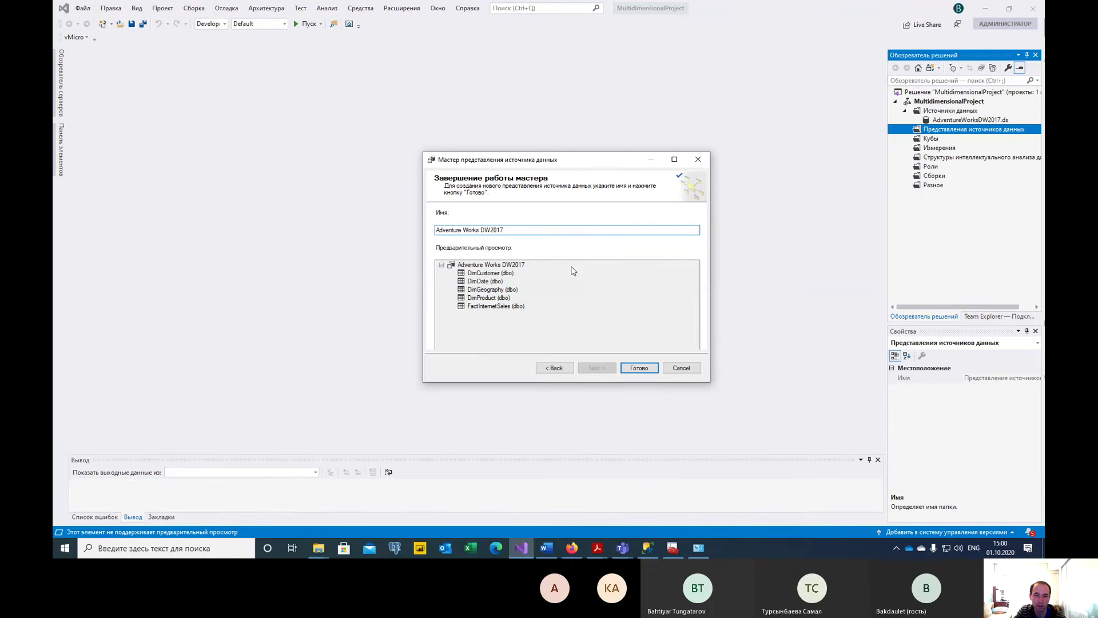
key("BackSpace")
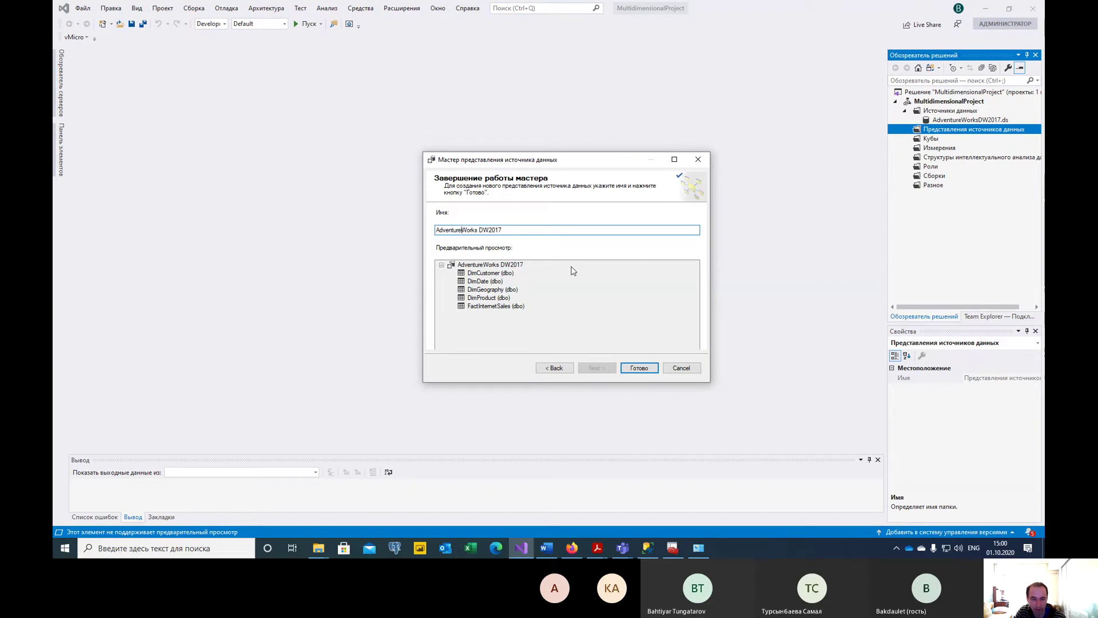
key("Delete")
key("End")
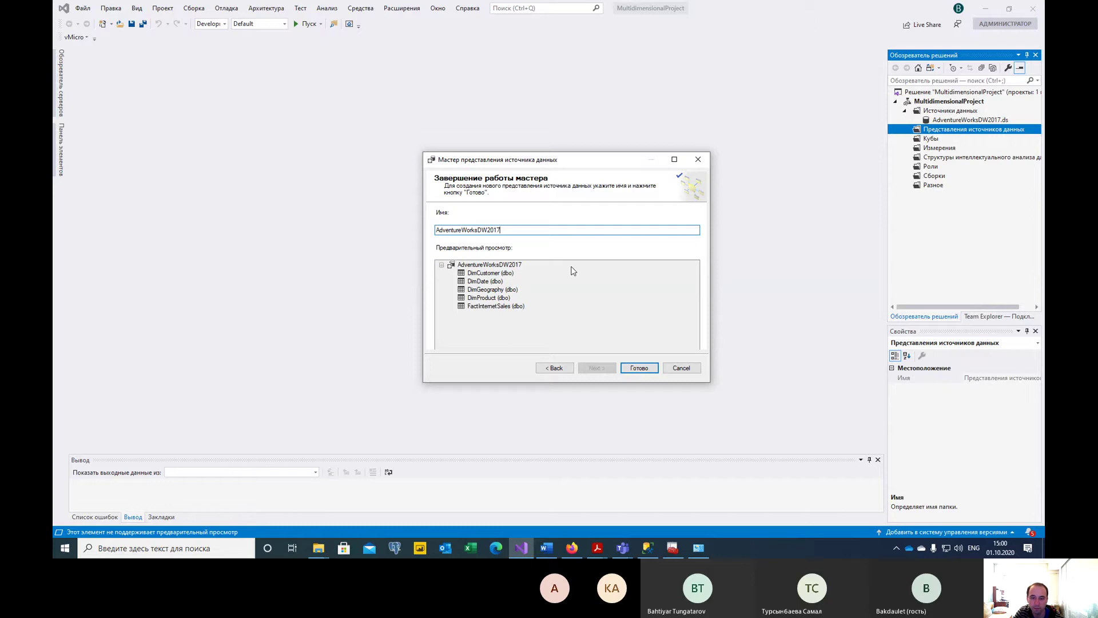
left_click(638, 368)
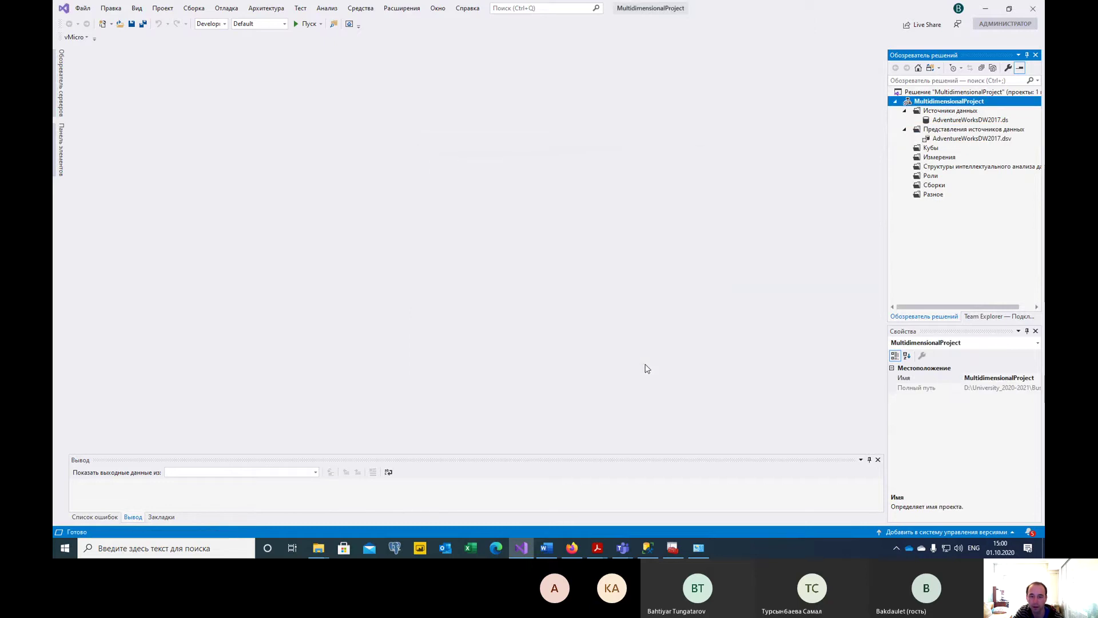
left_click(966, 140)
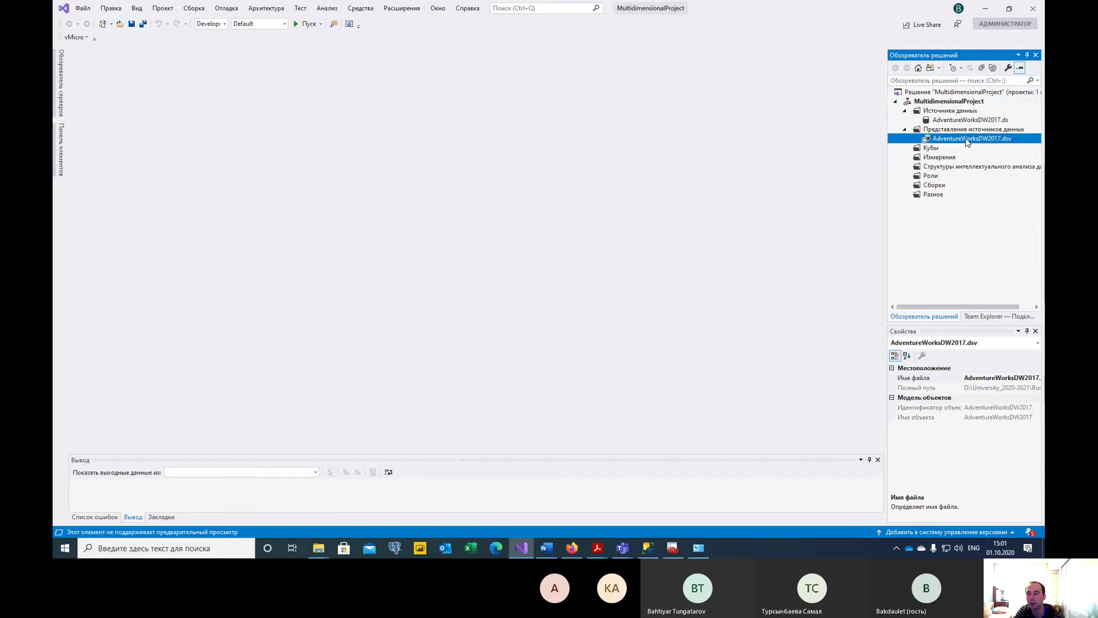
Open AdventureWorksDW2017.dsv in the diagram designer.
double_click(967, 138)
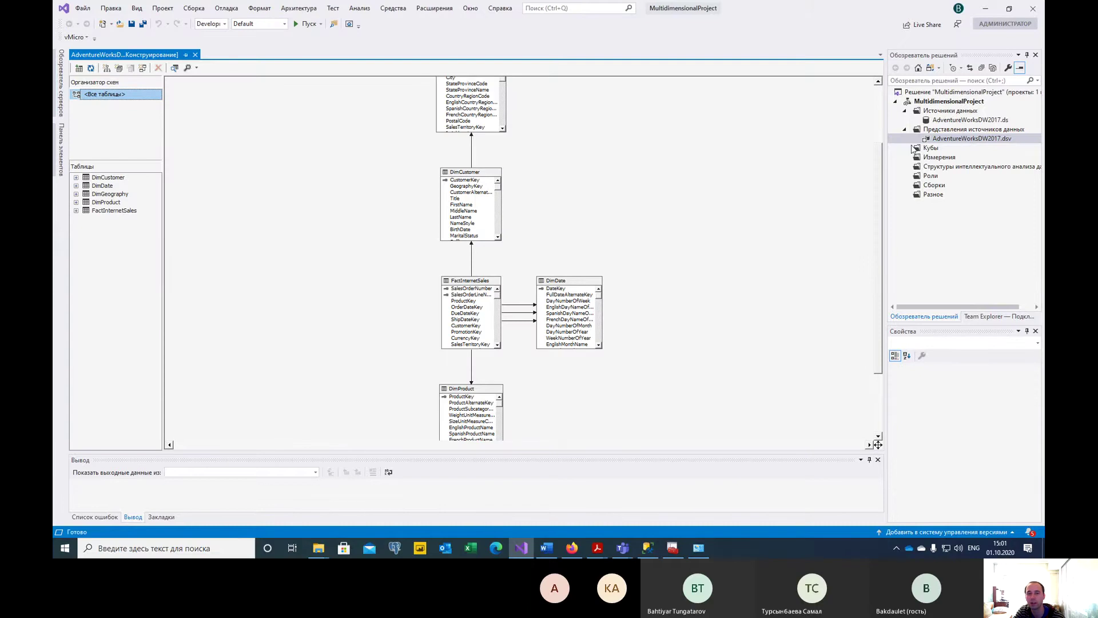
scroll(606, 246, "up", 1)
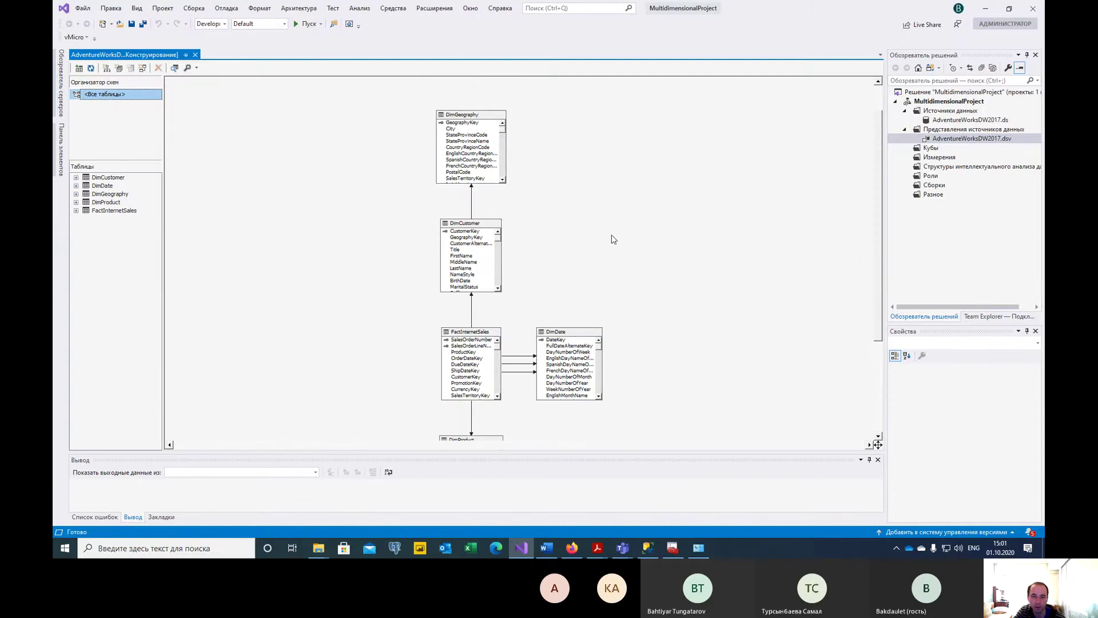
scroll(611, 232, "down", 1)
scroll(611, 227, "up", 1)
Place DimGeography left of DimCustomer and shift FactInternetSales right in the diagram.
left_click_drag(475, 116, 288, 195)
left_click_drag(472, 223, 486, 177)
mouse_move(300, 190)
left_mouse_down()
mouse_move(297, 171)
mouse_move(290, 188)
left_mouse_up()
left_click_drag(459, 333, 365, 297)
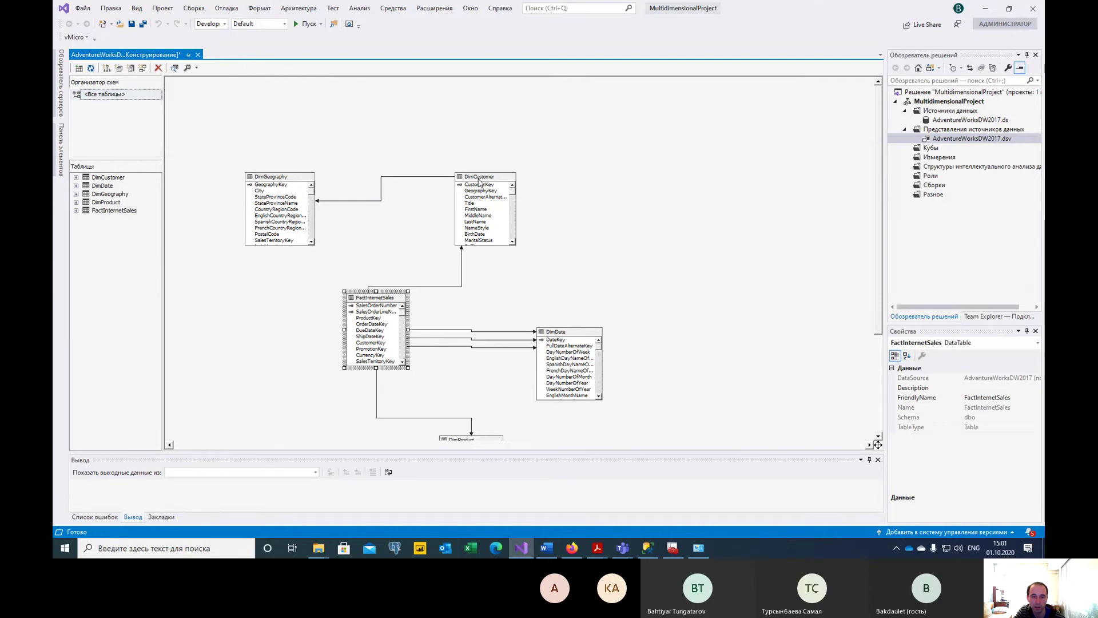
left_click_drag(479, 180, 437, 170)
left_click_drag(360, 299, 429, 298)
left_click_drag(568, 335, 578, 275)
scroll(690, 356, "down", 3)
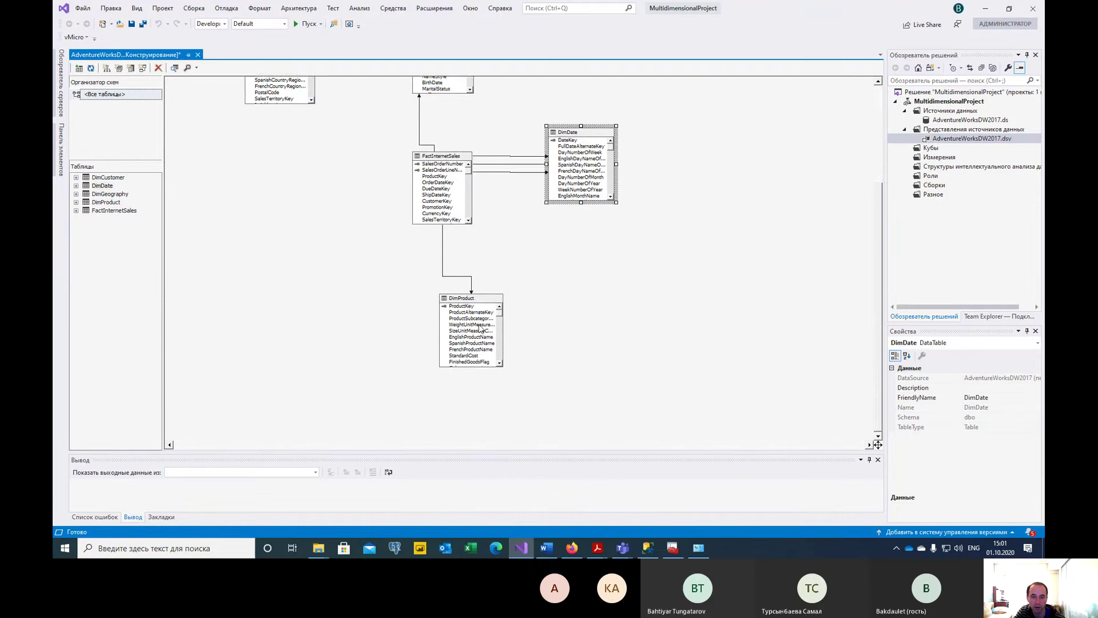
scroll(623, 326, "up", 3)
Move DimProduct left of FactInternetSales and inspect their ProductKey relationship.
left_click_drag(496, 406, 311, 302)
left_click(385, 298)
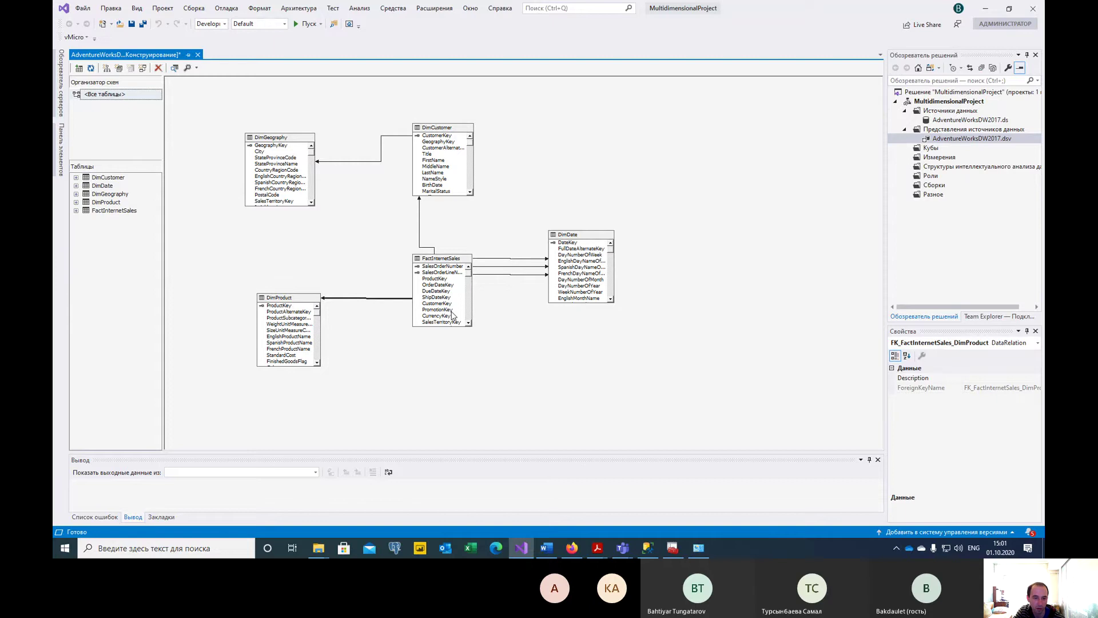
left_click(285, 305)
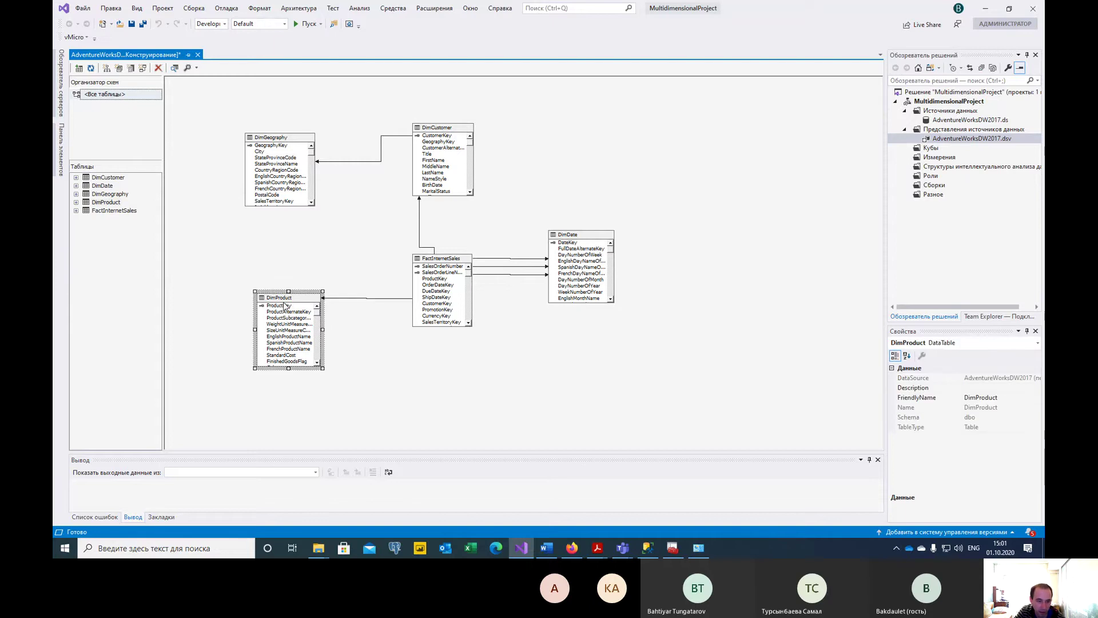
left_click(284, 307)
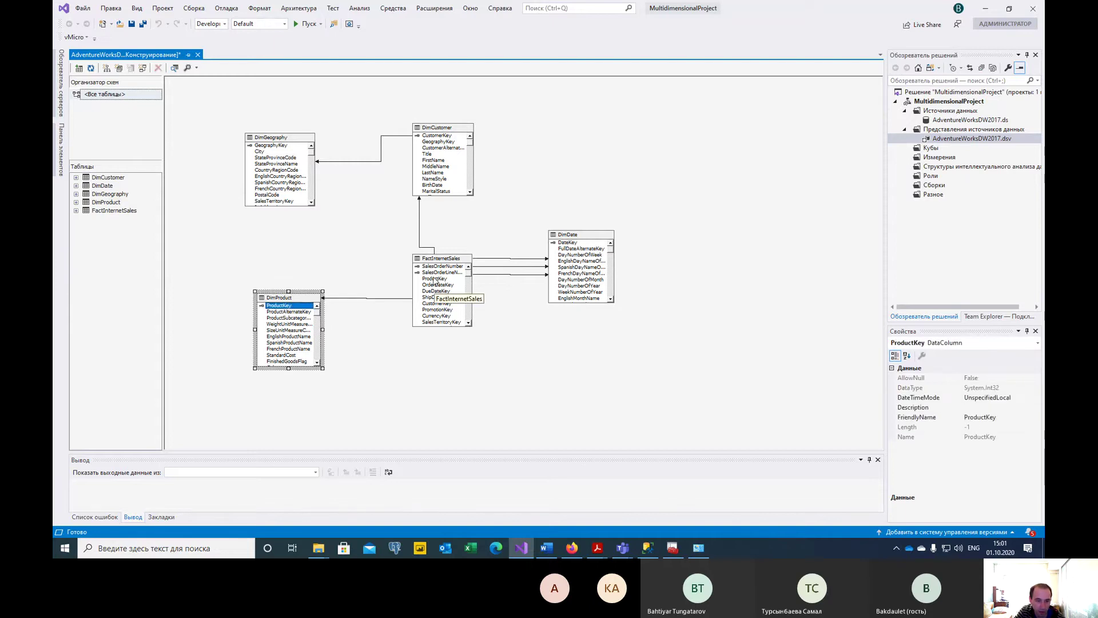
left_click(435, 282)
left_click(435, 285)
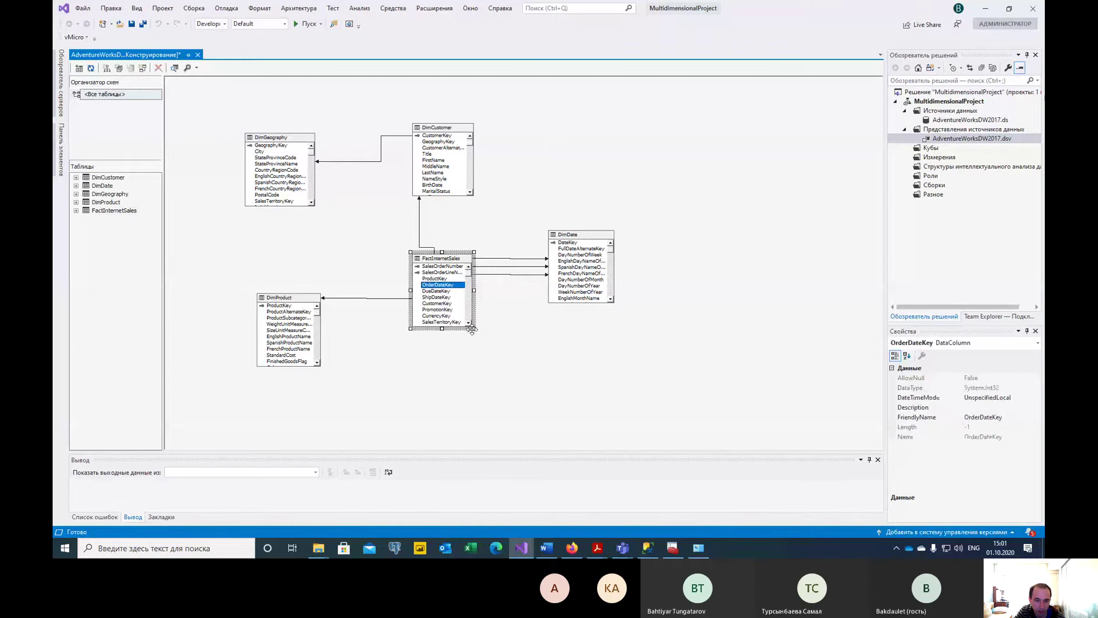
Enlarge FactInternetSales to show more columns and nudge DimCustomer and DimGeography into place.
left_click_drag(474, 331, 502, 405)
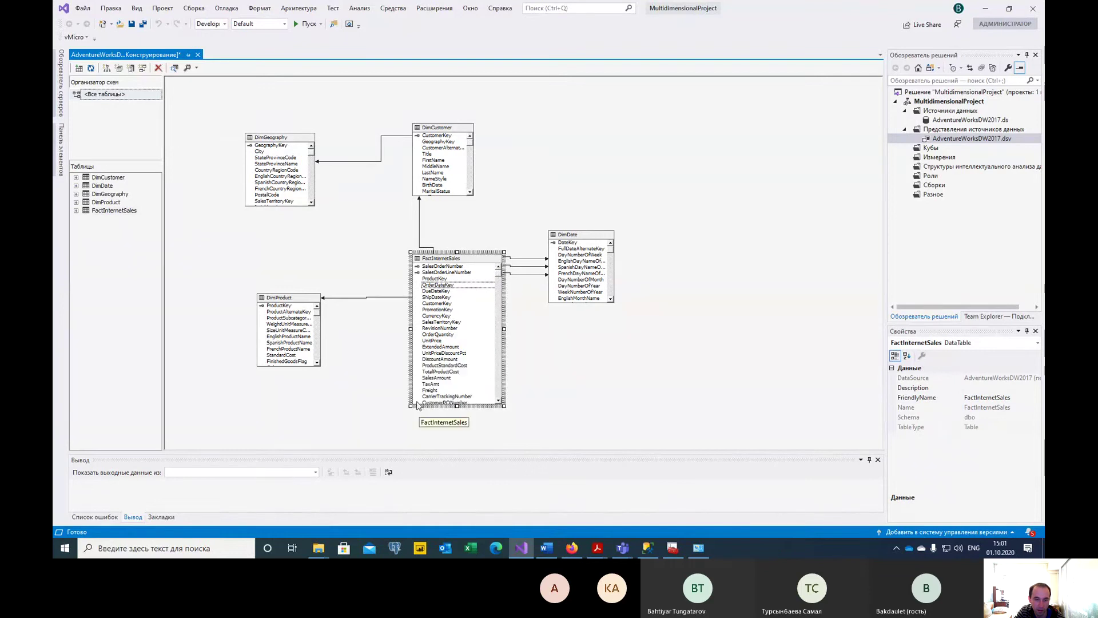
mouse_move(408, 408)
left_mouse_down()
mouse_move(368, 410)
mouse_move(390, 418)
left_mouse_up()
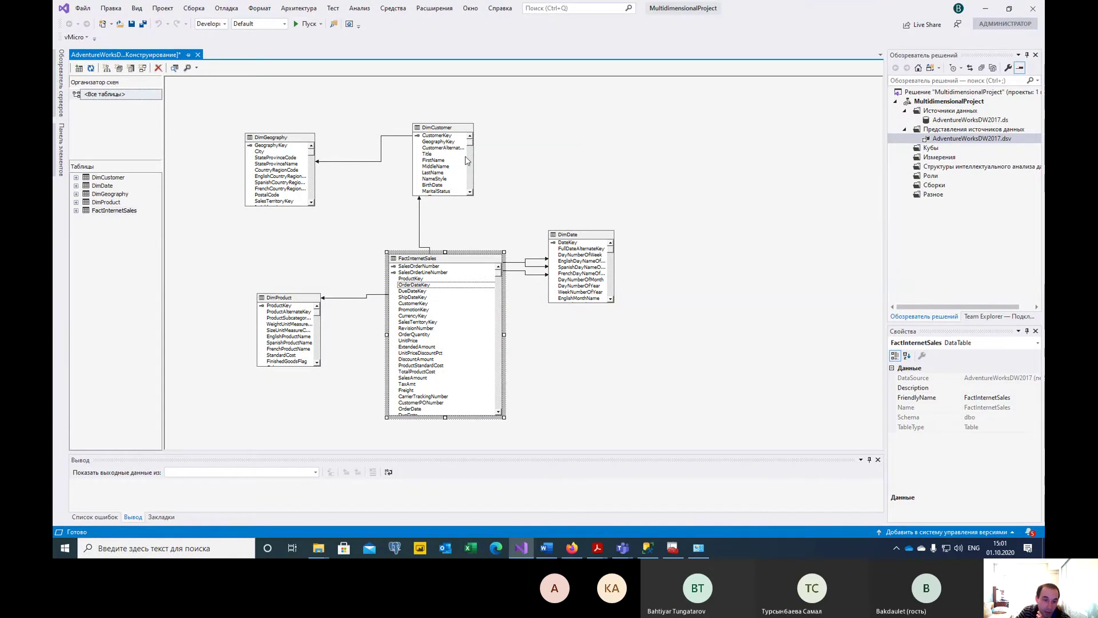
left_click_drag(442, 125, 470, 136)
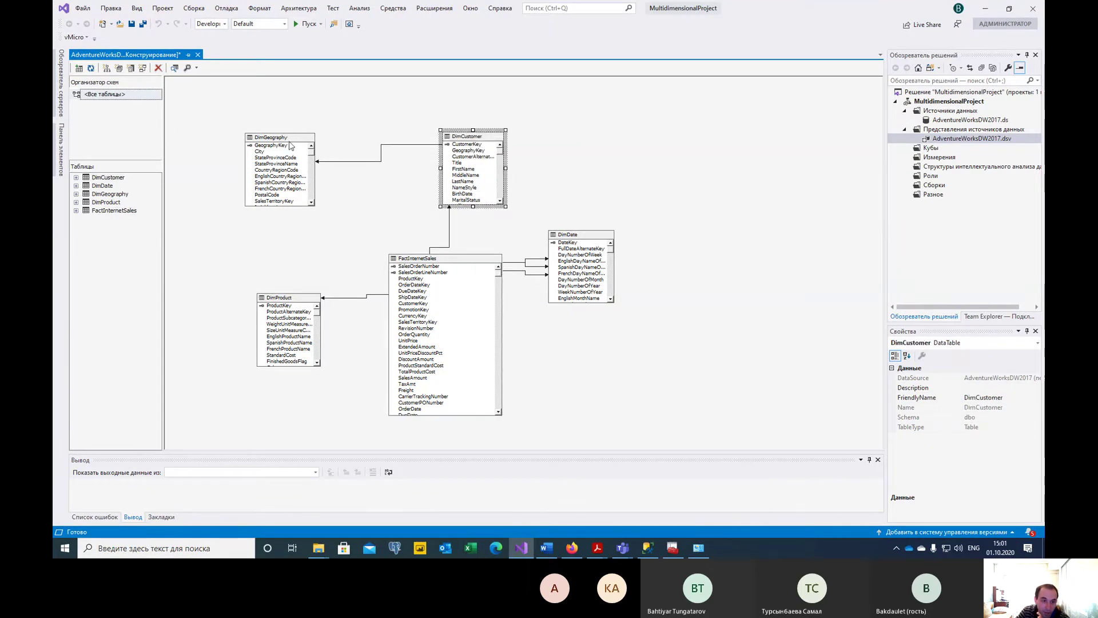
left_click_drag(292, 150, 300, 154)
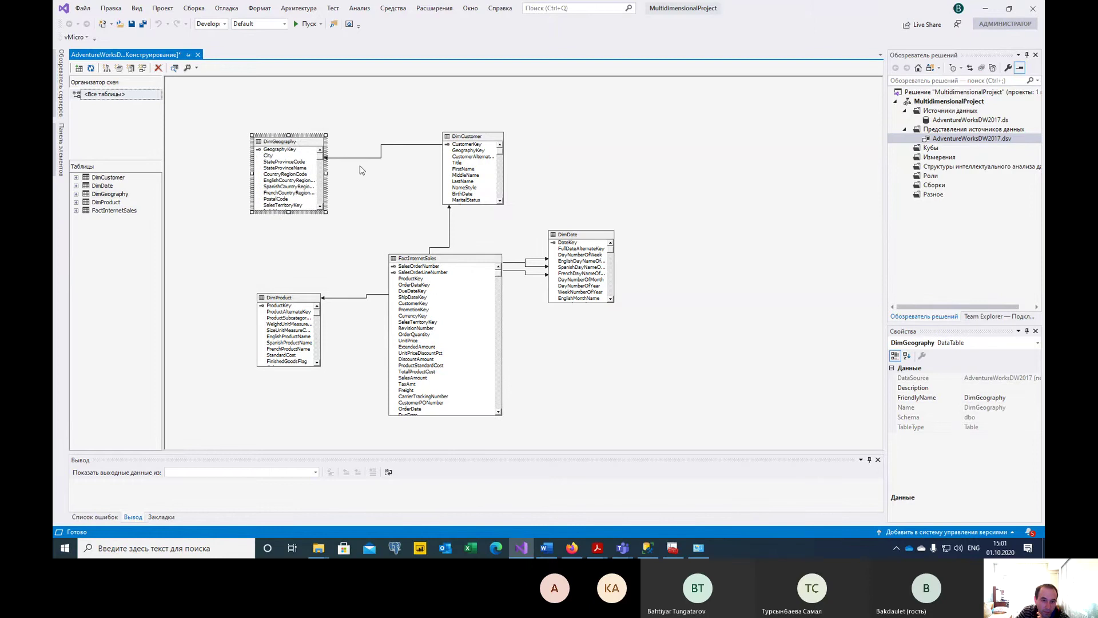
Resize DimGeography so all its columns through IpAddressLocator are visible.
left_click(357, 158)
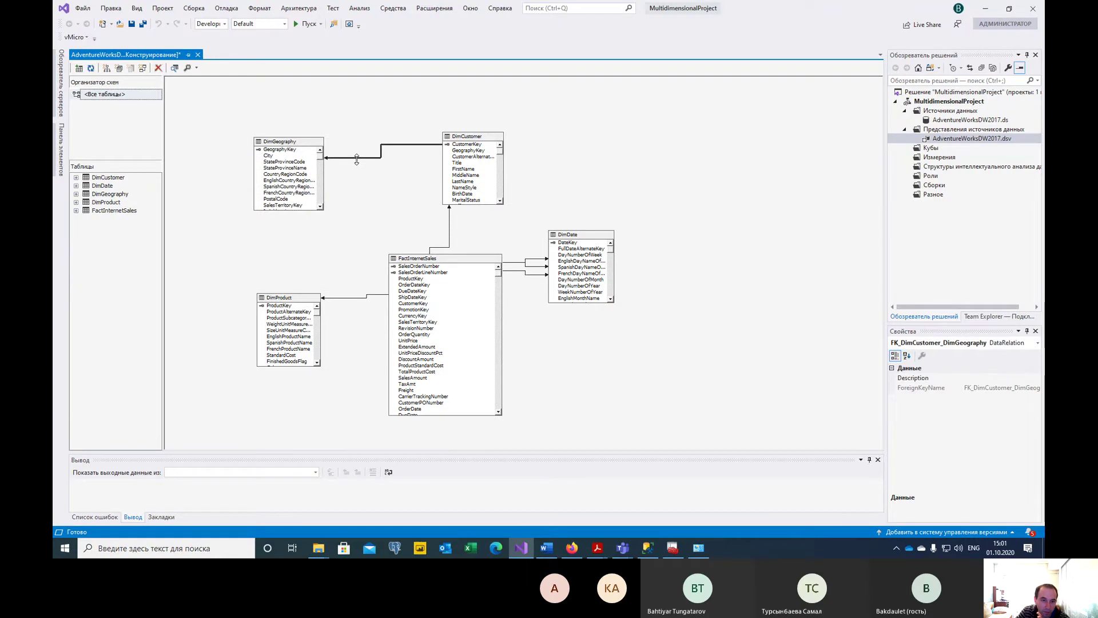
left_click(322, 211)
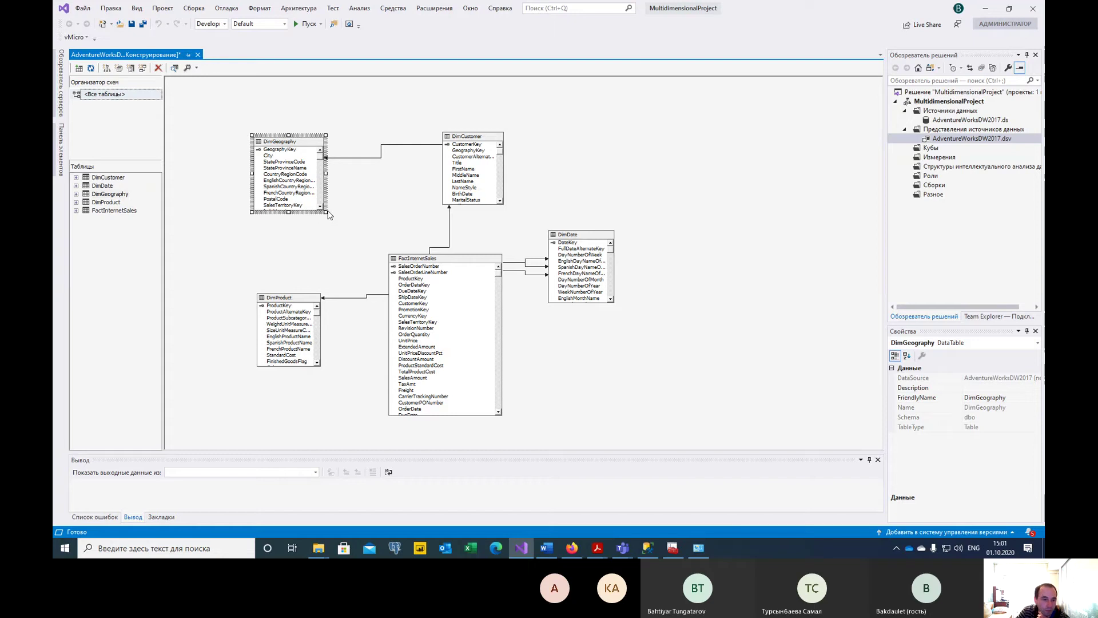
left_click_drag(324, 211, 338, 243)
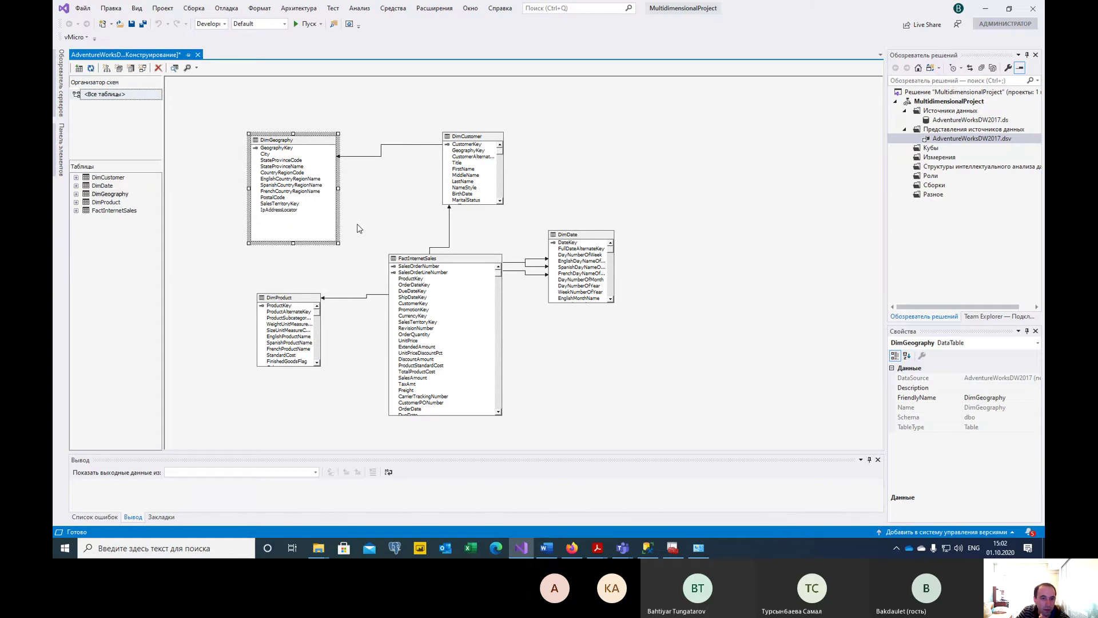